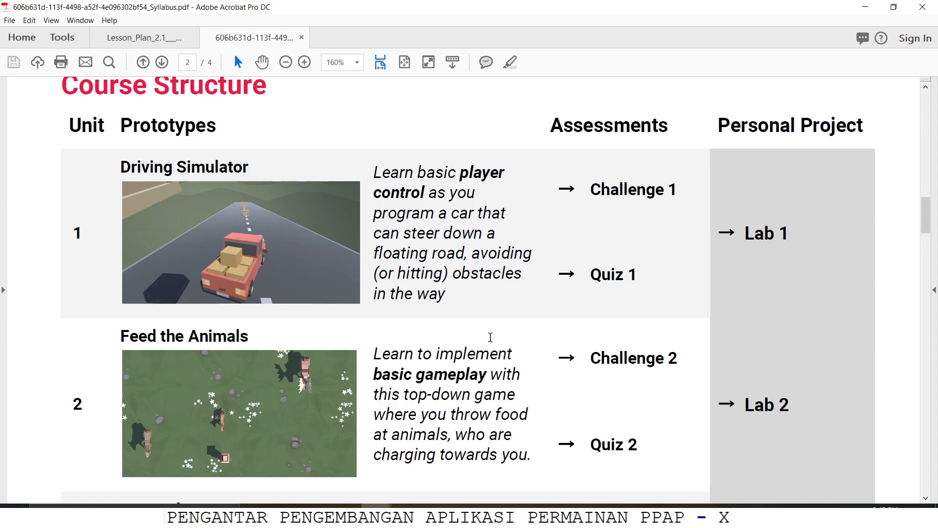
# Step: Review the syllabus's Feed the Animals unit and the 2.1 Player Positioning lesson plan, ending on the course page in the browser
pyautogui.scroll(-4, 491, 337)
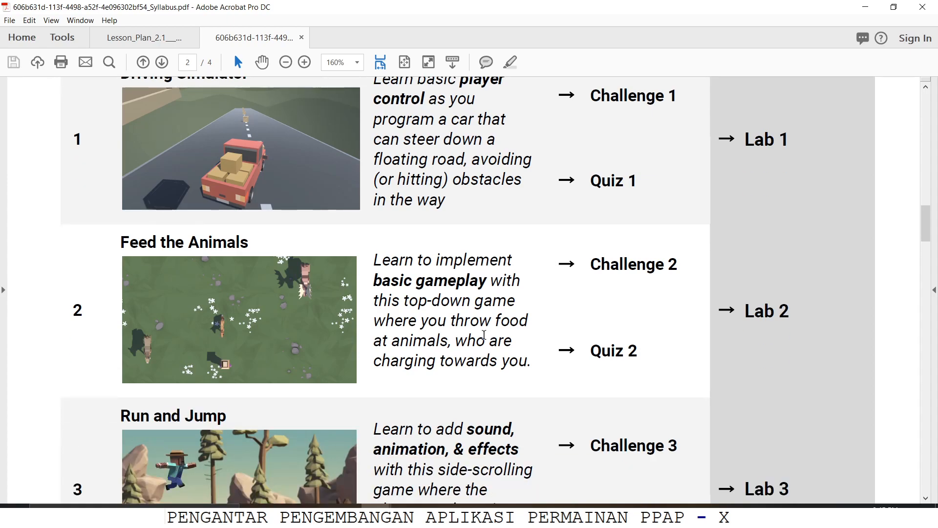
pyautogui.scroll(-1, 484, 333)
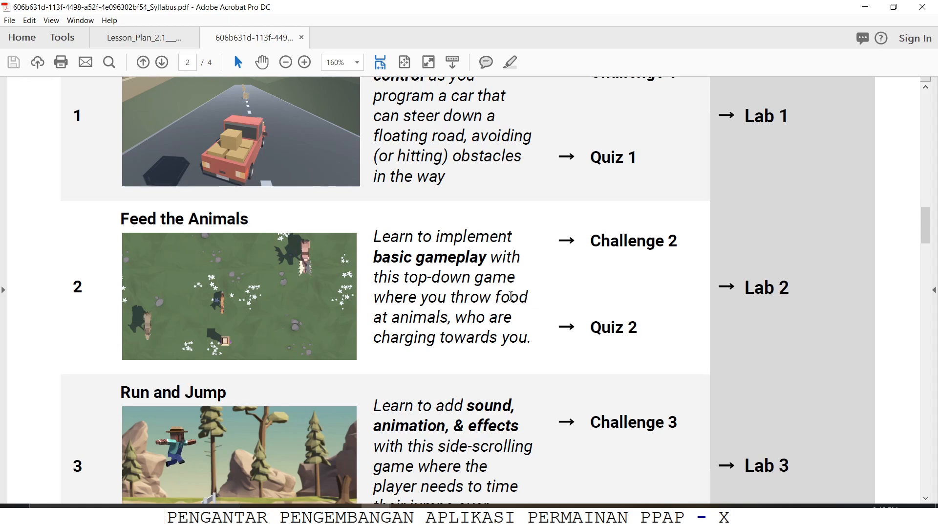
pyautogui.click(142, 38)
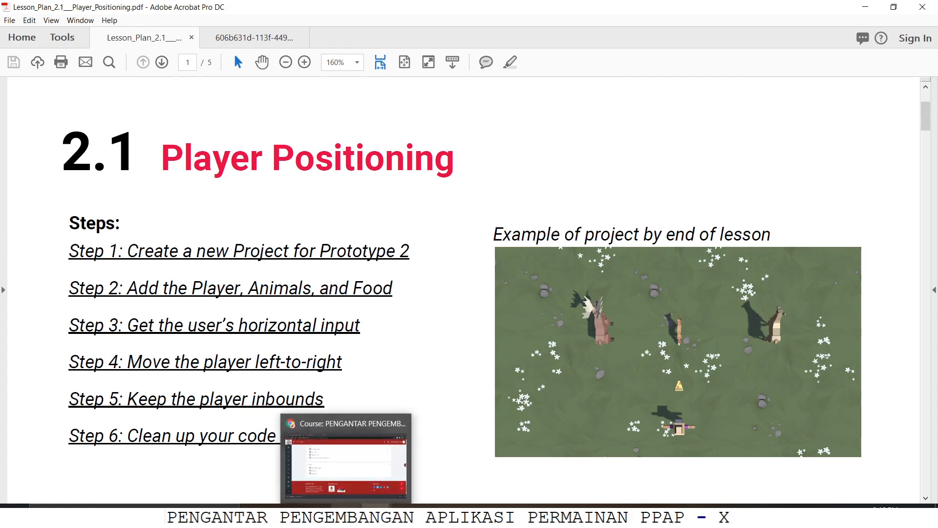
pyautogui.click(371, 459)
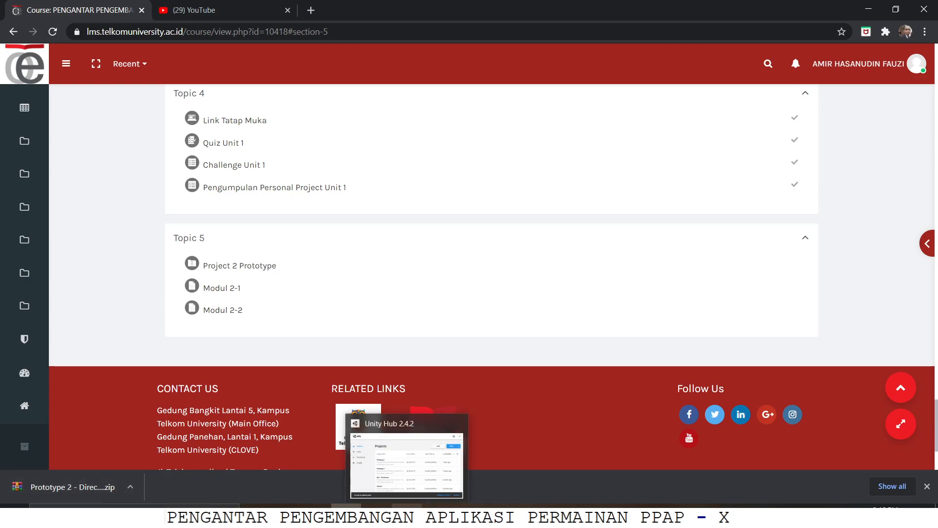
# Step: Switch to Unity Hub and create a 3D project named Prototype 2 with Unity version 2018.4.31f1
pyautogui.click(402, 516)
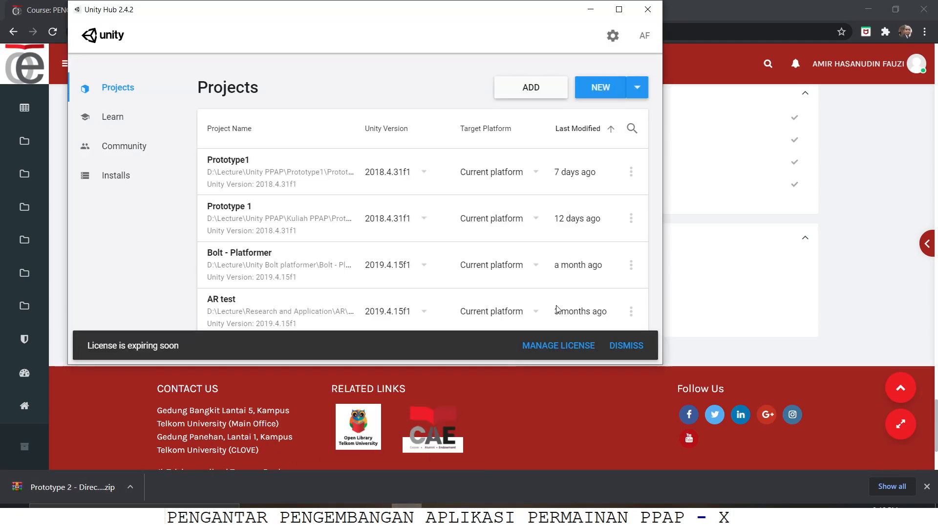
pyautogui.click(639, 88)
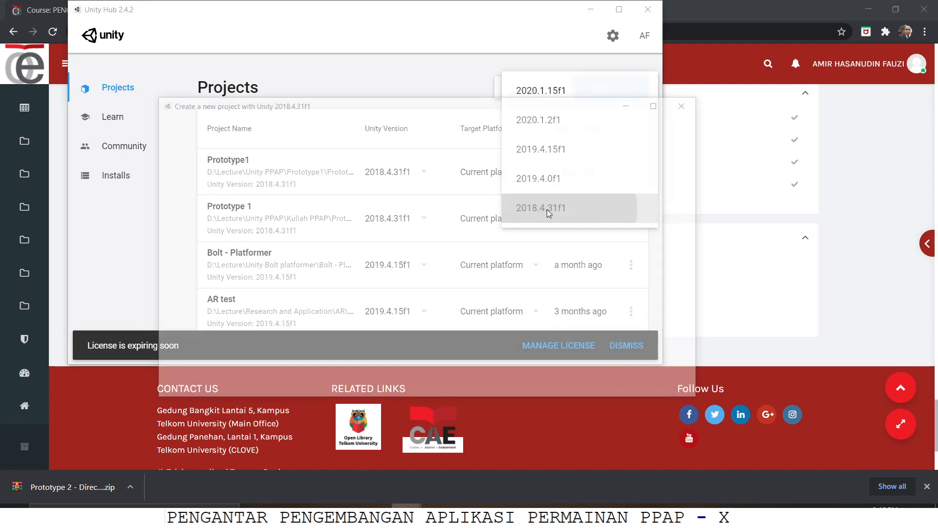
pyautogui.click(548, 211)
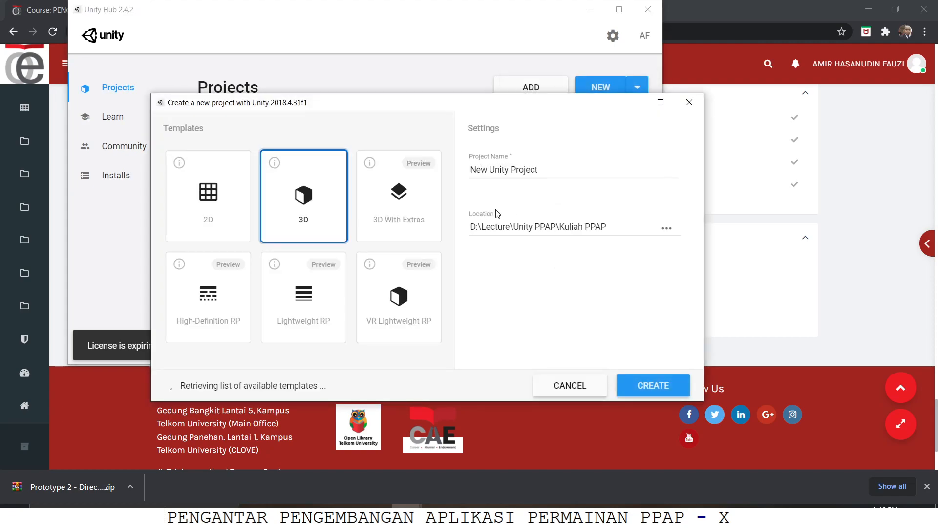
pyautogui.click(553, 169)
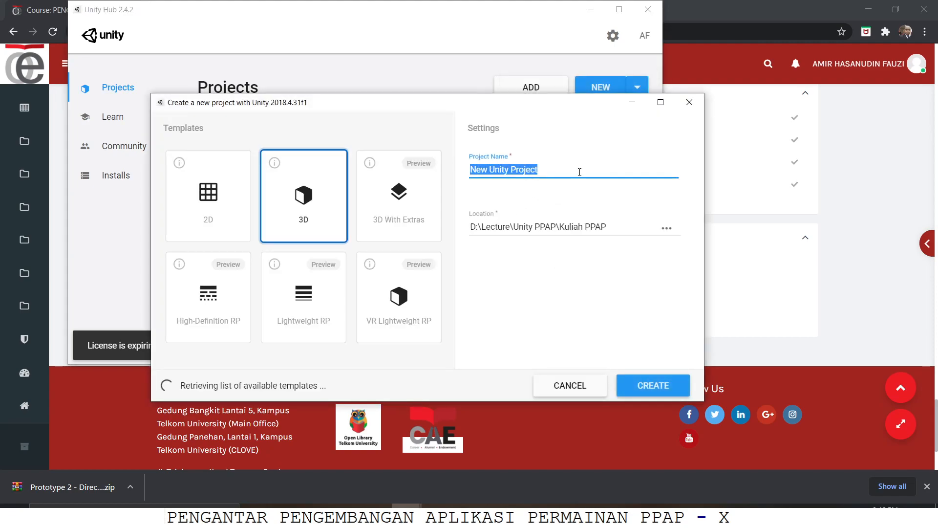
pyautogui.write('Prototype 2')
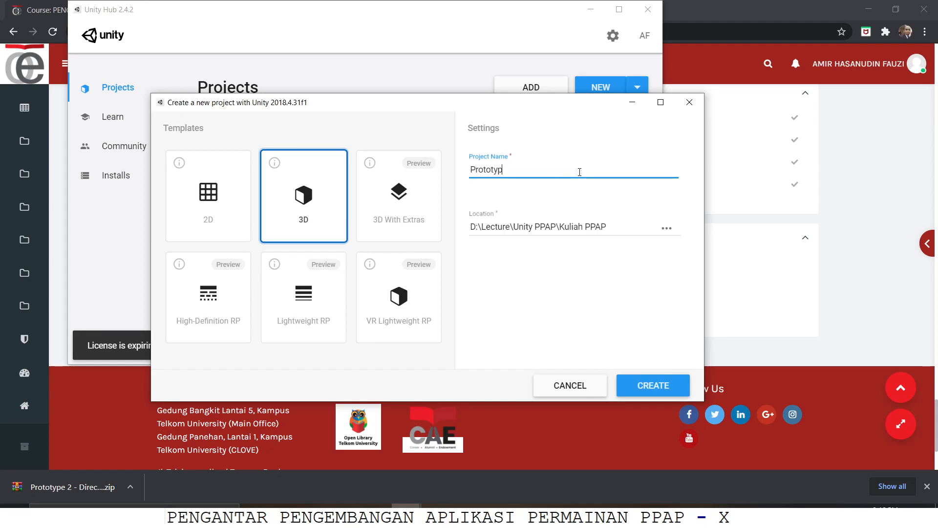
pyautogui.click(656, 387)
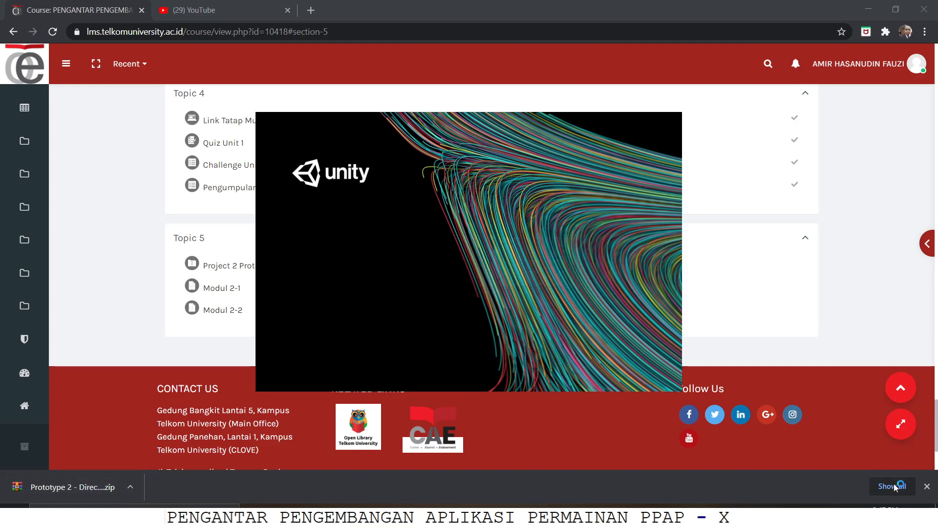
# Step: In File Explorer, go from the PPAP folder through per lesson and lesson 2 to the inner Prototype 2 - Direct Download folder
pyautogui.click(316, 516)
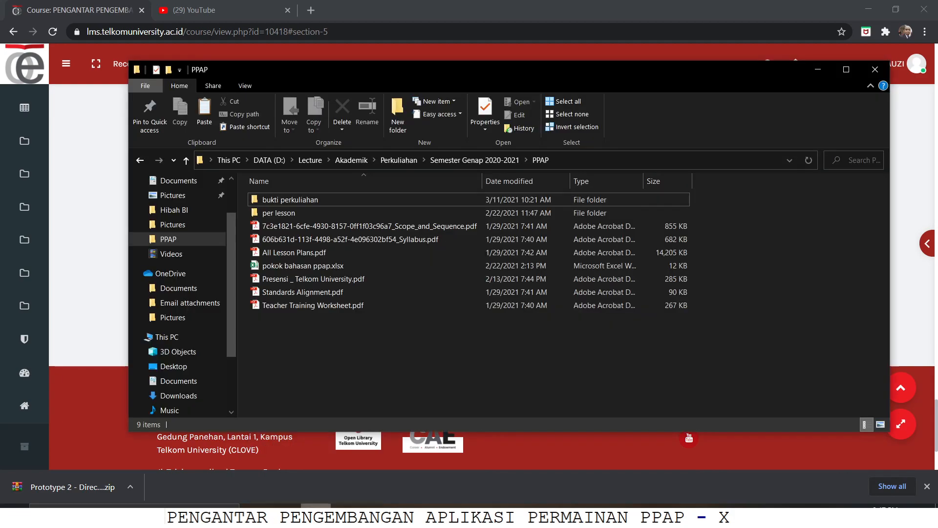
pyautogui.doubleClick(300, 211)
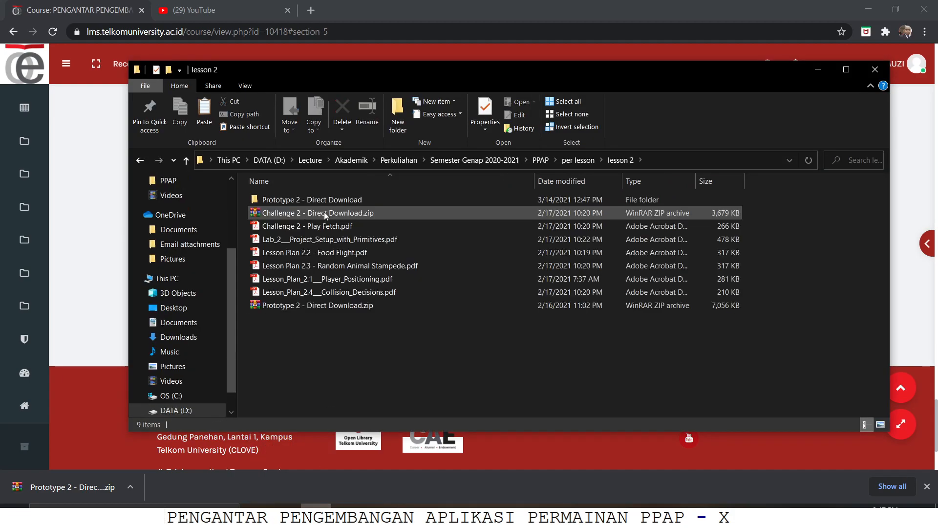
pyautogui.click(323, 213)
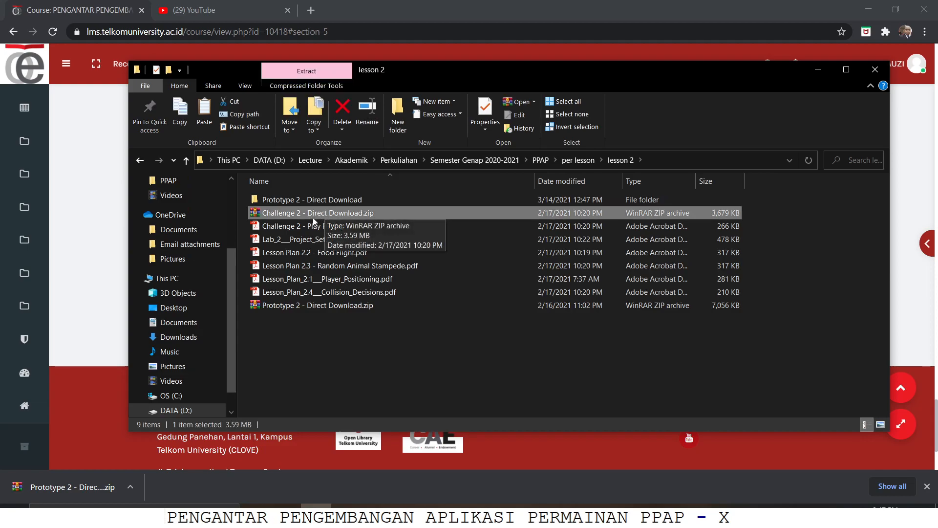
pyautogui.click(295, 305)
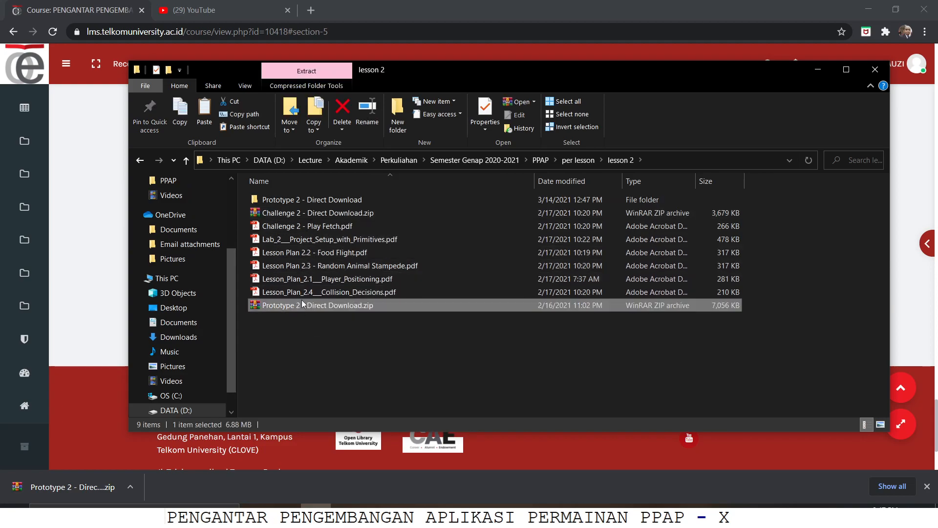
pyautogui.doubleClick(315, 199)
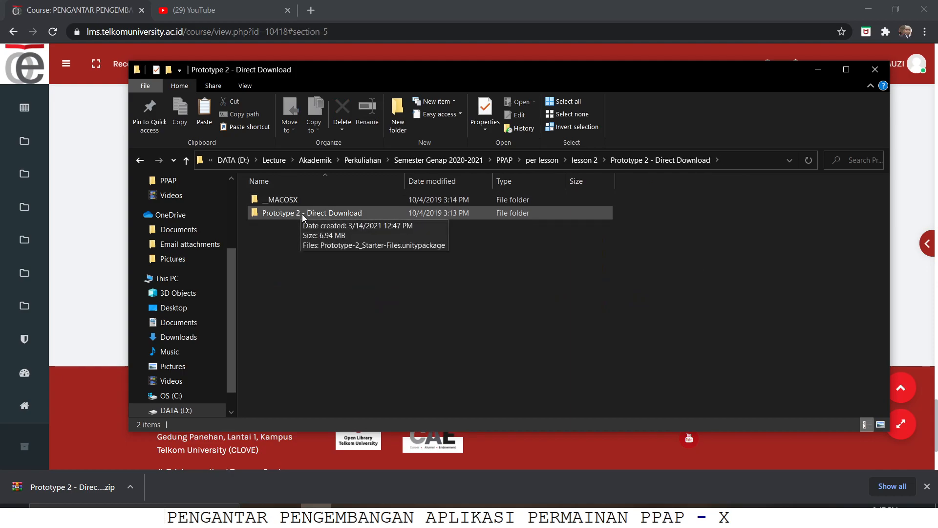
pyautogui.doubleClick(303, 213)
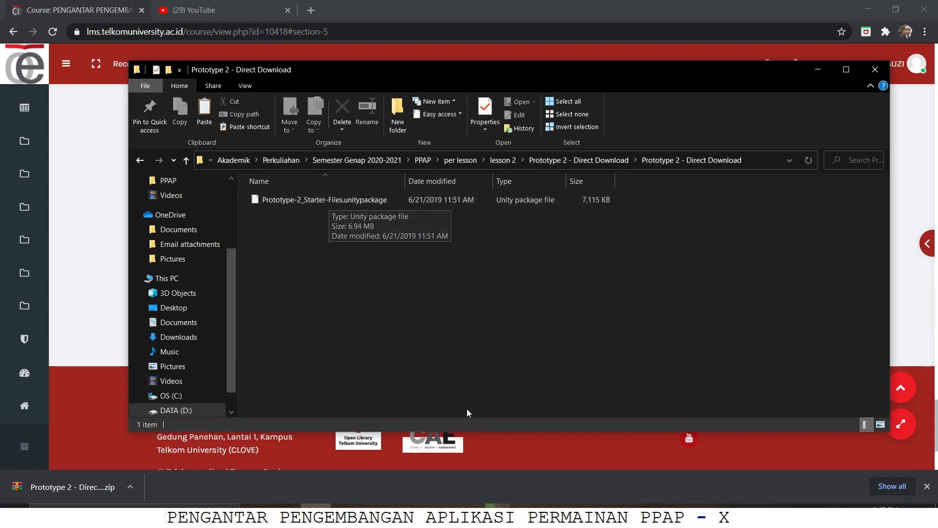
pyautogui.click(498, 516)
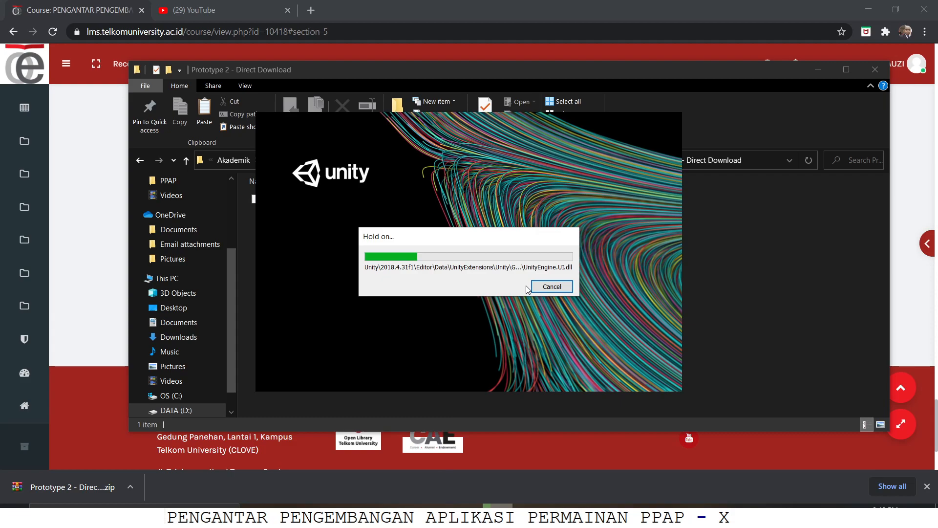
pyautogui.moveTo(468, 513)
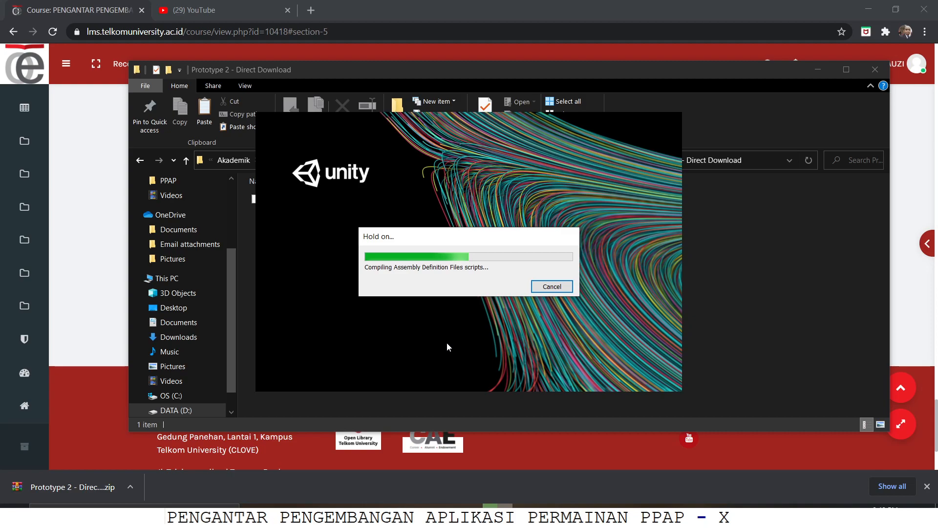
pyautogui.moveTo(375, 511)
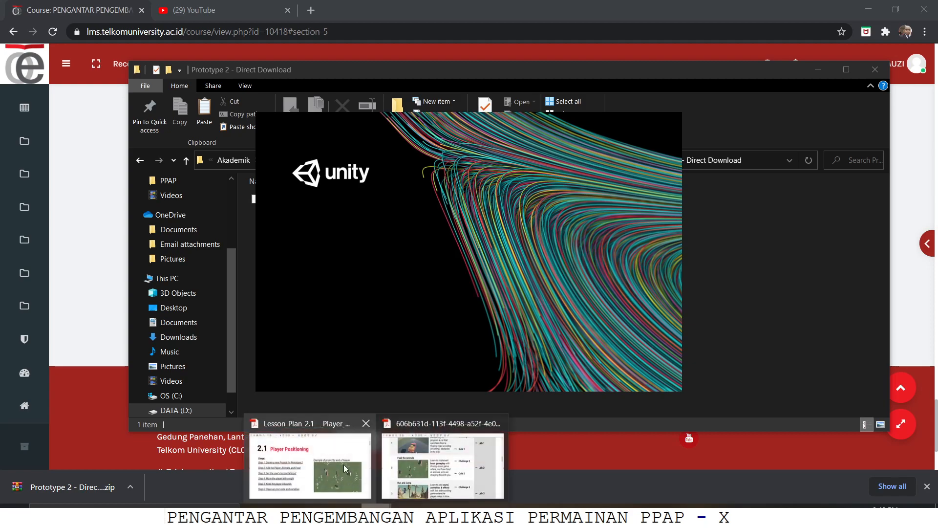
pyautogui.click(398, 459)
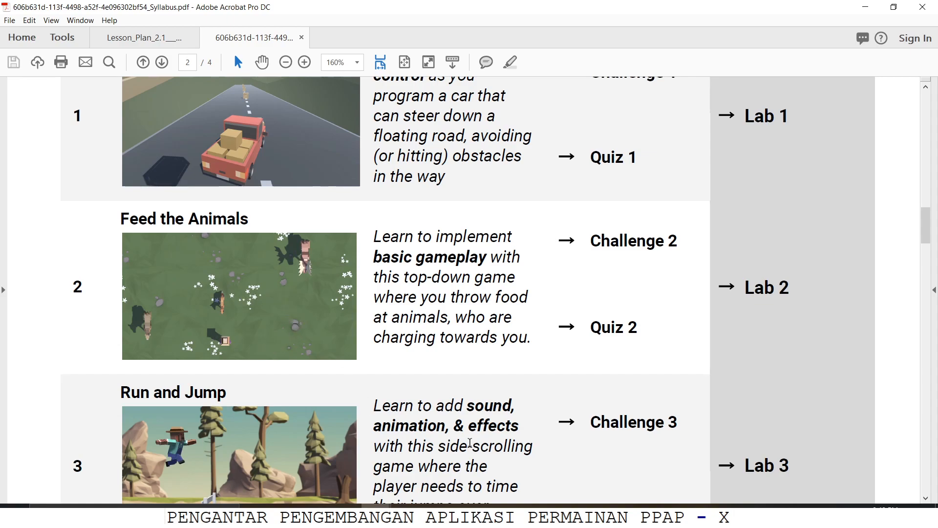
# Step: Import all items of Prototype-2_Starter-Files.unitypackage from File Explorer into the Unity project's assets
pyautogui.click(496, 516)
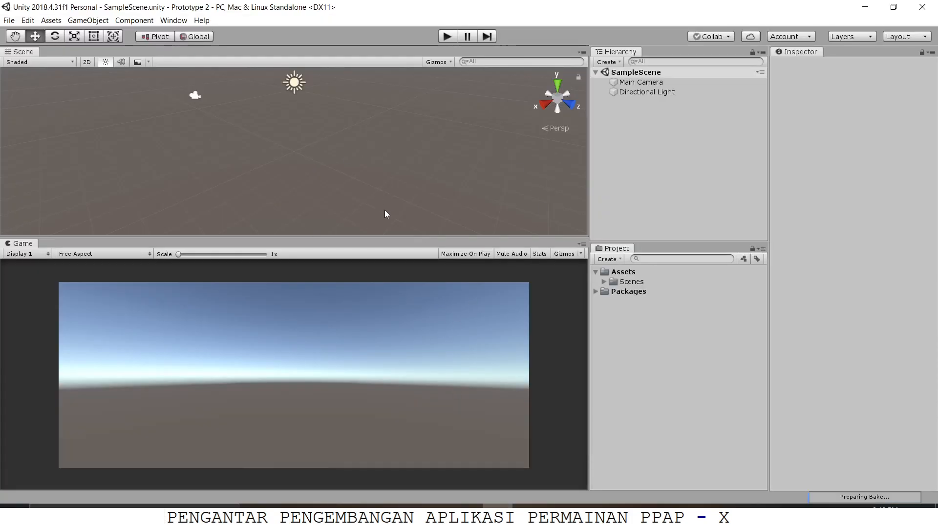
pyautogui.click(315, 516)
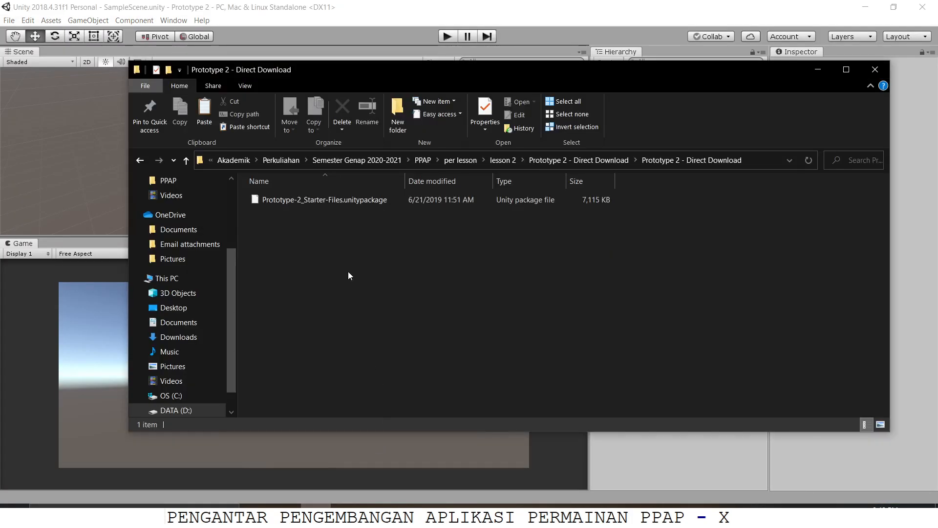
pyautogui.moveTo(357, 200); pyautogui.dragTo(648, 472)
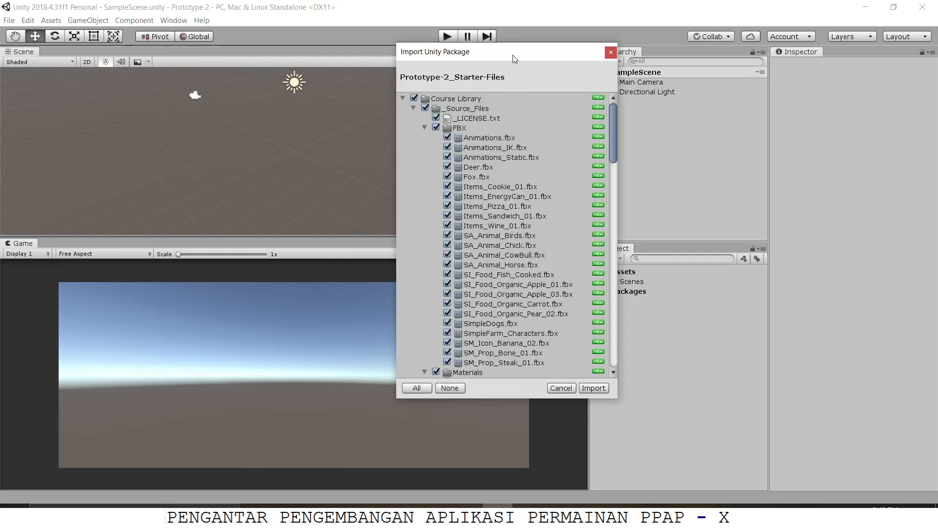
pyautogui.moveTo(512, 55); pyautogui.dragTo(414, 76)
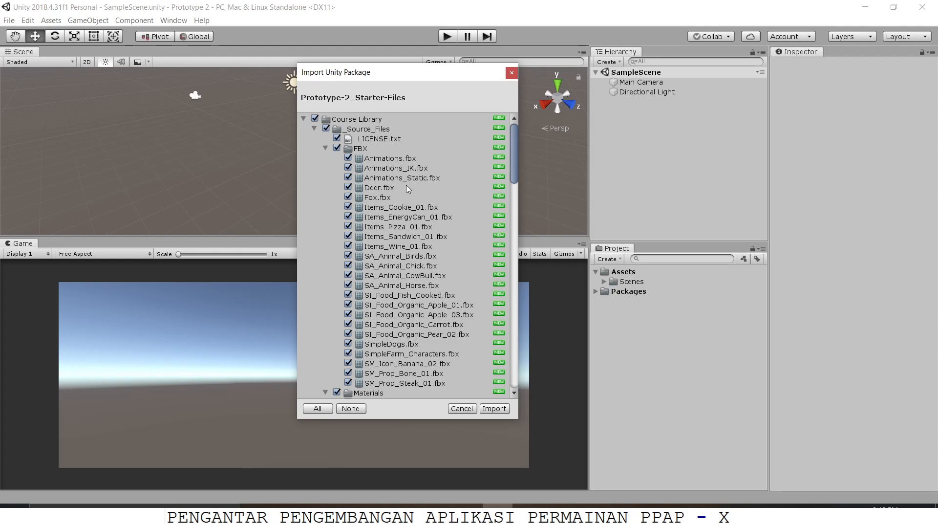
pyautogui.scroll(-15, 406, 185)
pyautogui.scroll(-15, 436, 195)
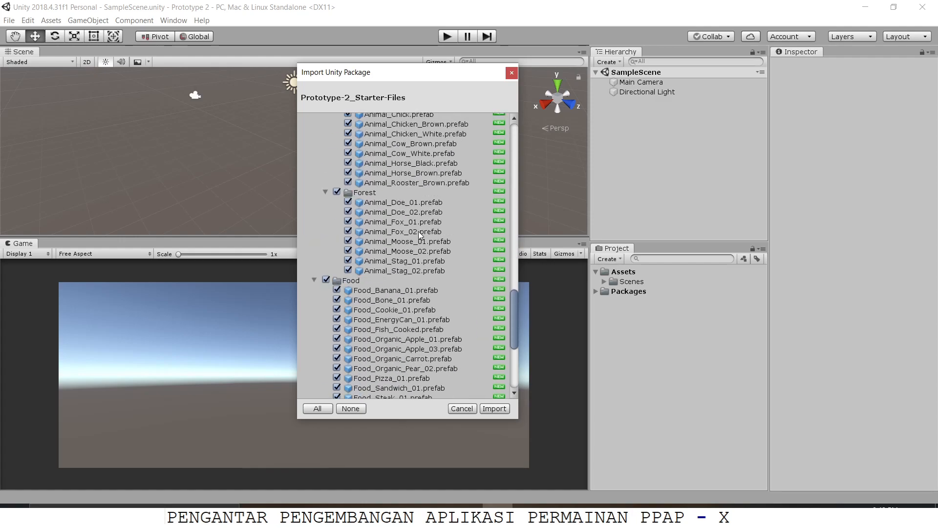
pyautogui.click(493, 408)
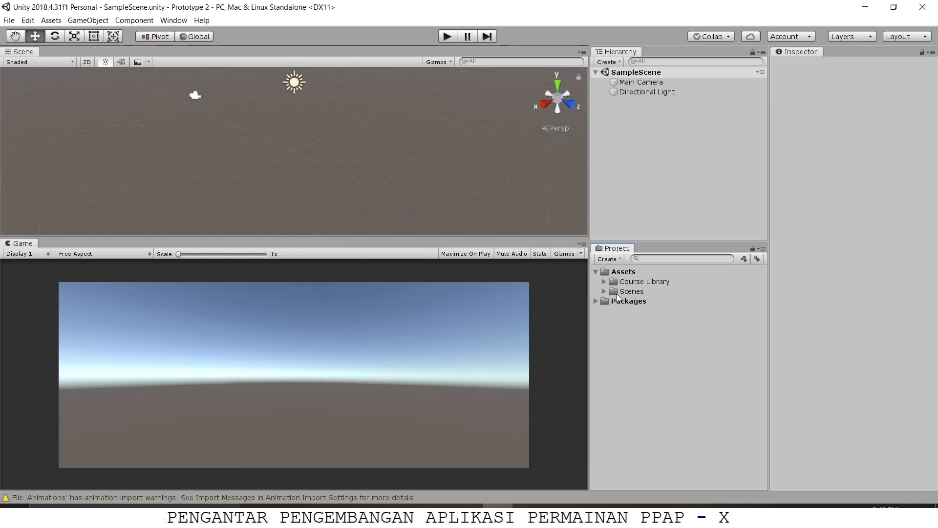
# Step: Expand the Course Library and Scenes folders in the project assets and open the Prototype 2 scene
pyautogui.click(635, 292)
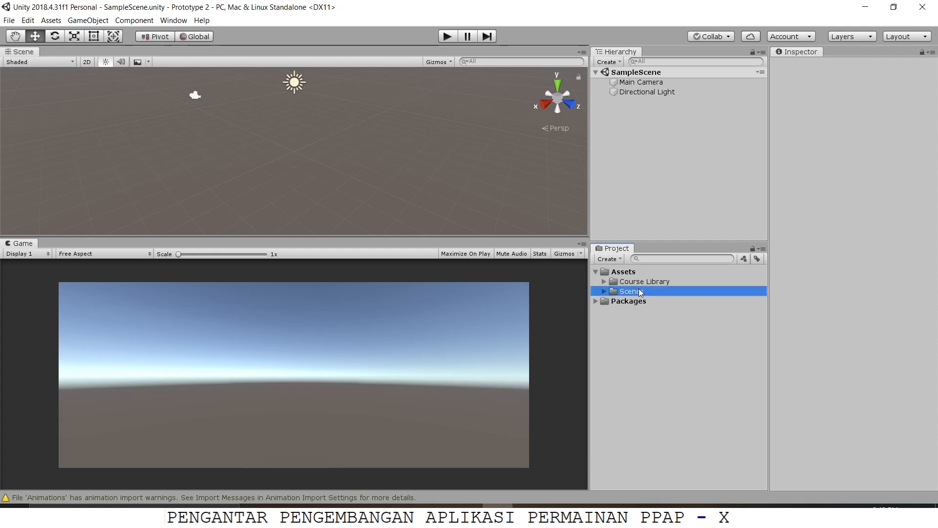
pyautogui.click(605, 281)
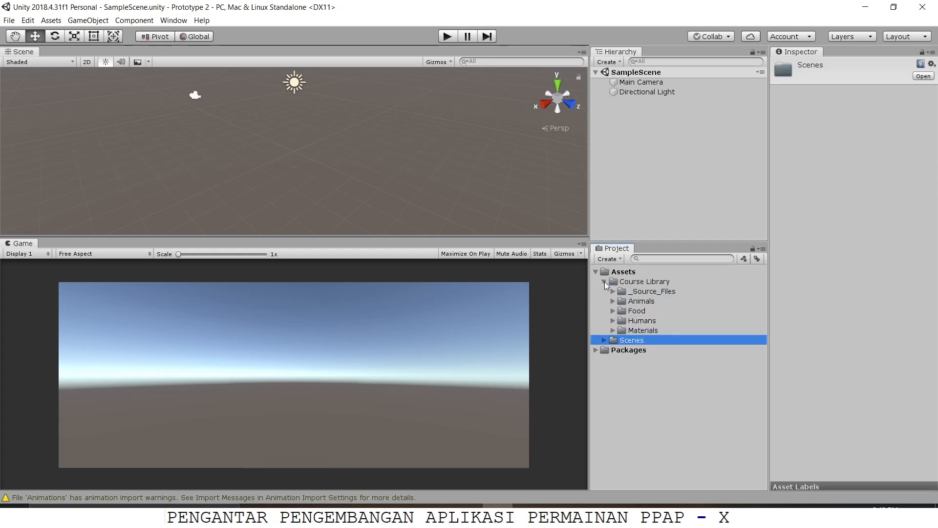
pyautogui.click(604, 341)
pyautogui.click(649, 349)
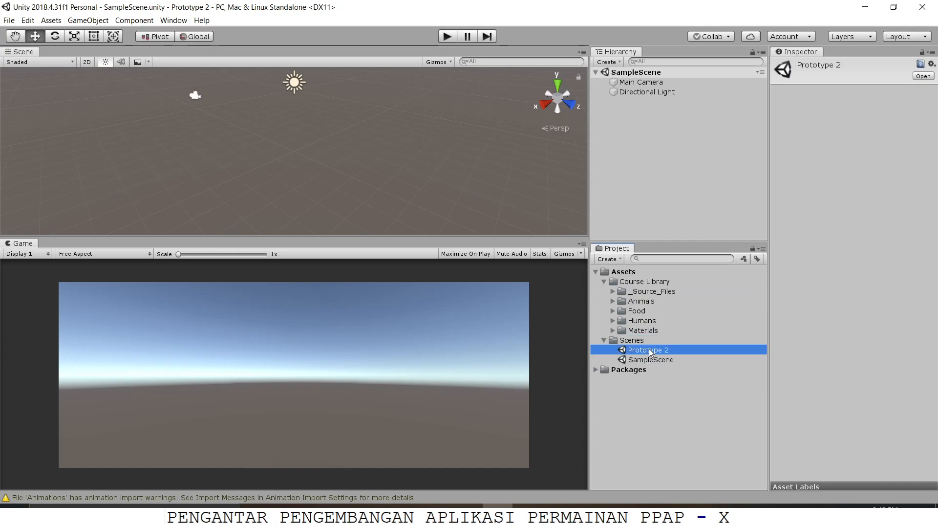
pyautogui.click(670, 360)
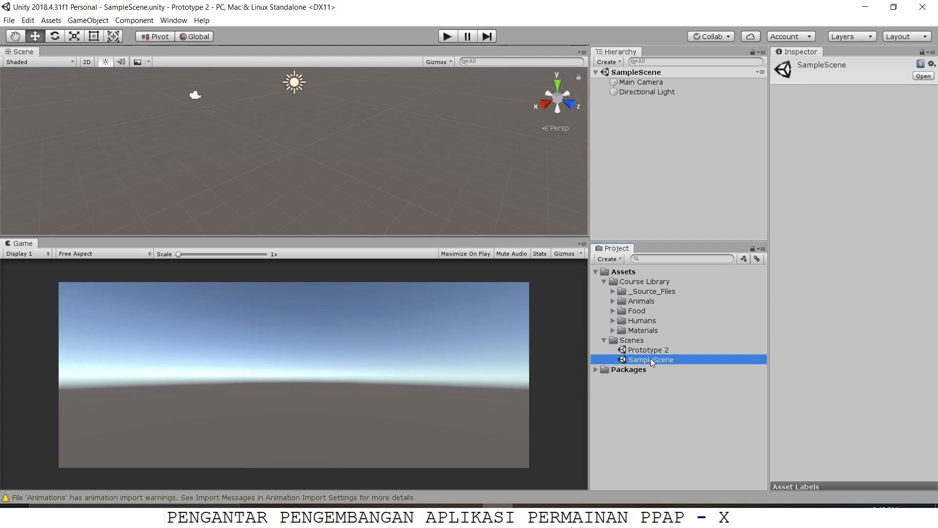
pyautogui.doubleClick(660, 350)
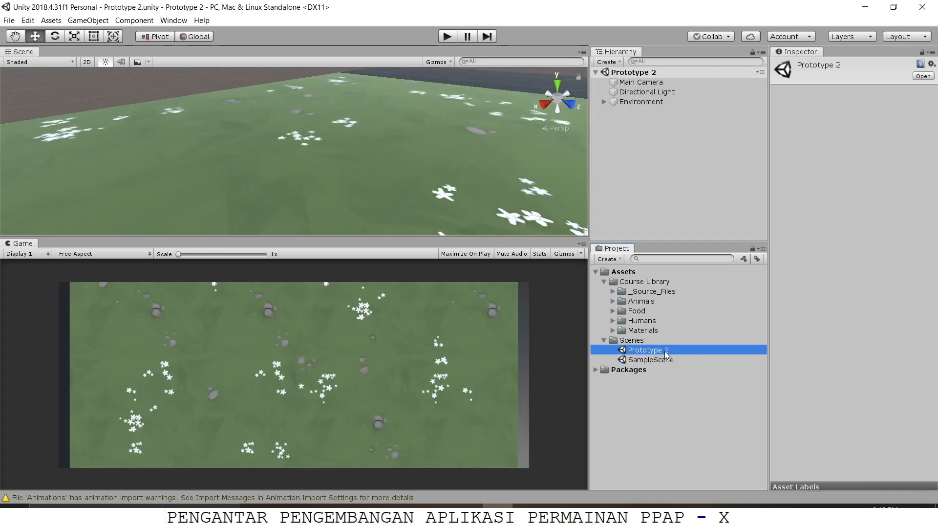
# Step: Delete the SampleScene asset from the Scenes folder
pyautogui.click(654, 363)
pyautogui.rightClick(654, 362)
pyautogui.click(684, 151)
pyautogui.click(500, 278)
pyautogui.click(640, 350)
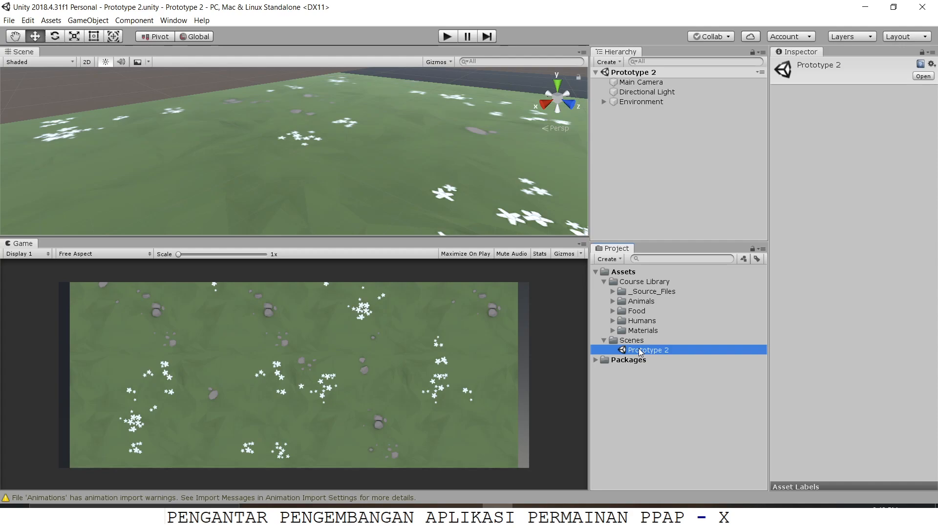
# Step: Examine the Ground plane and the Main Camera above it in the Prototype 2 scene
pyautogui.scroll(-8, 369, 97)
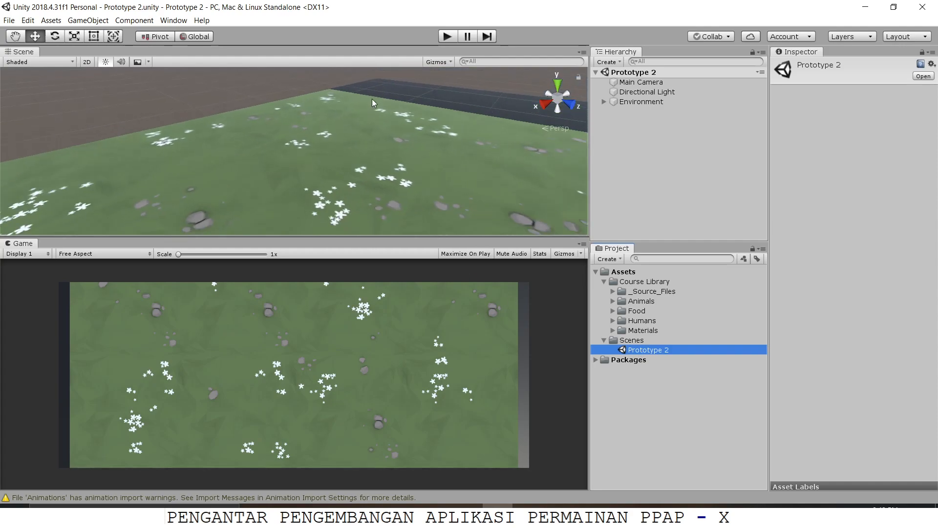
pyautogui.keyDown('alt'); pyautogui.moveTo(365, 102); pyautogui.dragTo(395, 174); pyautogui.keyUp('alt')
pyautogui.press('w')
pyautogui.click(353, 128)
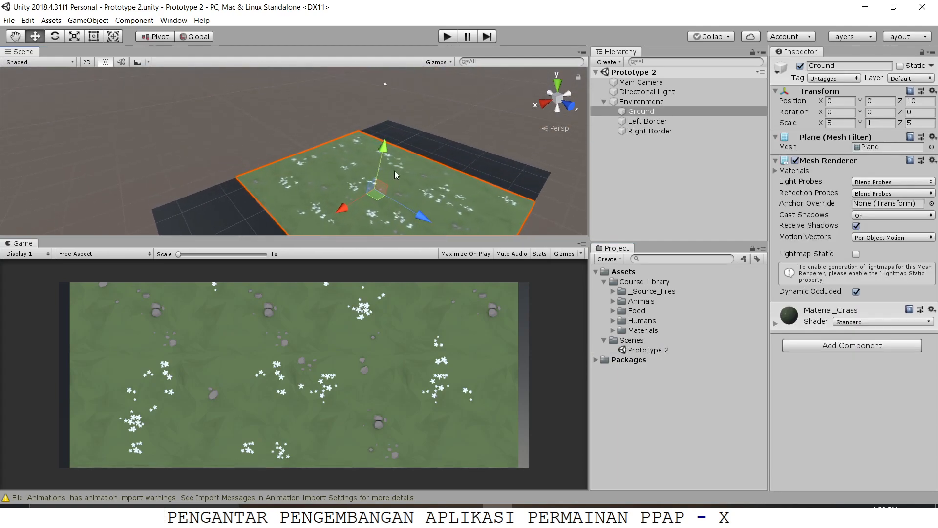
pyautogui.click(386, 86)
pyautogui.click(385, 83)
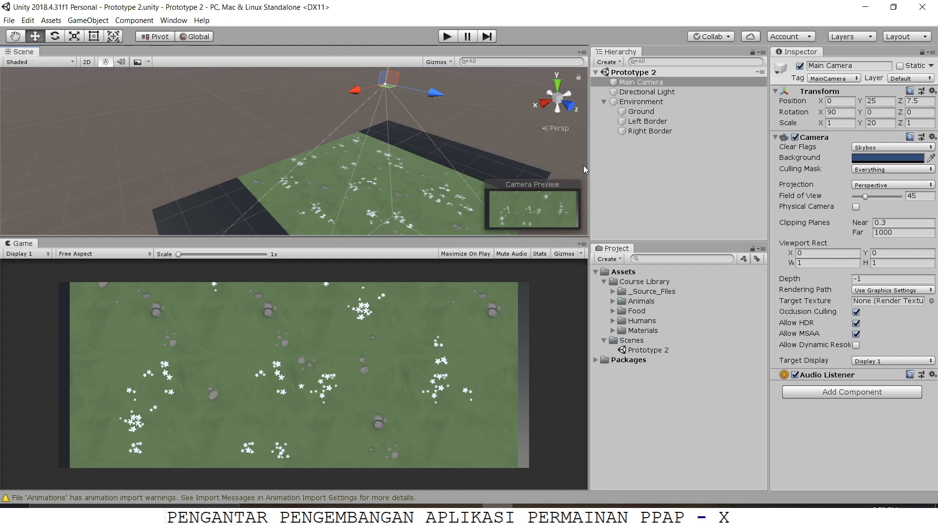
# Step: Examine the Ground, Left Border and Right Border planes, including the Ground's material settings
pyautogui.keyDown('alt'); pyautogui.moveTo(459, 175); pyautogui.dragTo(364, 173); pyautogui.keyUp('alt')
pyautogui.click(362, 174)
pyautogui.scroll(3, 391, 167)
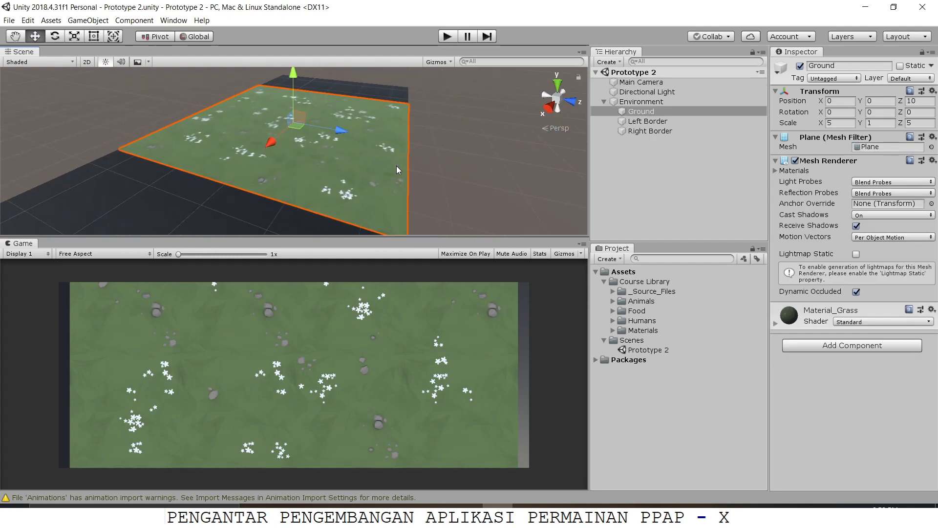
pyautogui.moveTo(397, 166); pyautogui.dragTo(454, 93, button='middle')
pyautogui.click(645, 121)
pyautogui.click(647, 131)
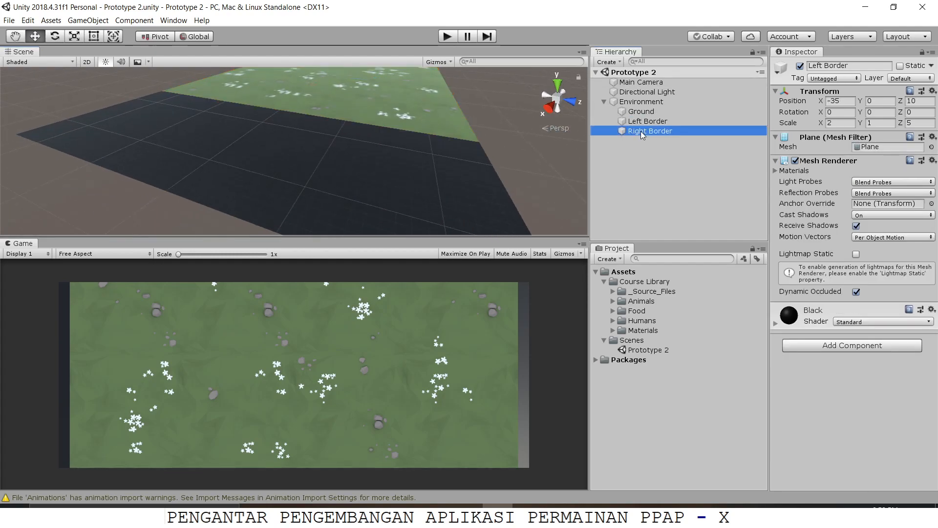
pyautogui.click(644, 112)
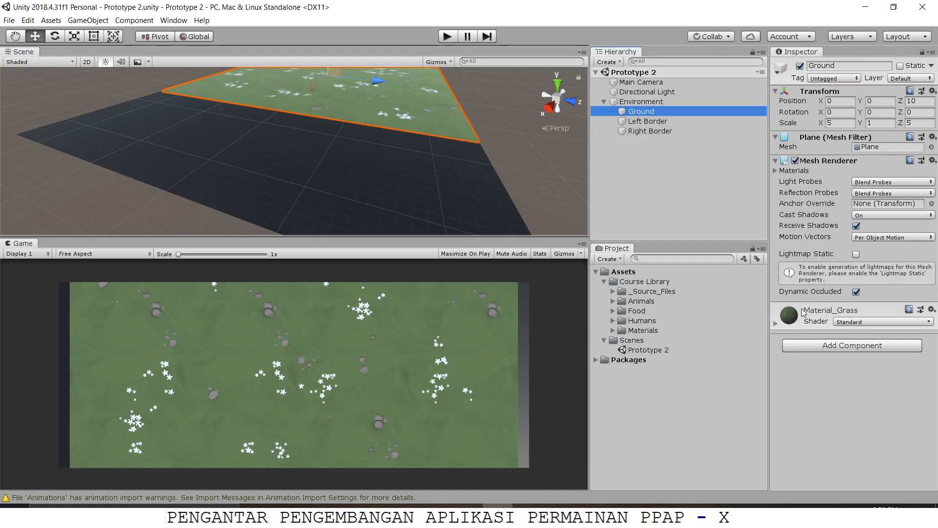
pyautogui.click(776, 323)
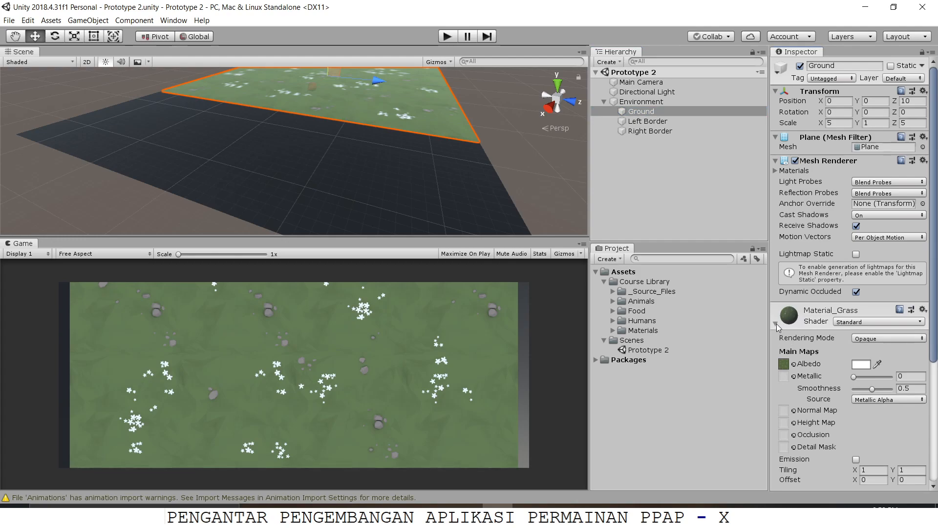
pyautogui.click(776, 324)
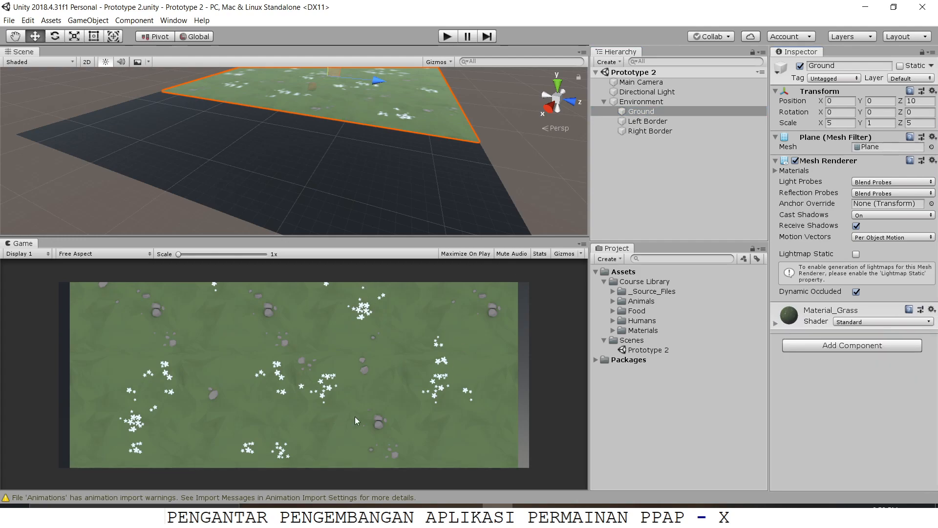
pyautogui.moveTo(465, 146); pyautogui.dragTo(385, 221, button='middle')
pyautogui.scroll(2, 385, 221)
pyautogui.moveTo(411, 168); pyautogui.dragTo(463, 118, button='middle')
pyautogui.moveTo(464, 134); pyautogui.dragTo(419, 142, button='right')
pyautogui.moveTo(419, 141); pyautogui.dragTo(363, 146, button='middle')
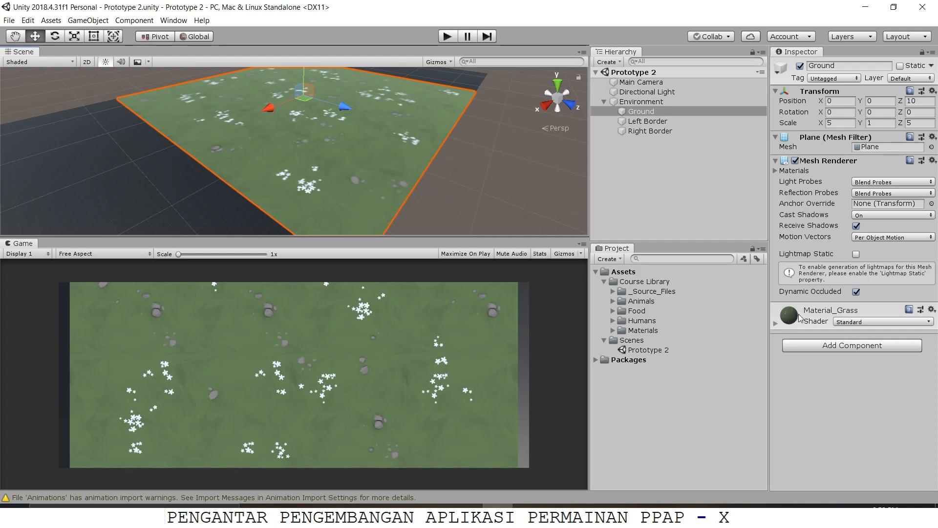
# Step: Expand the Course Library's Materials folder and review the Concrete, Grass, Gravel and Sand materials
pyautogui.click(613, 330)
pyautogui.click(642, 331)
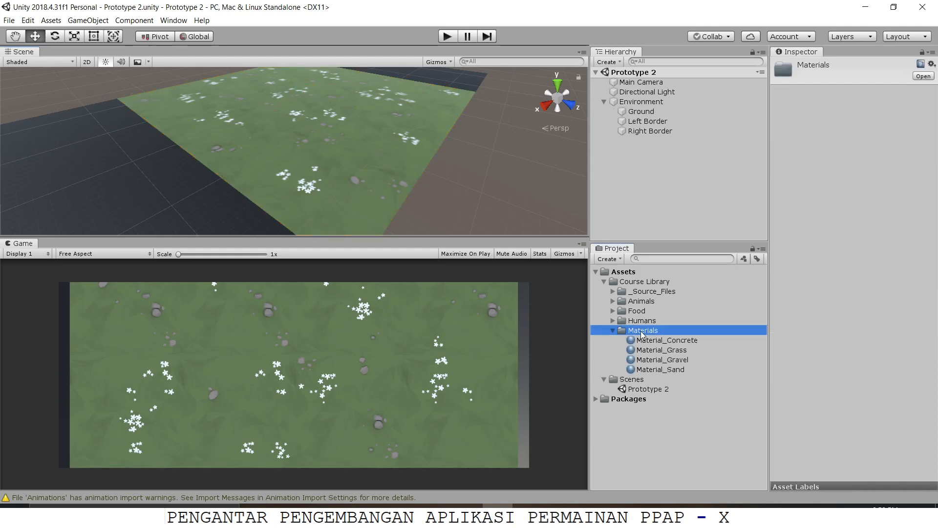
pyautogui.click(665, 341)
pyautogui.click(667, 350)
pyautogui.click(670, 360)
pyautogui.click(677, 369)
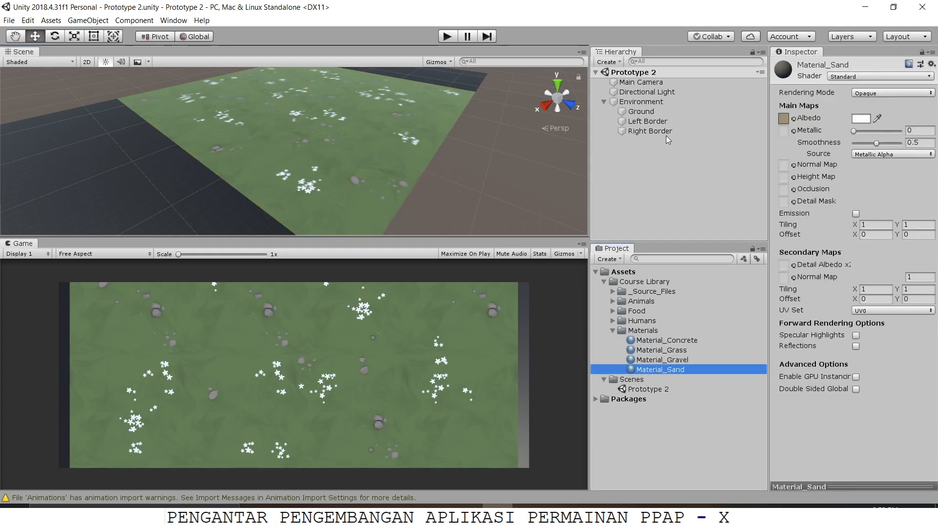
# Step: Select the Ground plane and inspect the settings of its Material_Grass
pyautogui.click(659, 112)
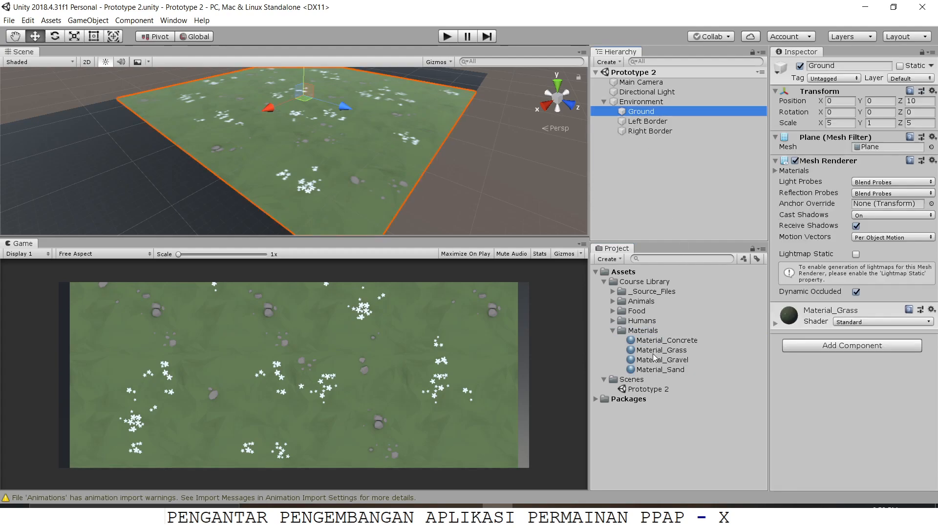
pyautogui.moveTo(655, 354); pyautogui.dragTo(809, 318)
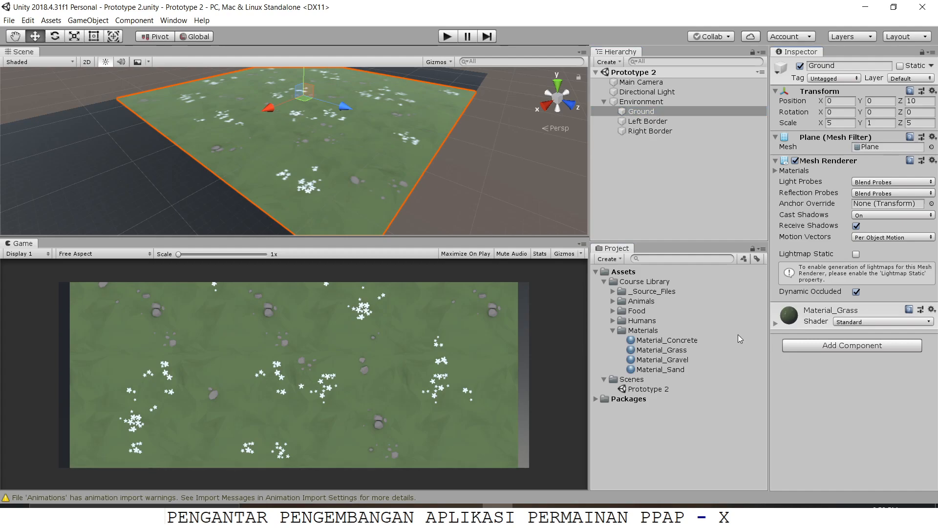
pyautogui.click(800, 319)
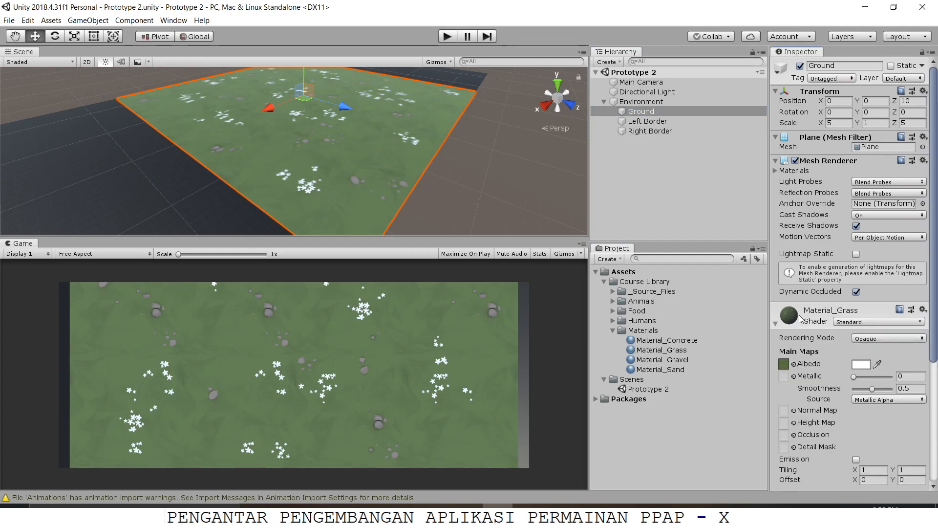
pyautogui.click(793, 323)
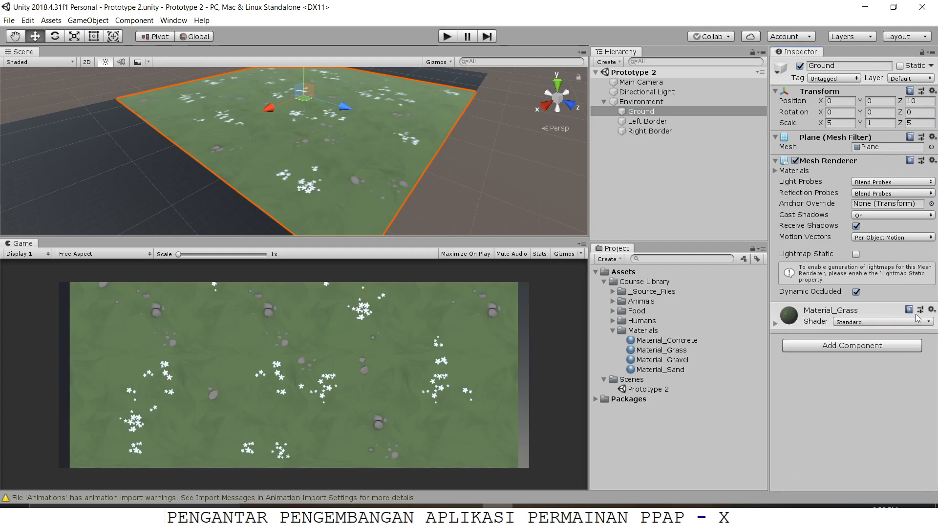
pyautogui.click(793, 318)
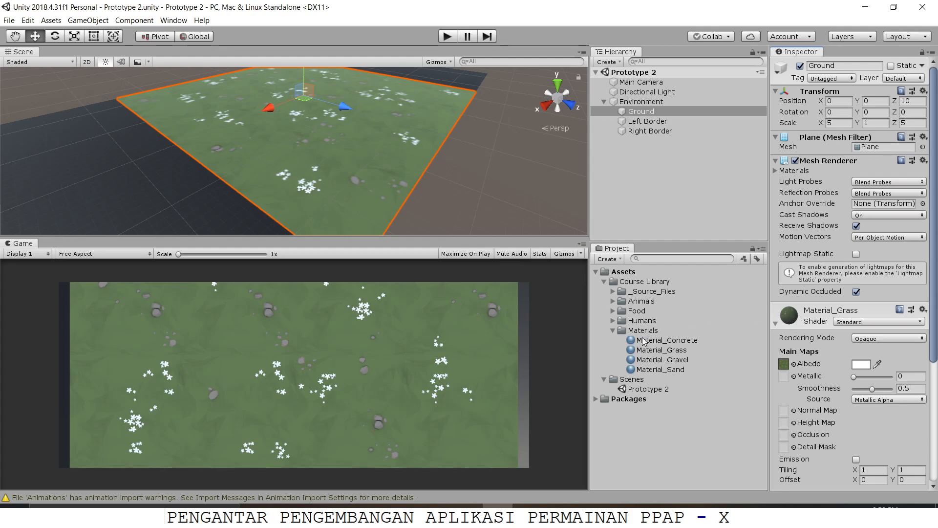
# Step: Try Material_Concrete, Material_Grass, Material_Gravel and Material_Sand on the Ground plane in turn, ending with Material_Grass
pyautogui.moveTo(666, 341); pyautogui.dragTo(636, 114)
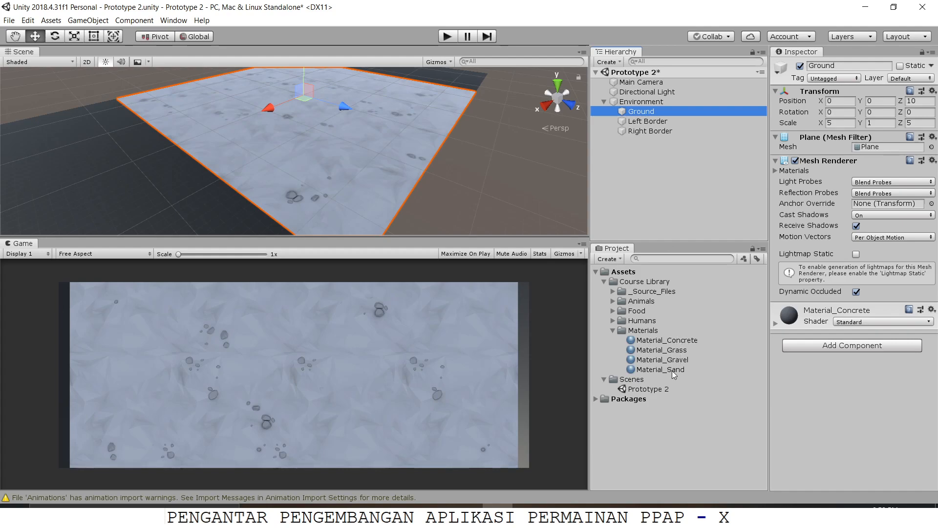
pyautogui.moveTo(651, 355); pyautogui.dragTo(638, 115)
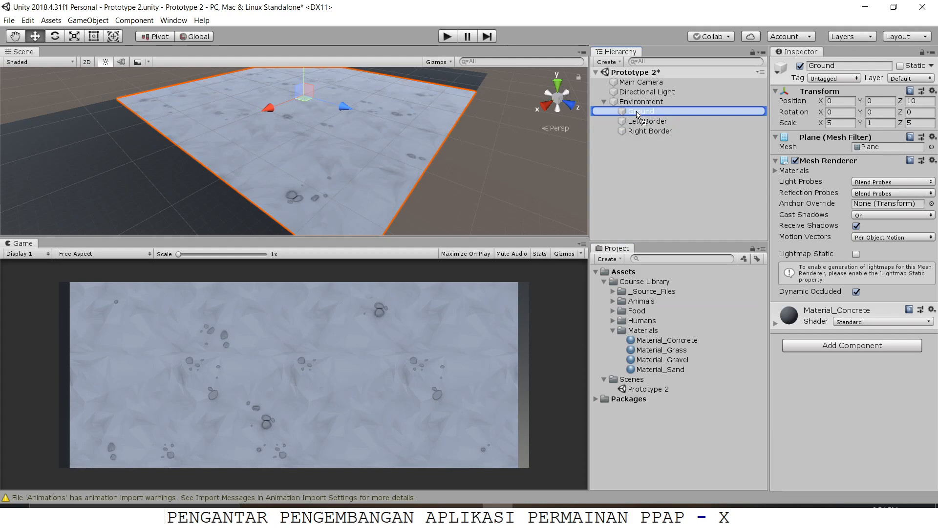
pyautogui.moveTo(638, 115); pyautogui.dragTo(638, 114)
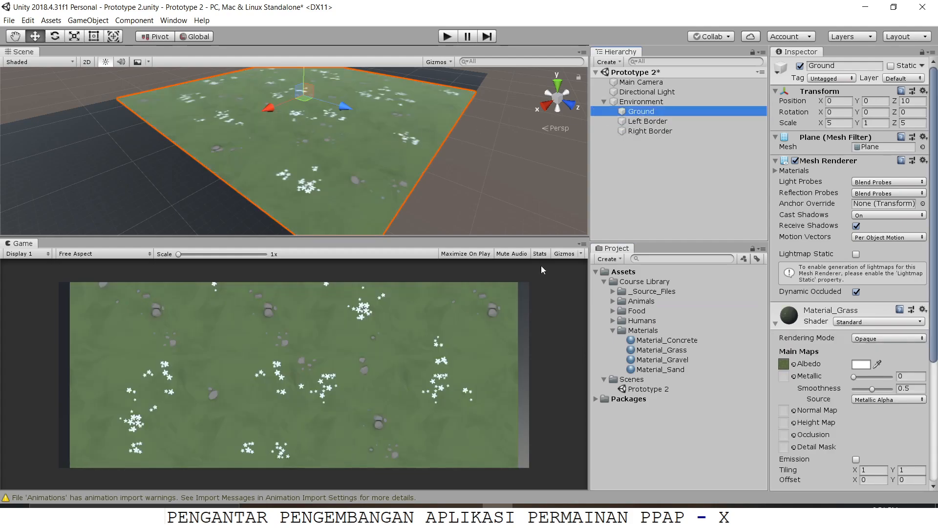
pyautogui.moveTo(648, 362); pyautogui.dragTo(640, 115)
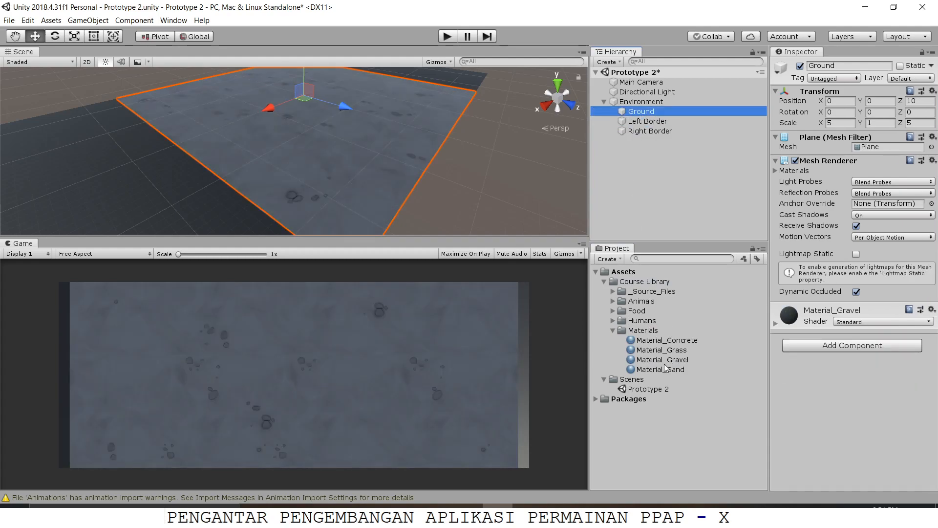
pyautogui.moveTo(661, 370); pyautogui.dragTo(641, 112)
pyautogui.scroll(3, 446, 169)
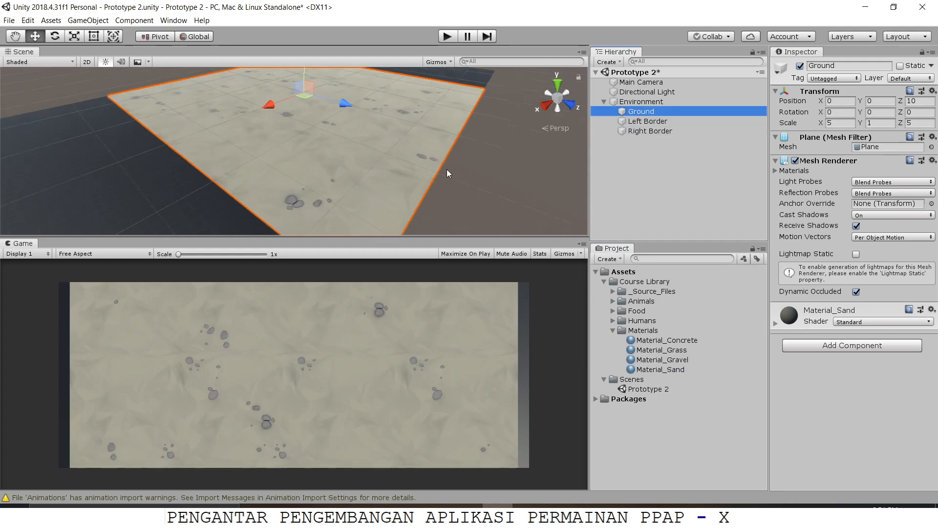
pyautogui.moveTo(464, 185); pyautogui.dragTo(498, 186, button='right')
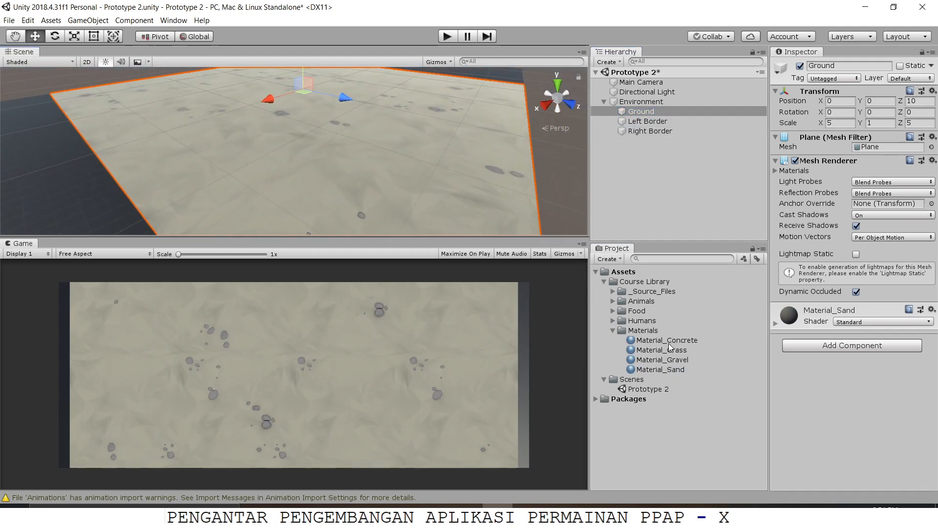
pyautogui.moveTo(666, 345); pyautogui.dragTo(642, 113)
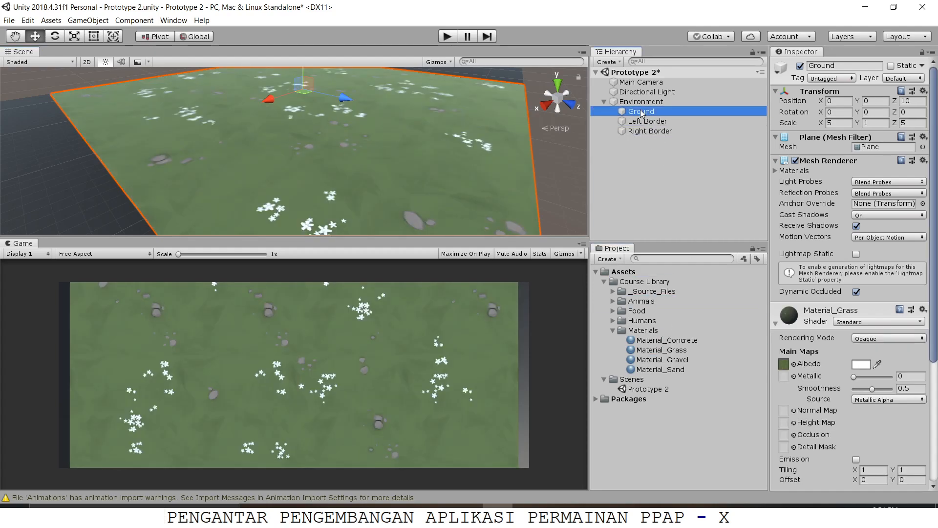
# Step: Expand the Humans folder in the Course Library and view the SimpleFarmer_Daughter_Black prefab
pyautogui.click(613, 321)
pyautogui.click(613, 320)
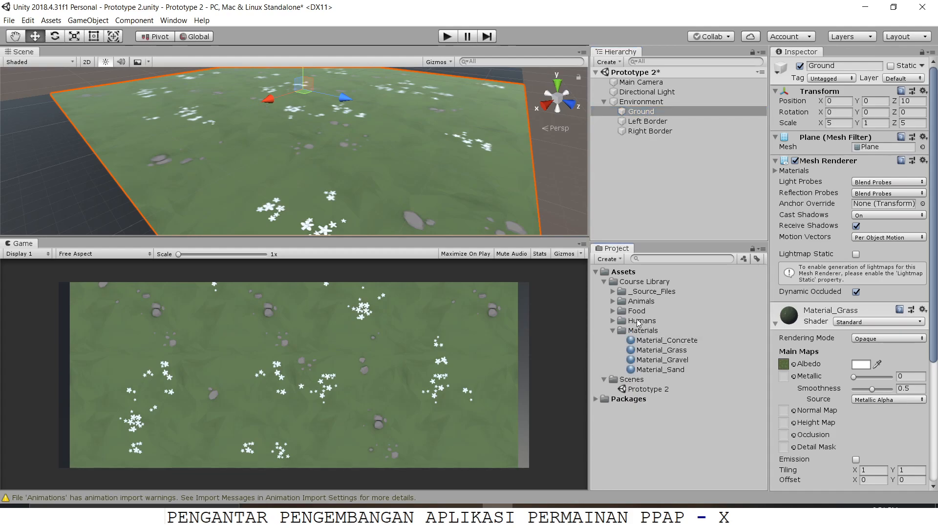
pyautogui.click(637, 321)
pyautogui.press('Up')
pyautogui.press('Up')
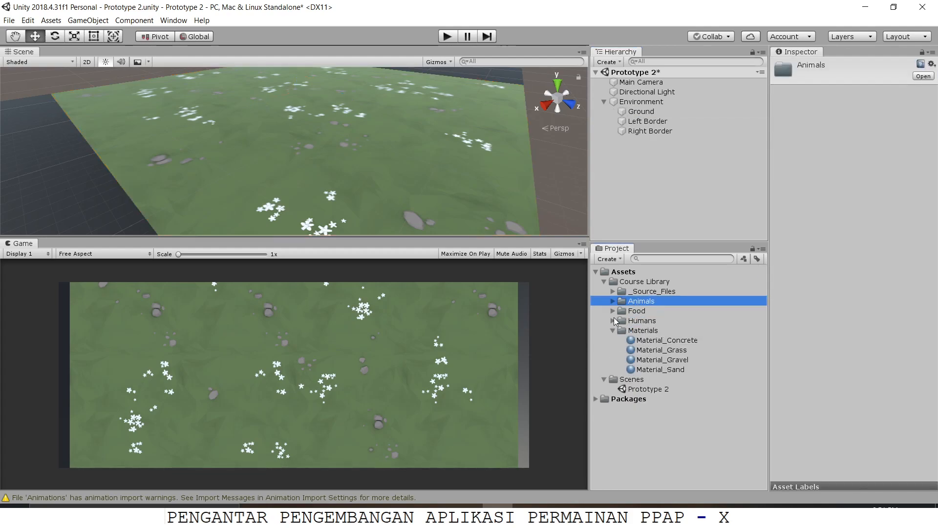
pyautogui.click(612, 321)
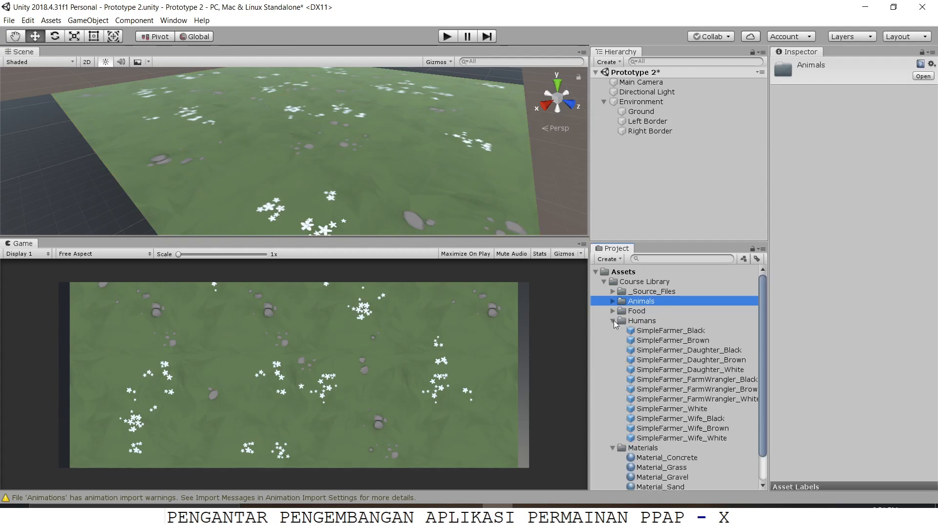
pyautogui.click(655, 350)
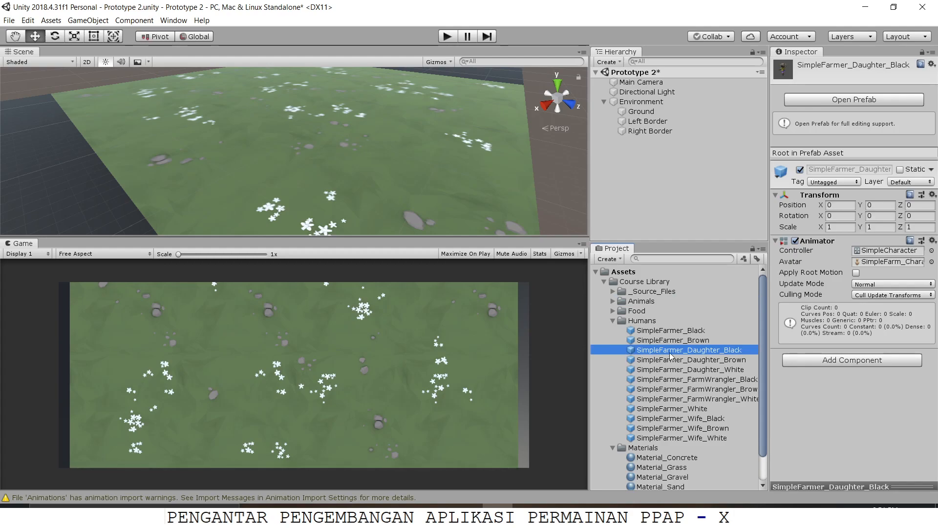
# Step: Look over the Food prefabs briefly and compare the SimpleFarmer character prefabs in the Humans folder
pyautogui.click(613, 312)
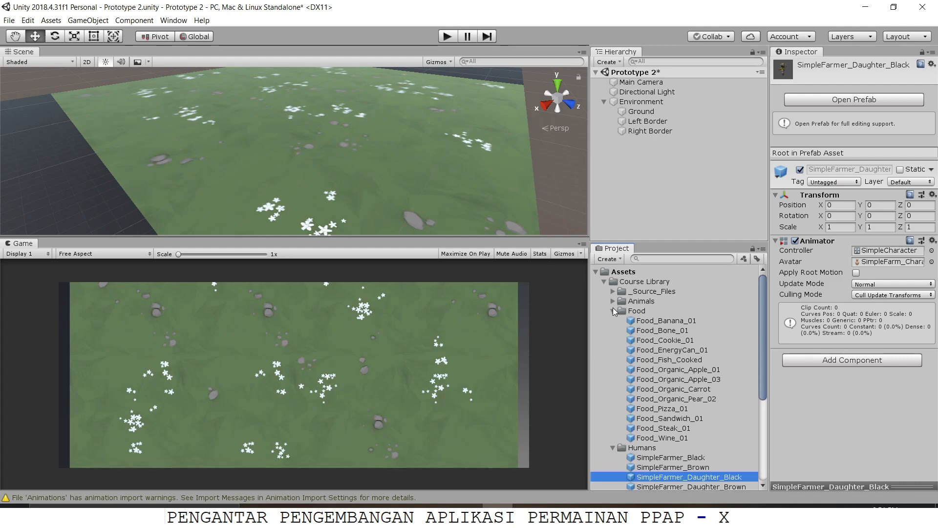
pyautogui.click(614, 312)
pyautogui.click(667, 340)
pyautogui.click(668, 351)
pyautogui.click(668, 380)
pyautogui.click(669, 410)
pyautogui.click(672, 429)
pyautogui.click(675, 438)
pyautogui.click(677, 331)
pyautogui.click(679, 341)
pyautogui.click(688, 360)
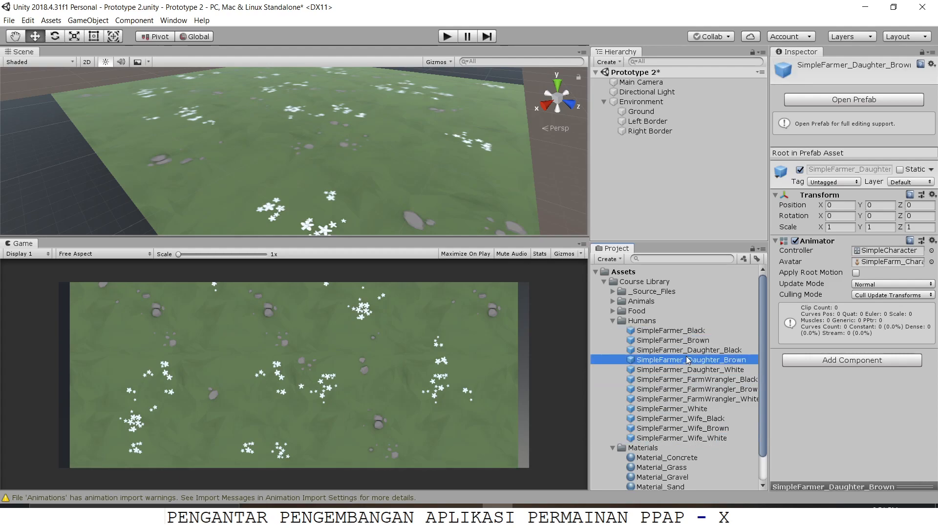
pyautogui.click(698, 370)
pyautogui.click(700, 380)
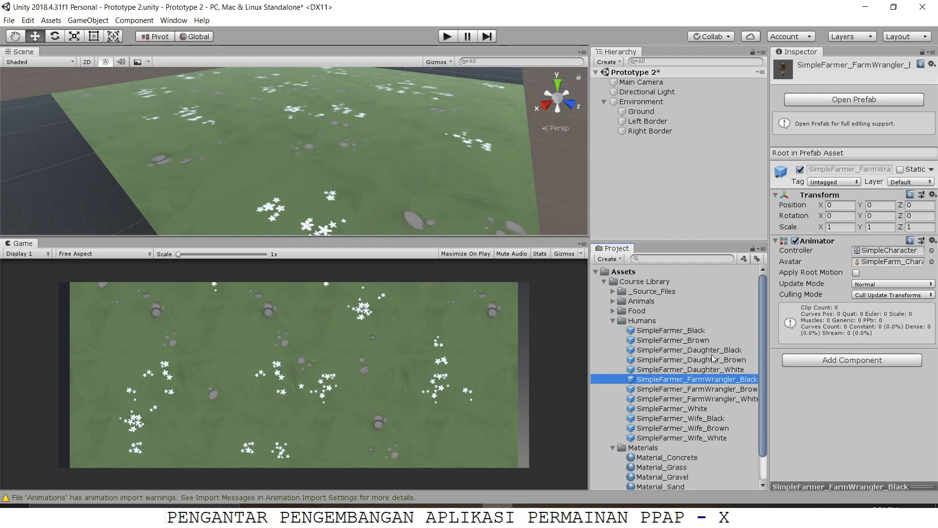
pyautogui.click(706, 390)
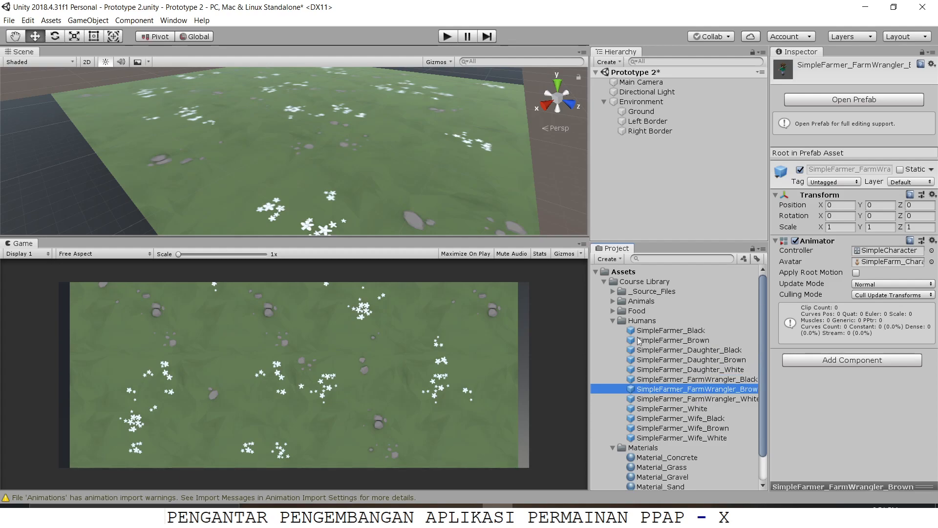
pyautogui.click(680, 398)
pyautogui.click(681, 409)
pyautogui.click(681, 419)
pyautogui.click(681, 430)
pyautogui.click(680, 440)
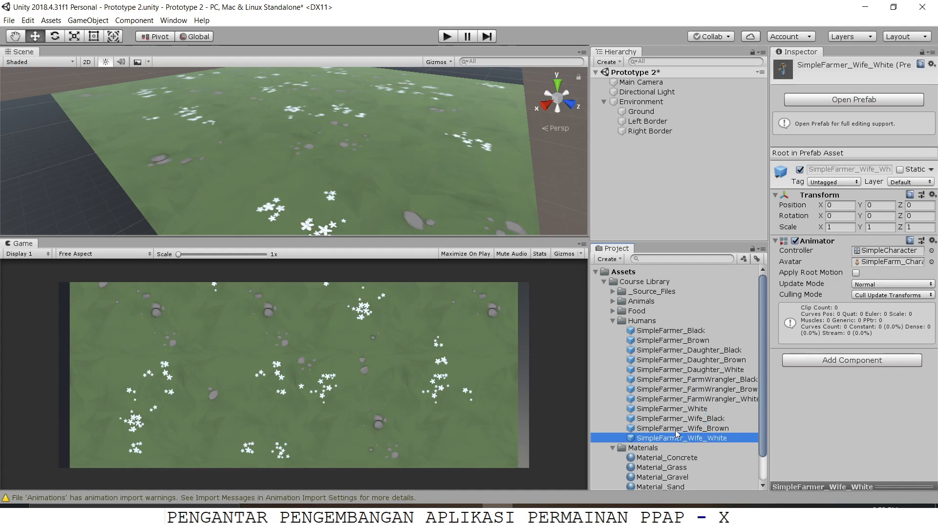
pyautogui.click(644, 360)
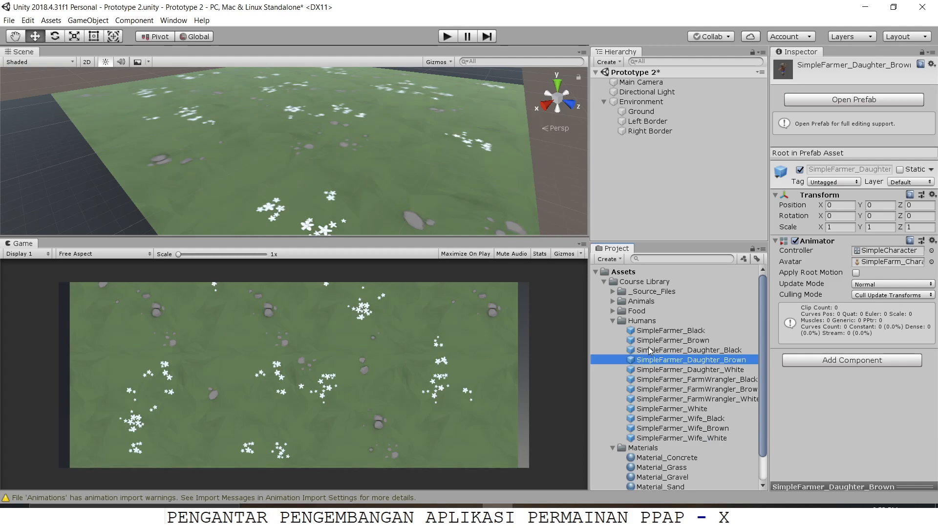
pyautogui.click(651, 351)
pyautogui.click(655, 331)
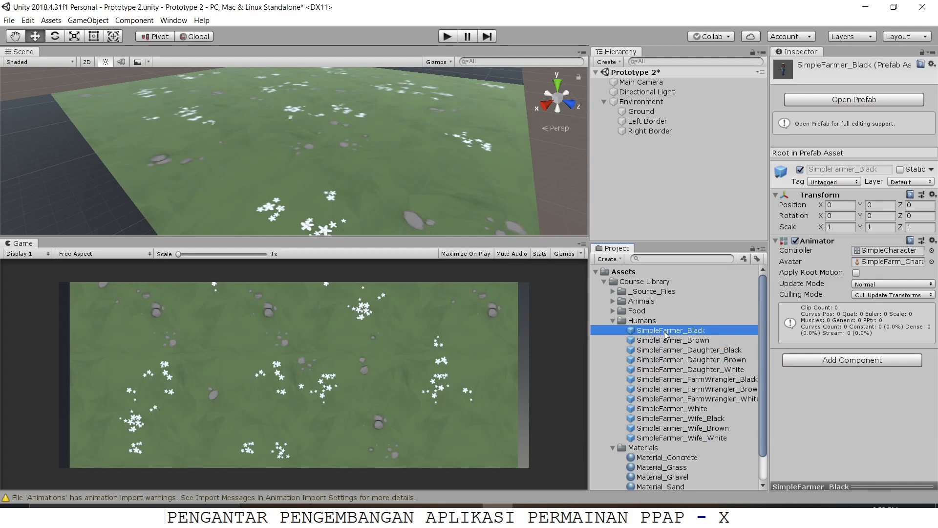
# Step: Add the SimpleFarmer_Daughter_Black prefab to the scene at position 0, 0, 0 and frame it in the Scene view
pyautogui.click(670, 352)
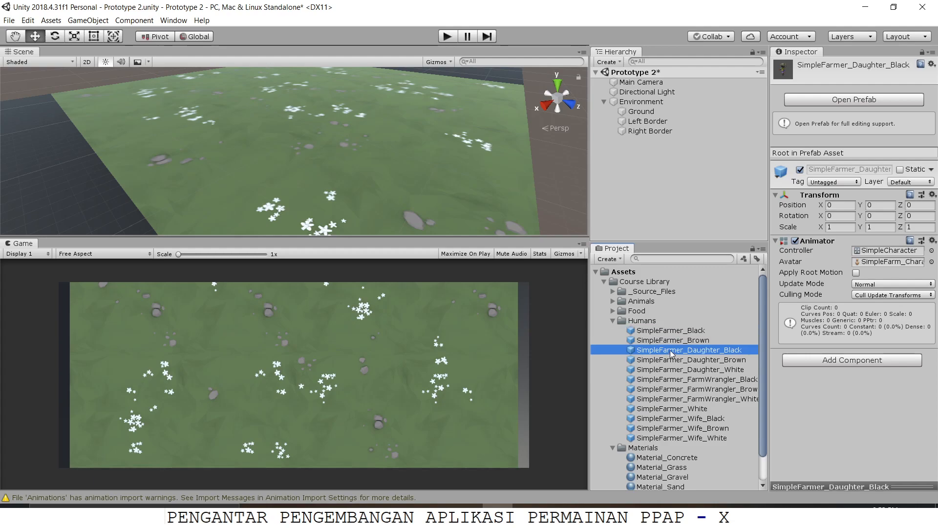
pyautogui.moveTo(671, 353); pyautogui.dragTo(369, 153)
pyautogui.moveTo(493, 147); pyautogui.dragTo(652, 166)
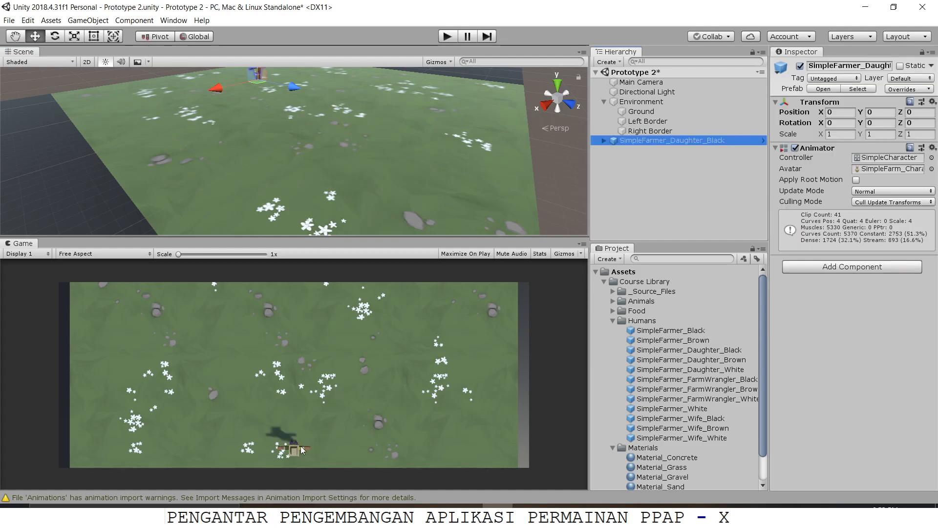
pyautogui.press('f')
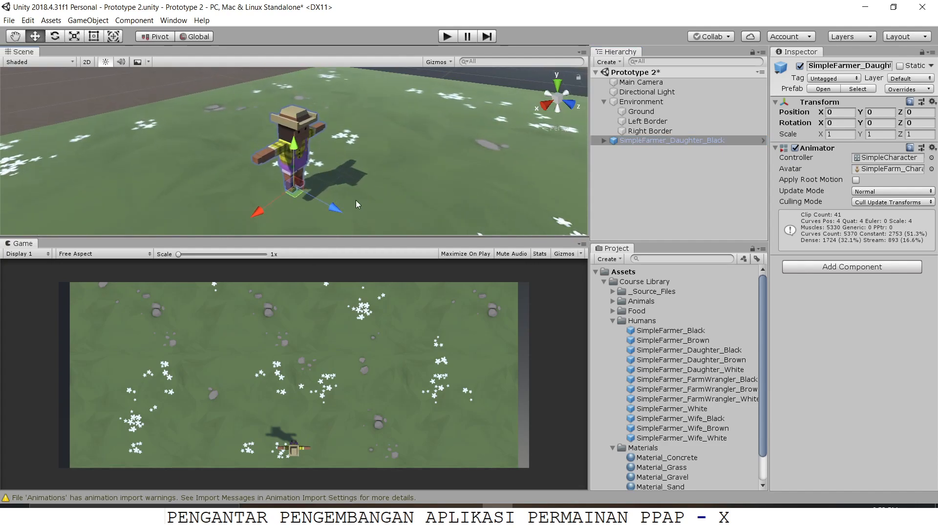
pyautogui.keyDown('alt'); pyautogui.moveTo(374, 196); pyautogui.dragTo(494, 172); pyautogui.keyUp('alt')
pyautogui.scroll(-6, 480, 211)
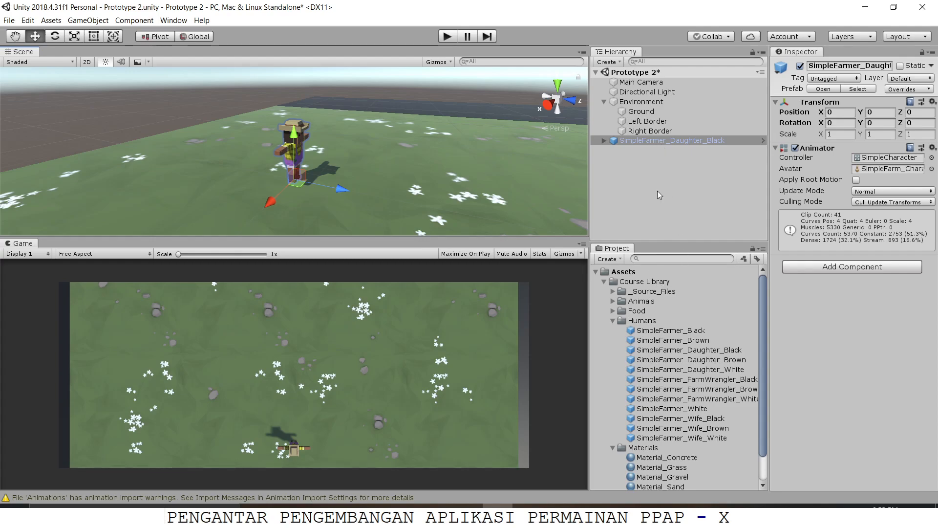
# Step: Expand the Animals folder with its Dogs and Farm subfolders and add the Dog_Beagle_01 prefab to the scene
pyautogui.click(613, 301)
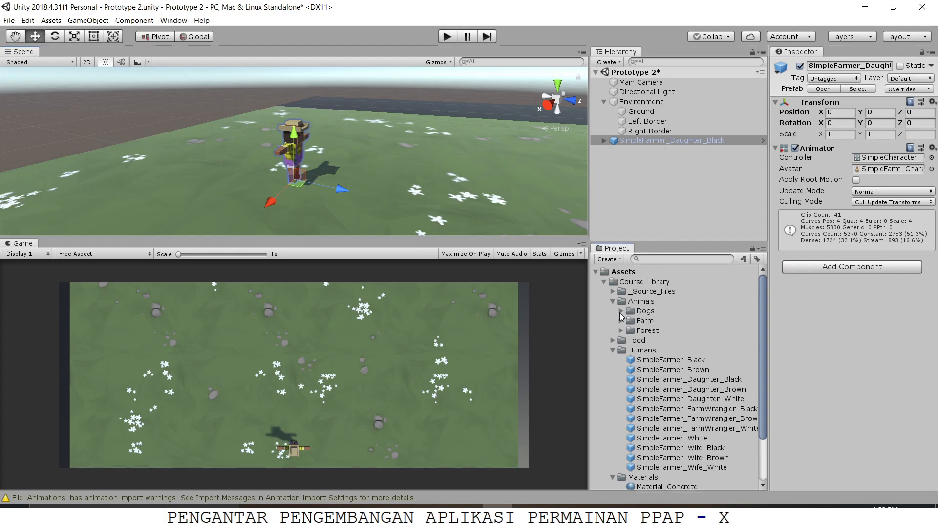
pyautogui.click(621, 321)
pyautogui.click(621, 311)
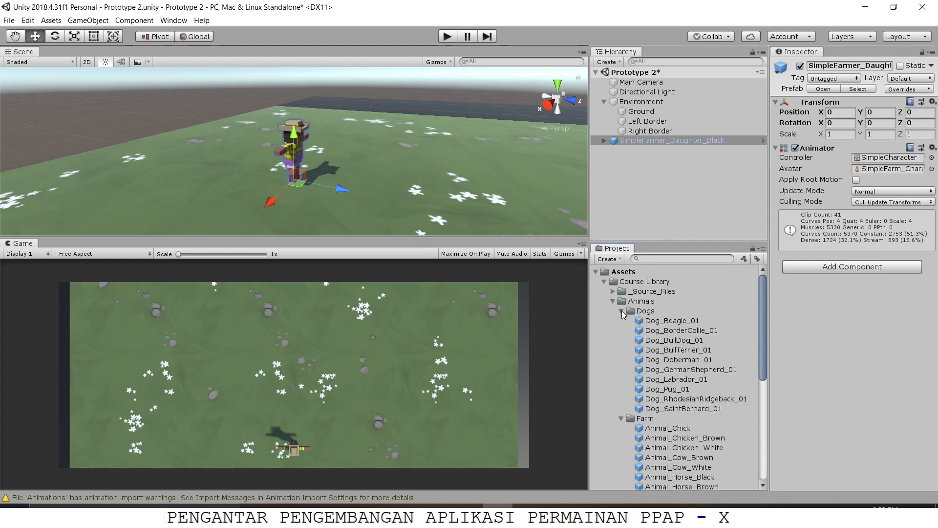
pyautogui.scroll(-3, 624, 312)
pyautogui.scroll(1, 624, 310)
pyautogui.moveTo(679, 285); pyautogui.dragTo(658, 197)
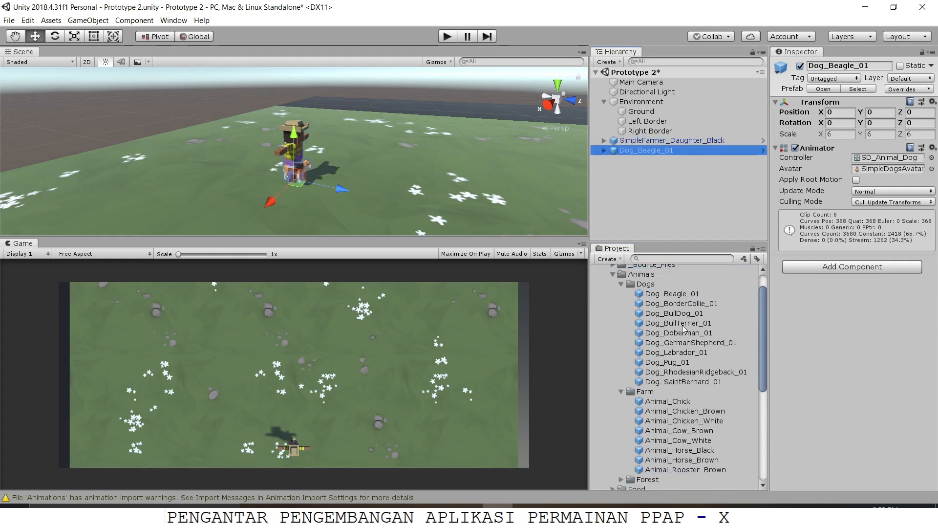
# Step: Add the Animal_Cow_White prefab from Farm and the Animal_Stag_01 prefab from Forest to the scene
pyautogui.scroll(-3, 688, 345)
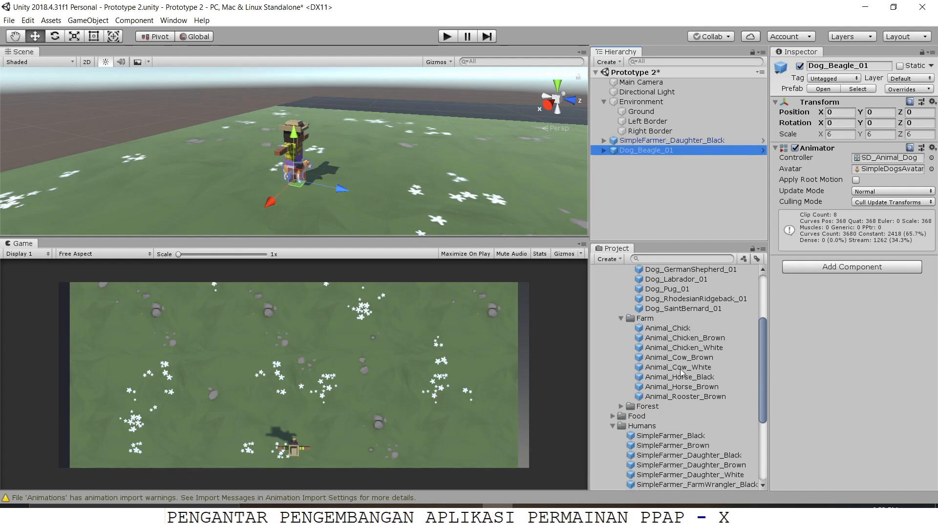
pyautogui.moveTo(683, 372); pyautogui.dragTo(664, 212)
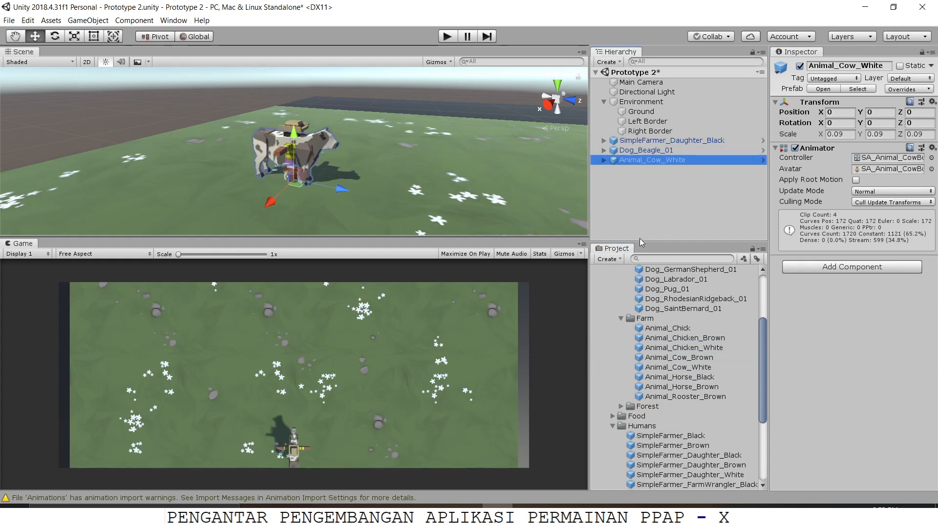
pyautogui.click(621, 406)
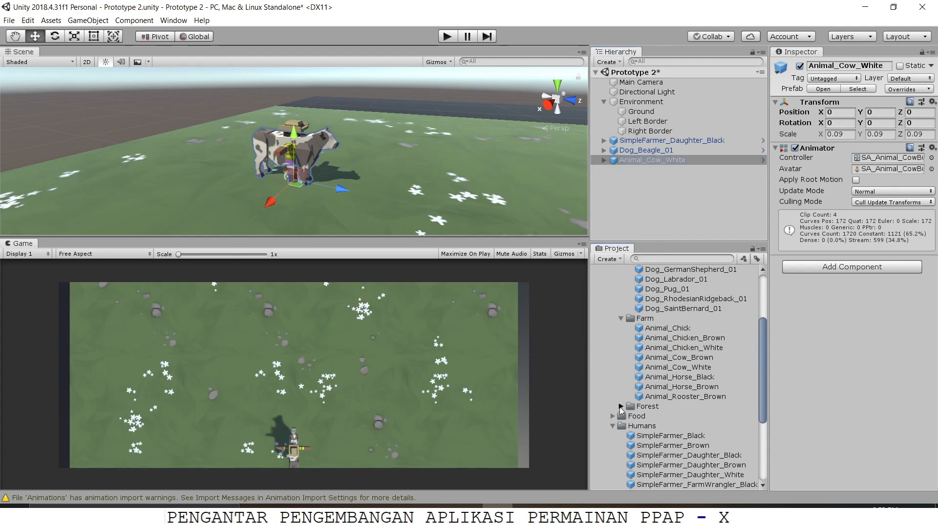
pyautogui.scroll(-5, 659, 399)
pyautogui.moveTo(672, 402); pyautogui.dragTo(686, 205)
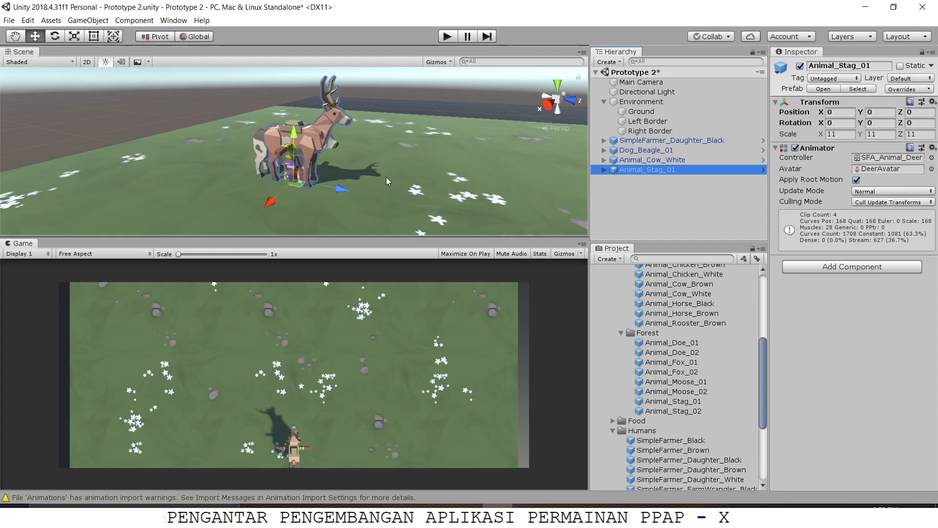
# Step: Spread the animals out in front of the farmer along Z: beagle at about 1.81, stag at 4.6, cow at 9.37
pyautogui.scroll(4, 385, 177)
pyautogui.moveTo(323, 180); pyautogui.dragTo(420, 174, button='right')
pyautogui.moveTo(333, 173); pyautogui.dragTo(421, 160, button='middle')
pyautogui.scroll(-4, 421, 159)
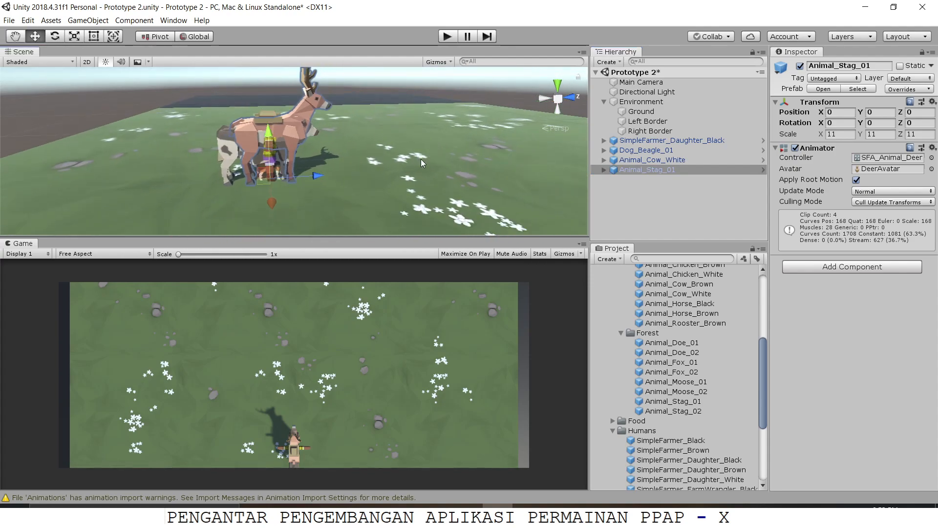
pyautogui.moveTo(388, 150); pyautogui.dragTo(350, 160, button='right')
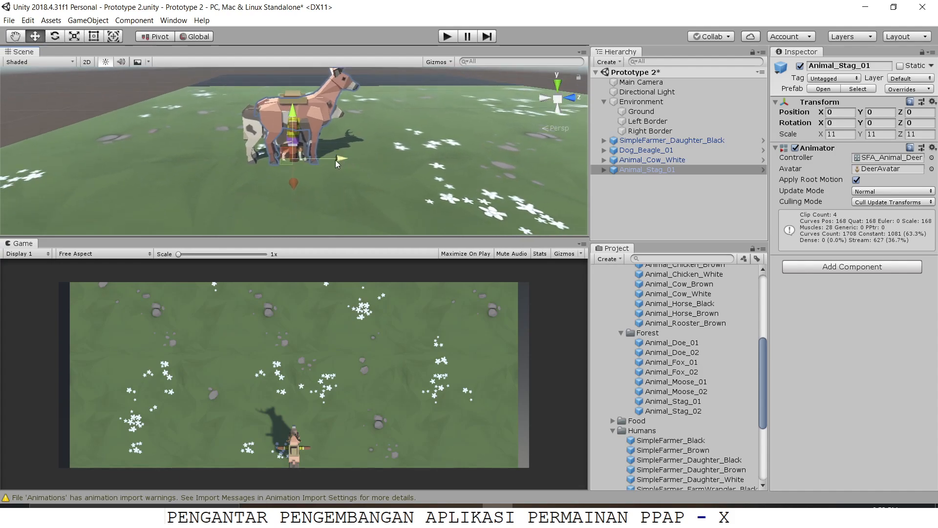
pyautogui.moveTo(333, 160); pyautogui.dragTo(436, 158)
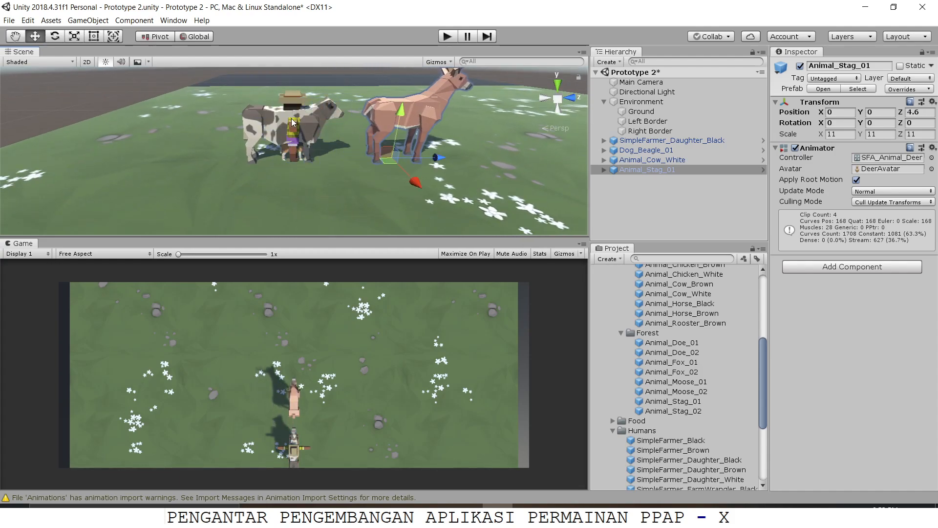
pyautogui.click(274, 122)
pyautogui.moveTo(335, 157); pyautogui.dragTo(540, 143)
pyautogui.click(308, 142)
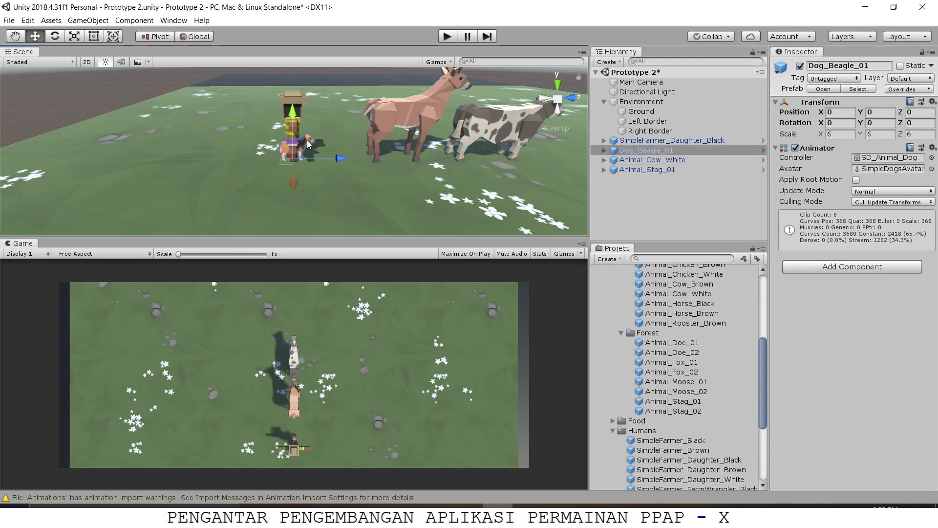
pyautogui.moveTo(332, 164); pyautogui.dragTo(299, 172)
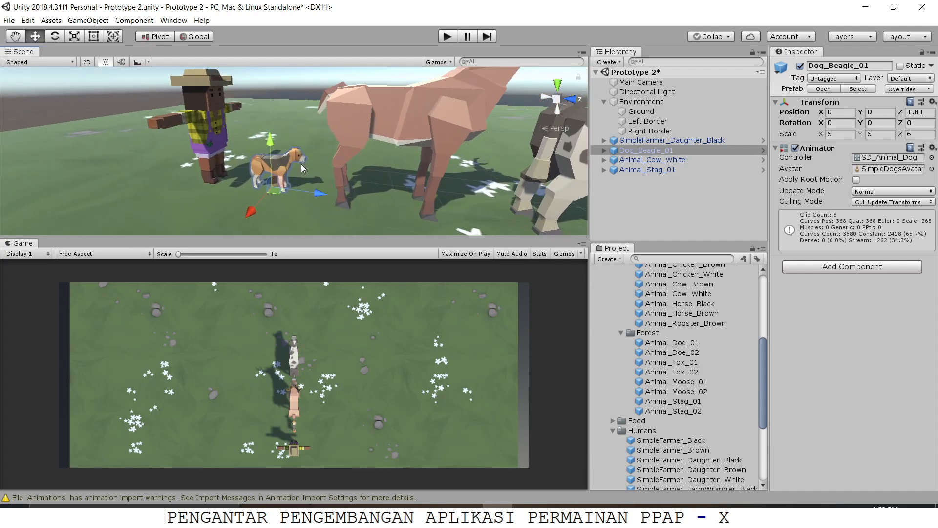
# Step: Switch between the Hand, Move, Rotate and Scale tools to compare their gizmos on the beagle, ending with Scale
pyautogui.scroll(-2, 301, 163)
pyautogui.scroll(1, 301, 163)
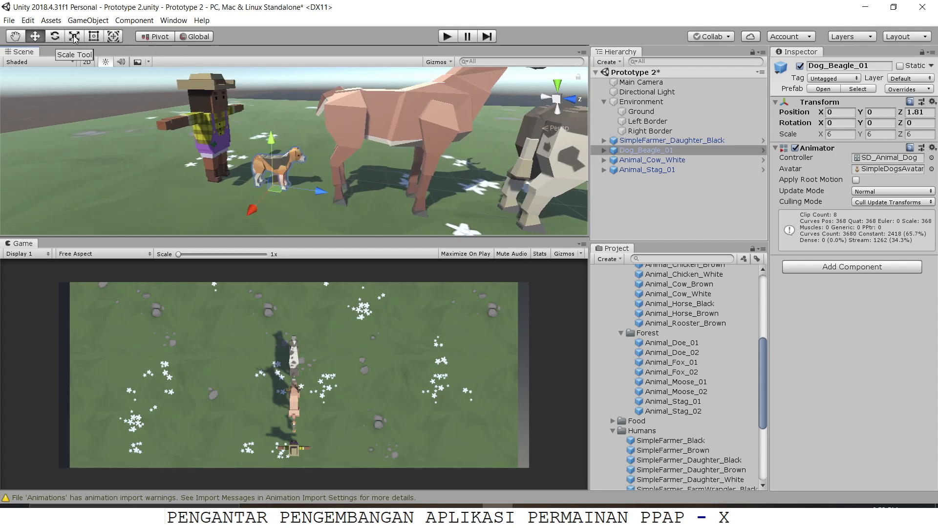
pyautogui.press('r')
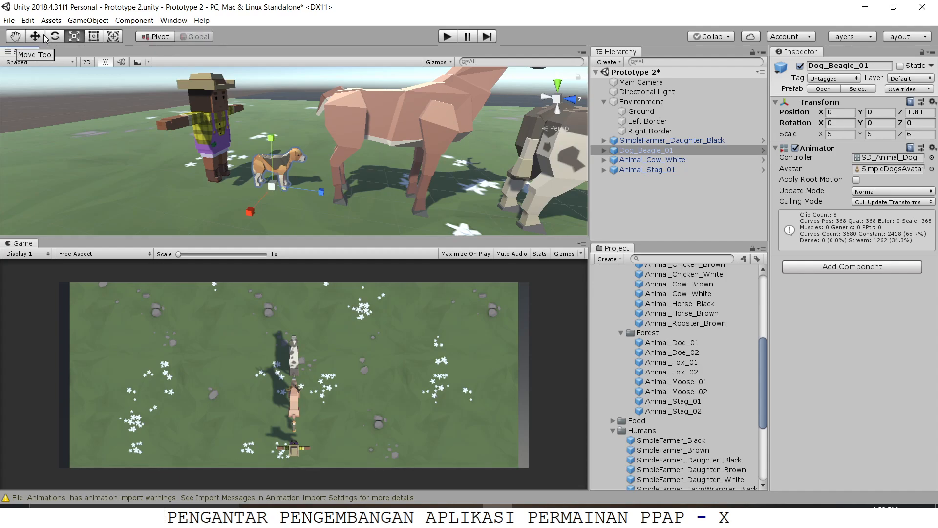
pyautogui.click(44, 38)
pyautogui.click(15, 38)
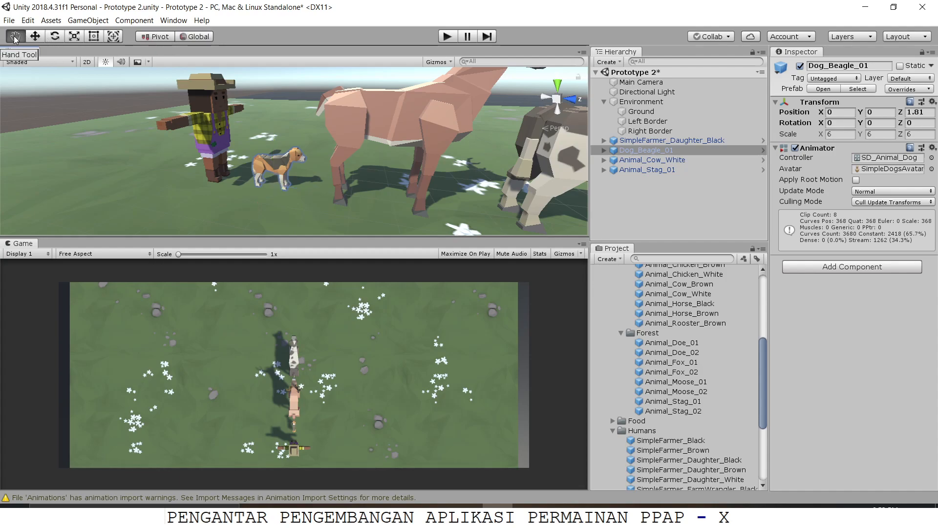
pyautogui.click(38, 37)
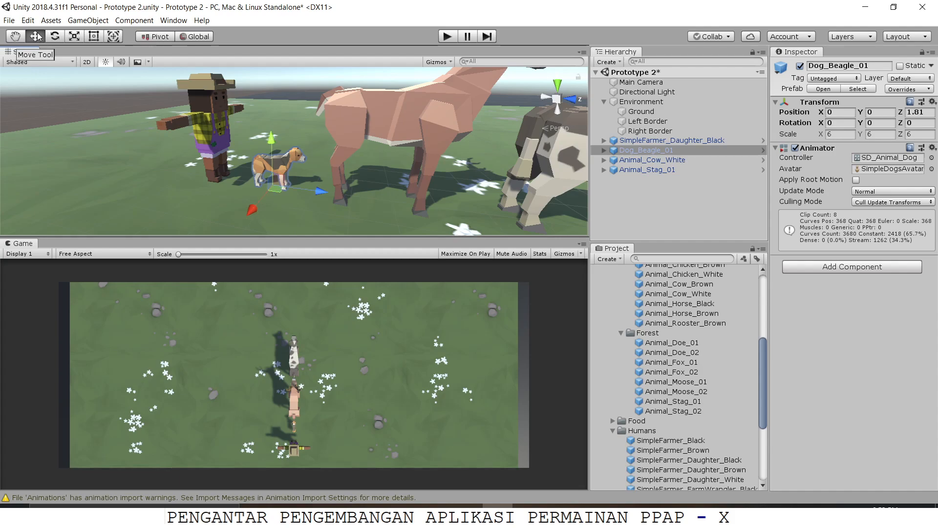
pyautogui.click(56, 39)
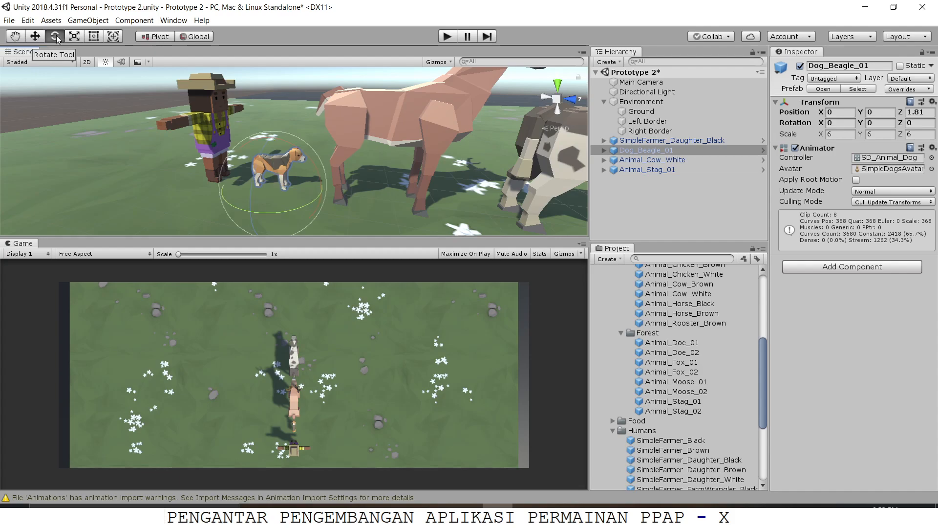
pyautogui.click(75, 36)
pyautogui.press('q')
pyautogui.press('w')
pyautogui.press('e')
pyautogui.press('r')
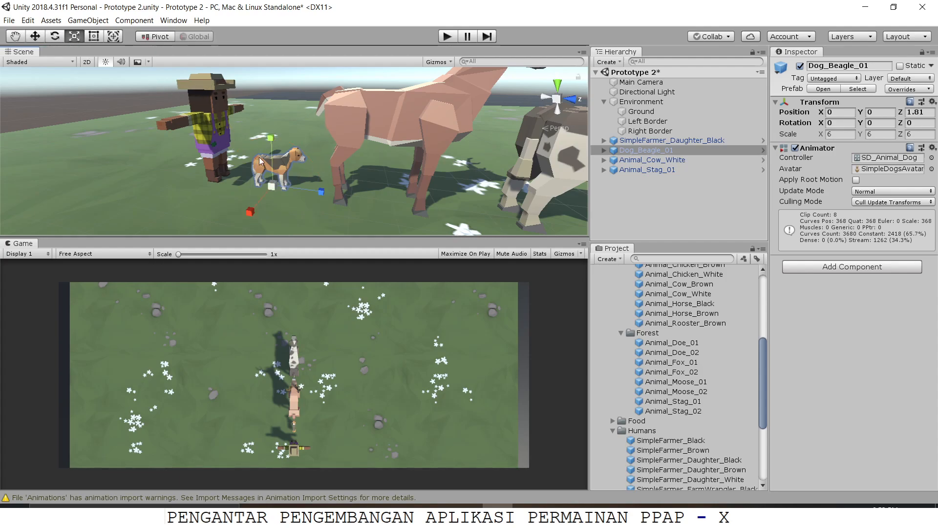
# Step: Scale the beagle up uniformly to about 7.707
pyautogui.scroll(2, 254, 184)
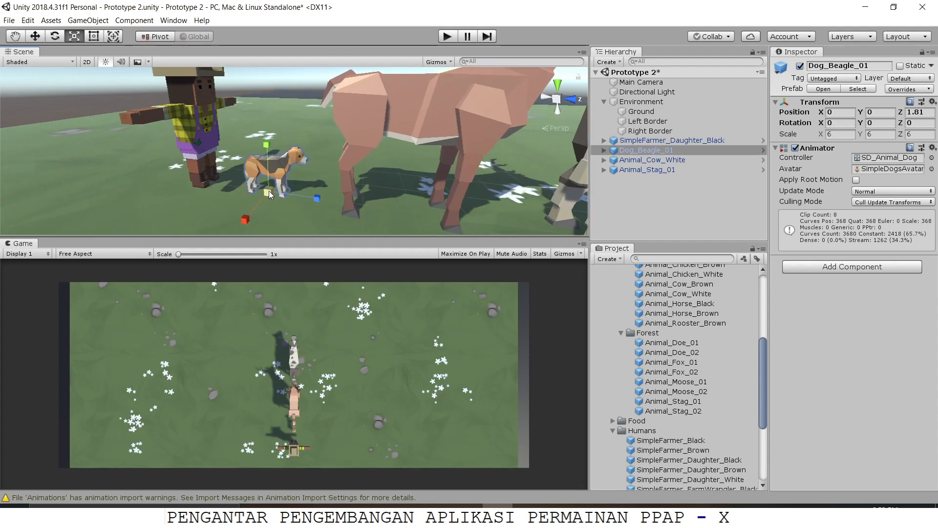
pyautogui.moveTo(271, 190)
pyautogui.mouseDown()
pyautogui.moveTo(295, 178)
pyautogui.moveTo(280, 182)
pyautogui.mouseUp()
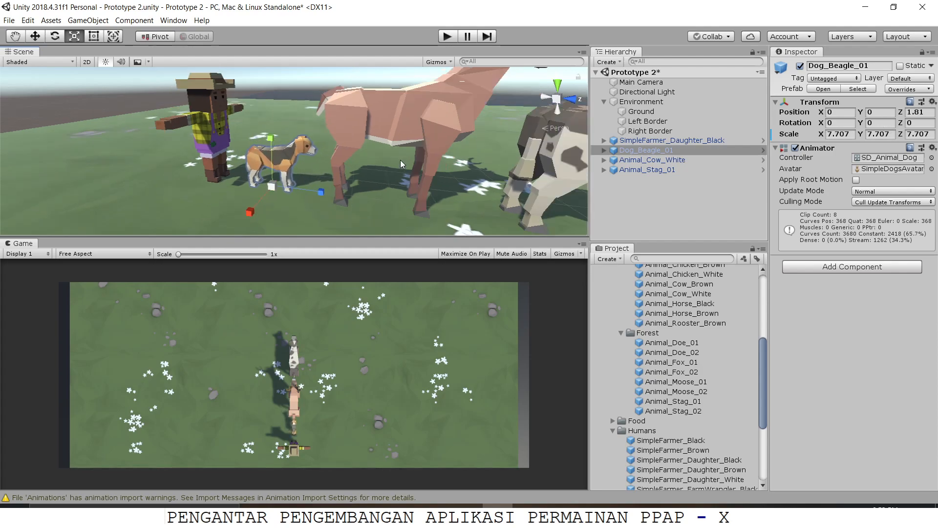
pyautogui.scroll(-5, 399, 160)
# Step: Scale the stag down uniformly to about 7.89 on all axes
pyautogui.click(406, 130)
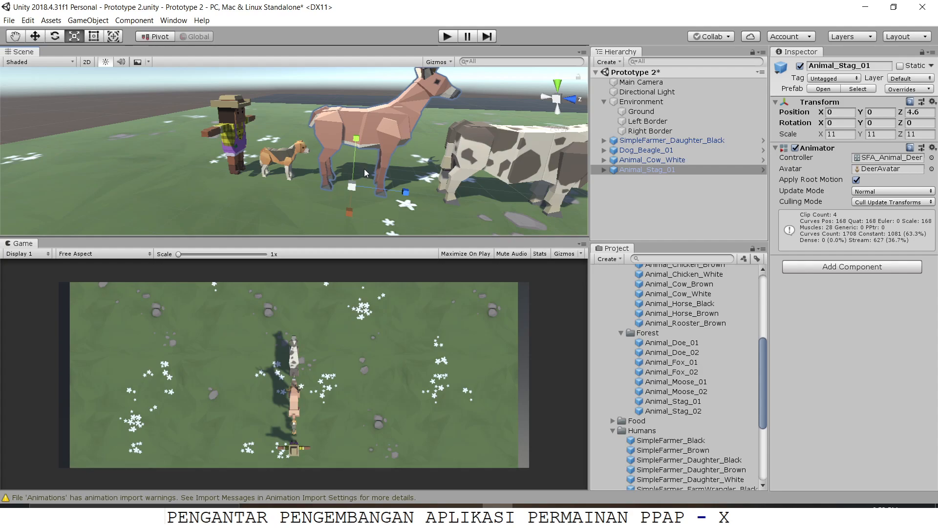
pyautogui.scroll(2, 360, 174)
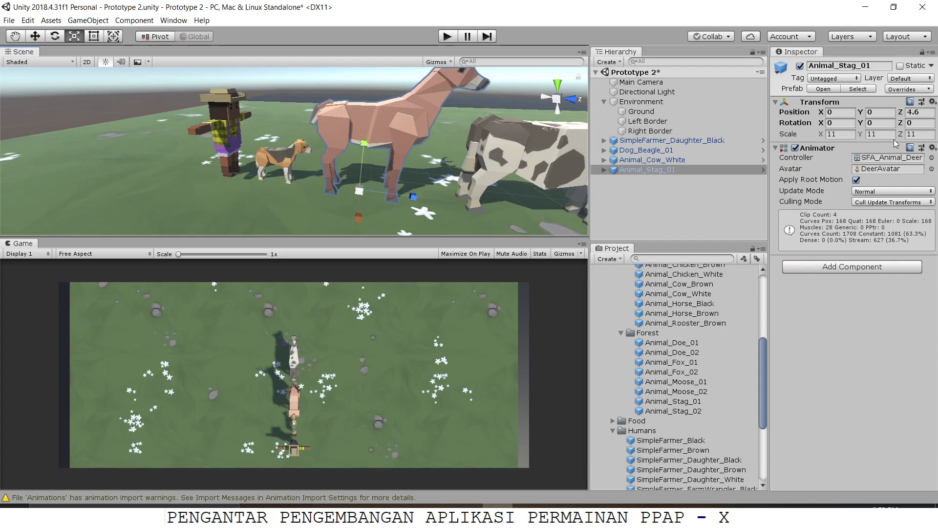
pyautogui.moveTo(362, 191); pyautogui.dragTo(341, 204)
pyautogui.moveTo(446, 175); pyautogui.dragTo(372, 149, button='middle')
pyautogui.click(450, 126)
pyautogui.moveTo(450, 126); pyautogui.dragTo(369, 167, button='middle')
pyautogui.click(330, 157)
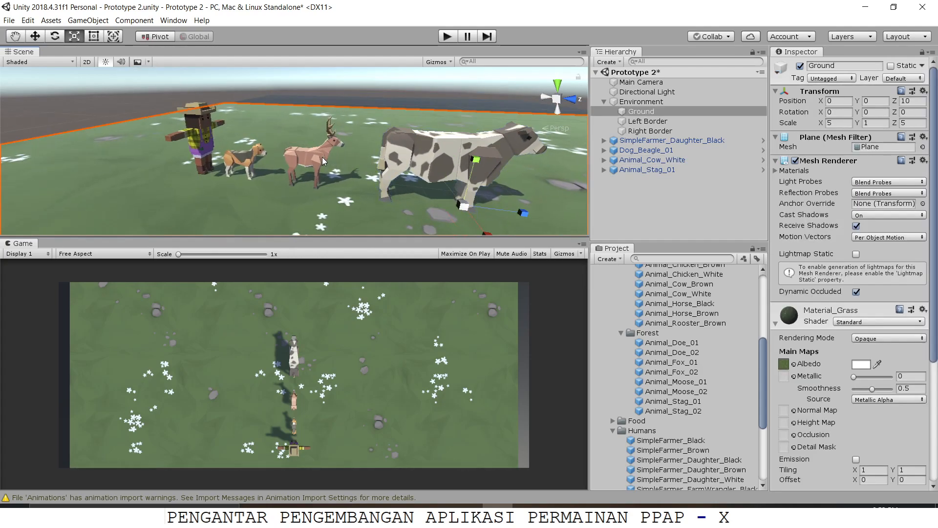
pyautogui.click(330, 157)
pyautogui.moveTo(308, 182); pyautogui.dragTo(328, 167)
pyautogui.scroll(-2, 329, 167)
# Step: Move the stag to about X -7.28 and the beagle to about X 6.28, Z 8.71, on either side of the cow
pyautogui.moveTo(315, 148); pyautogui.dragTo(365, 141, button='right')
pyautogui.press('w')
pyautogui.scroll(-2, 365, 140)
pyautogui.keyDown('alt'); pyautogui.moveTo(364, 140); pyautogui.dragTo(421, 191); pyautogui.keyUp('alt')
pyautogui.scroll(-1, 421, 191)
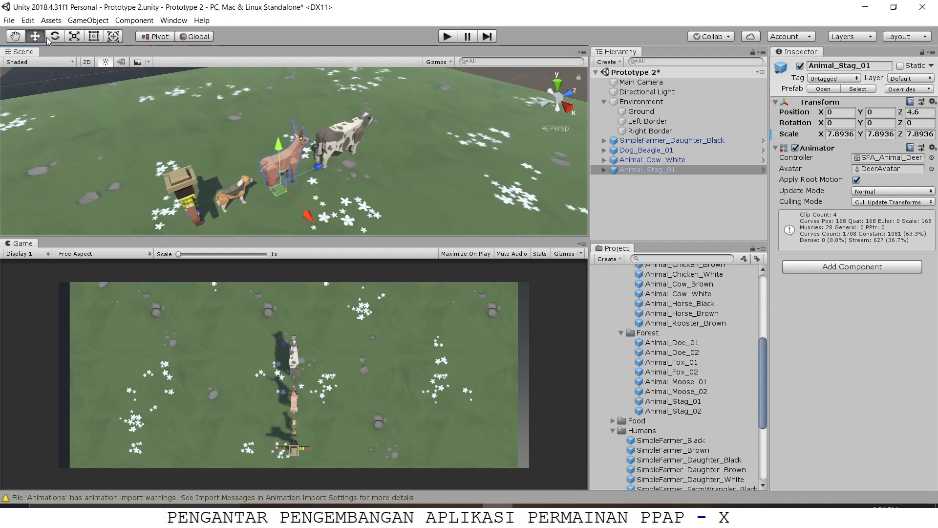
pyautogui.moveTo(303, 215); pyautogui.dragTo(450, 226)
pyautogui.click(232, 193)
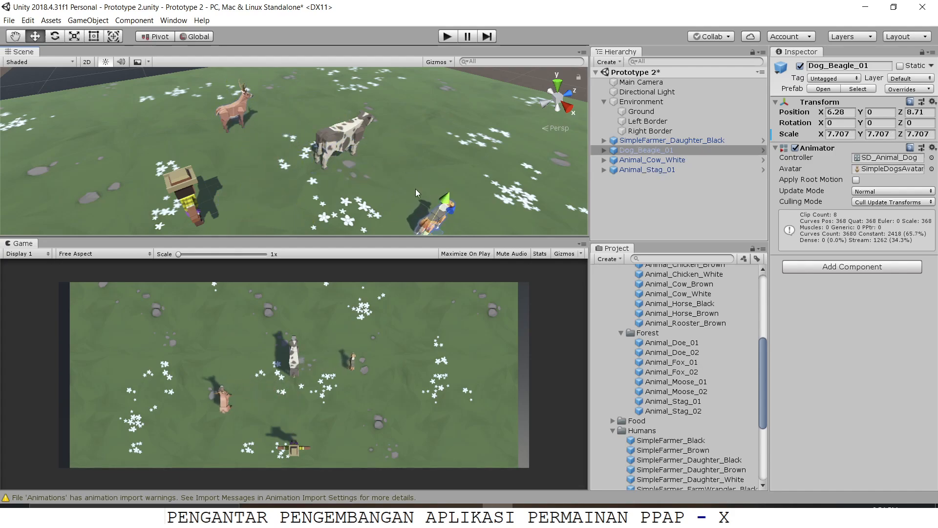
# Step: Move the stag along Z to about 8.92, roughly level with the cow and the beagle
pyautogui.click(240, 116)
pyautogui.moveTo(265, 119); pyautogui.dragTo(316, 107)
pyautogui.moveTo(338, 172); pyautogui.dragTo(309, 153, button='middle')
pyautogui.moveTo(309, 153); pyautogui.dragTo(339, 163, button='right')
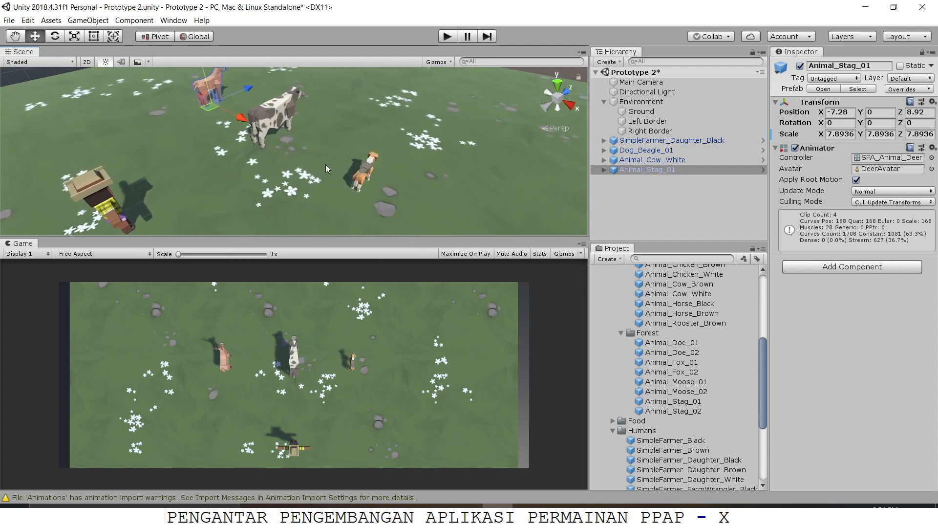
pyautogui.moveTo(339, 162); pyautogui.dragTo(364, 159, button='middle')
pyautogui.scroll(-5, 361, 161)
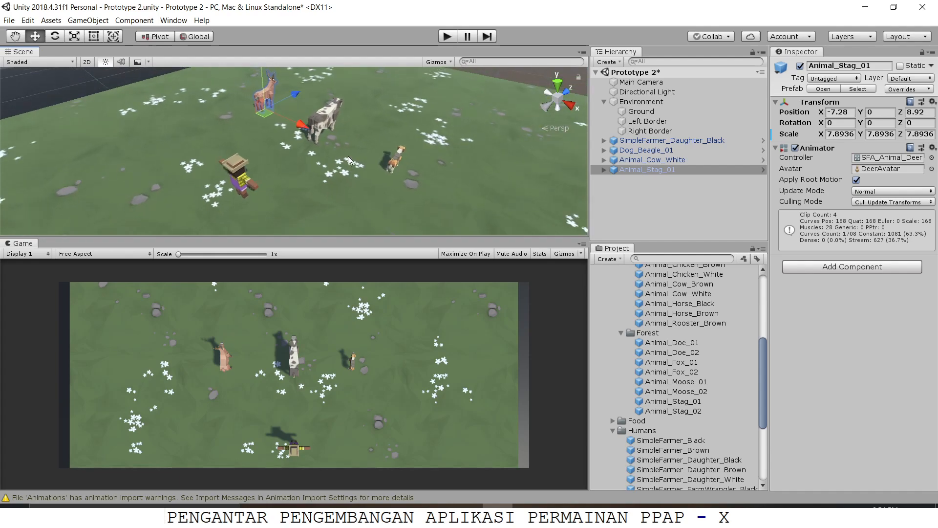
# Step: Set the stag's Y rotation to 180 so it faces the farmer
pyautogui.press('e')
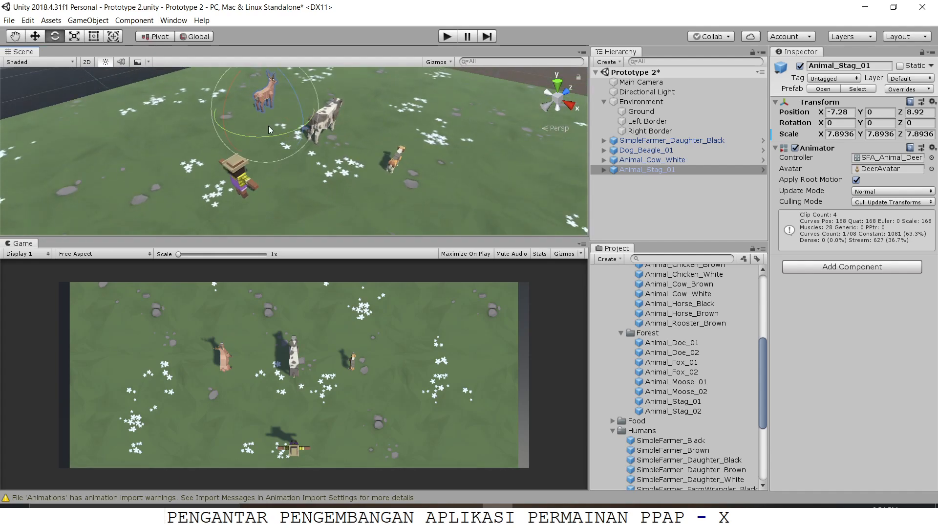
pyautogui.scroll(1, 276, 139)
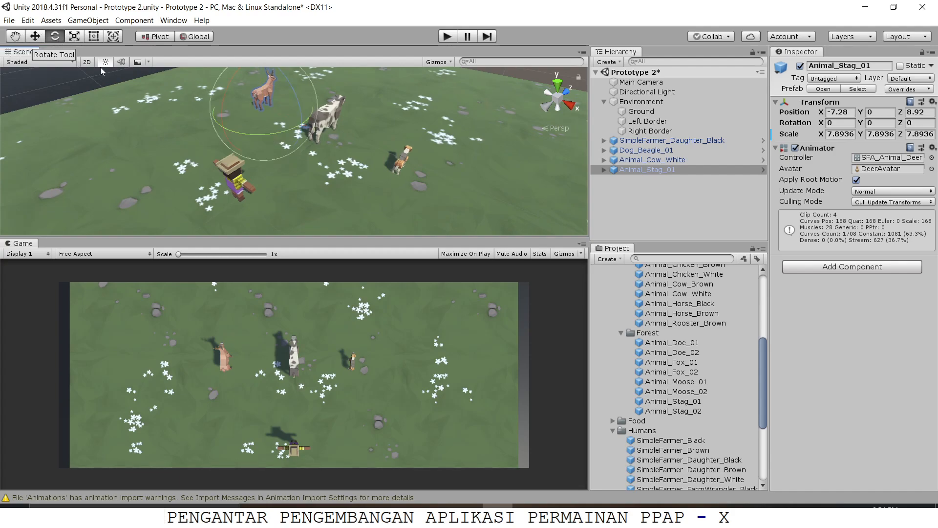
pyautogui.moveTo(275, 111); pyautogui.dragTo(296, 128, button='middle')
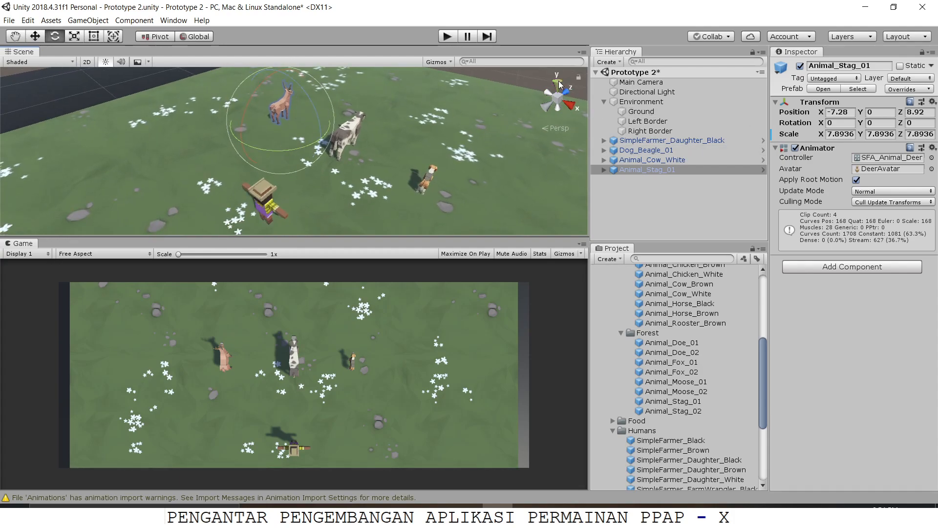
pyautogui.moveTo(388, 126); pyautogui.dragTo(405, 142, button='middle')
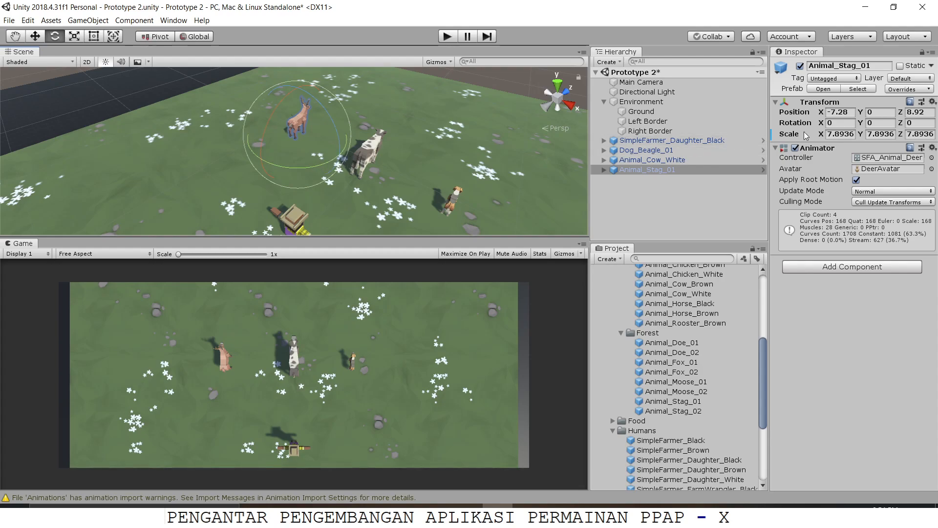
pyautogui.click(878, 123)
pyautogui.write('180')
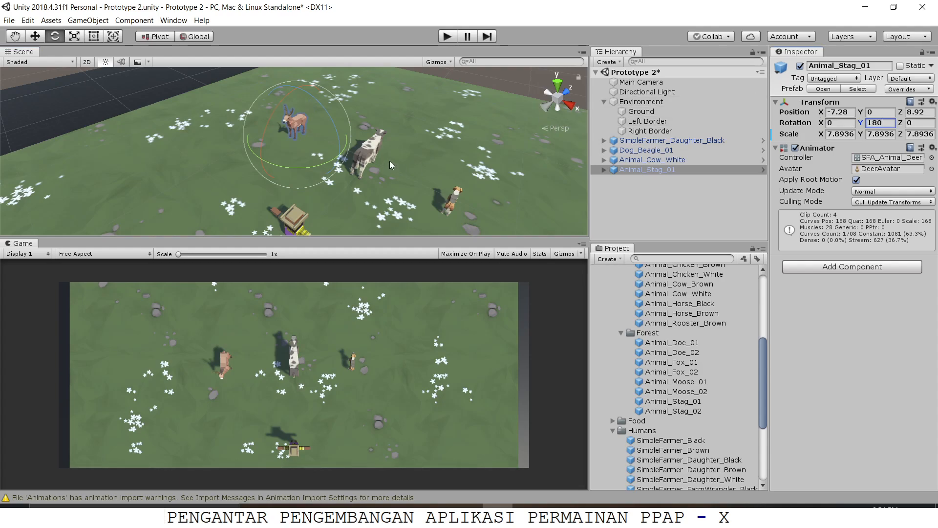
# Step: Rotate the cow about the Y axis by about 180 degrees to face the farmer
pyautogui.click(373, 150)
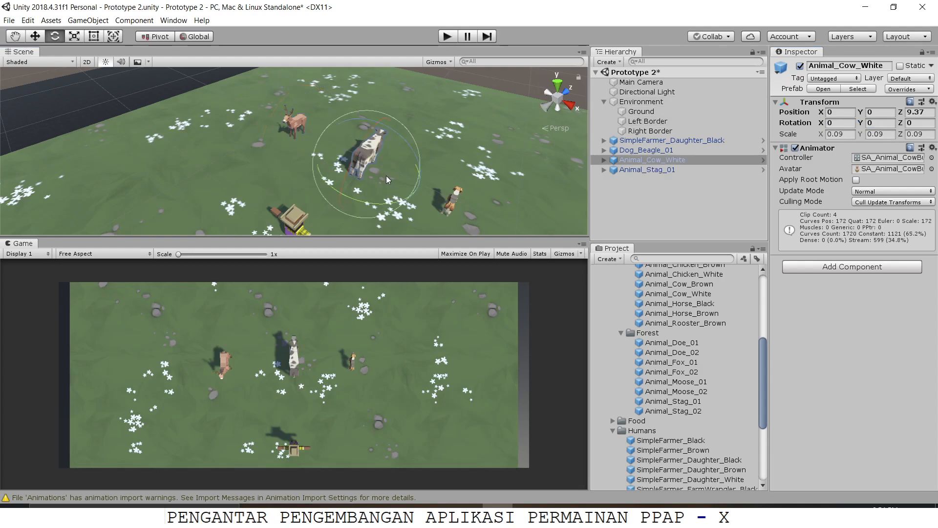
pyautogui.moveTo(387, 179); pyautogui.dragTo(369, 140, button='middle')
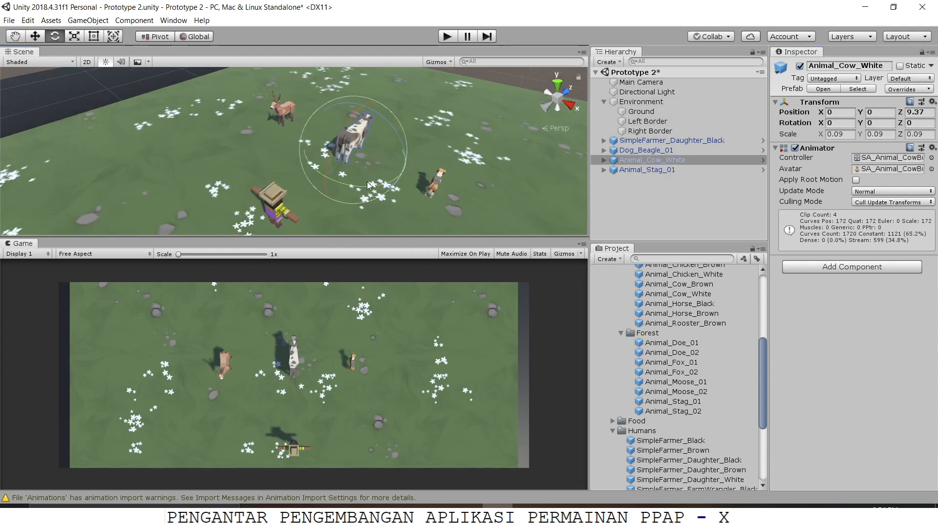
pyautogui.moveTo(366, 185); pyautogui.dragTo(206, 169)
pyautogui.moveTo(334, 181); pyautogui.dragTo(227, 138)
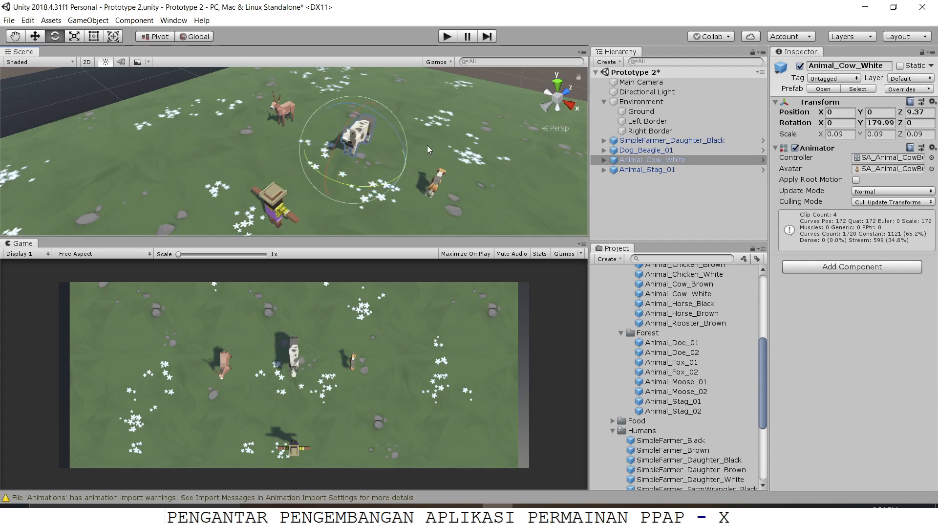
# Step: Set the beagle's Y rotation to 180 so it faces the farmer
pyautogui.click(434, 184)
pyautogui.moveTo(503, 182); pyautogui.dragTo(480, 157, button='middle')
pyautogui.click(869, 123)
pyautogui.write('180')
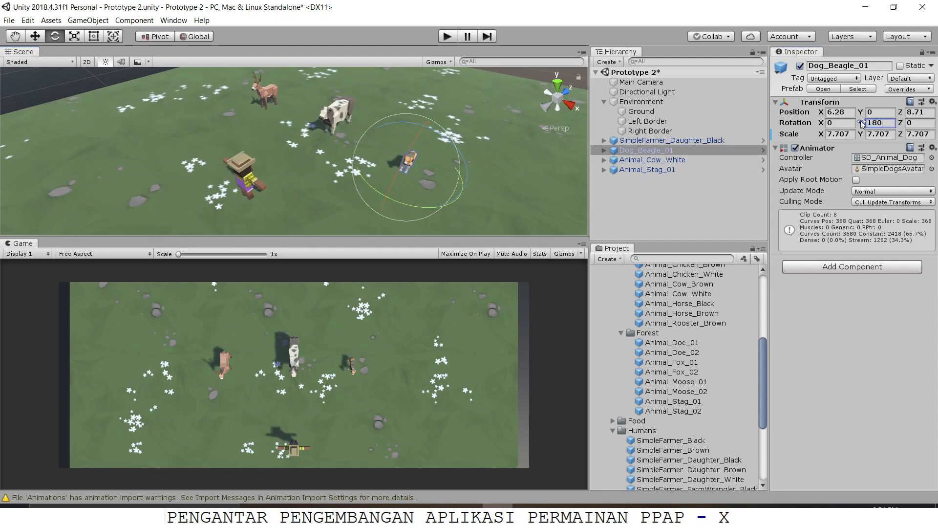
# Step: Collapse the Dogs, Farm and Forest folders in the project assets and expand the Food folder
pyautogui.scroll(2, 412, 136)
pyautogui.moveTo(407, 151)
pyautogui.mouseDown(button='middle')
pyautogui.moveTo(415, 112)
pyautogui.moveTo(350, 177)
pyautogui.moveTo(400, 164)
pyautogui.mouseUp(button='middle')
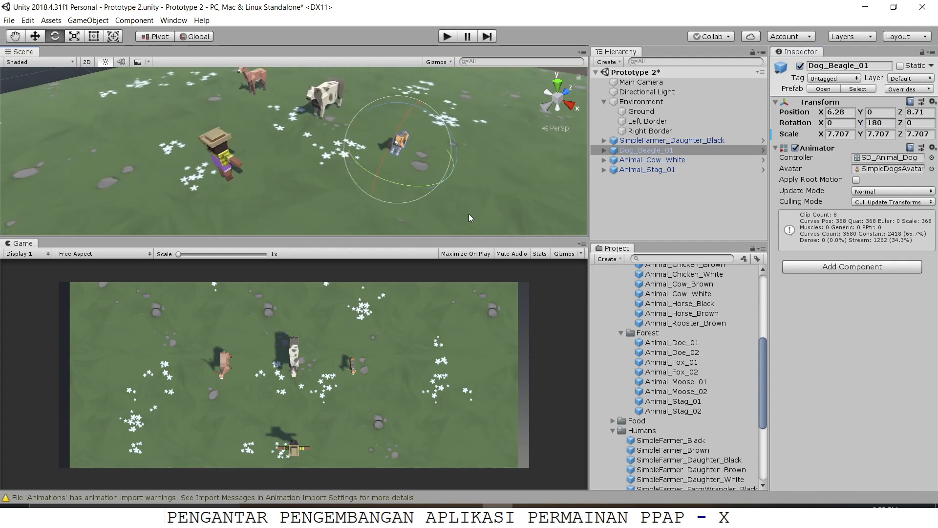
pyautogui.scroll(6, 631, 303)
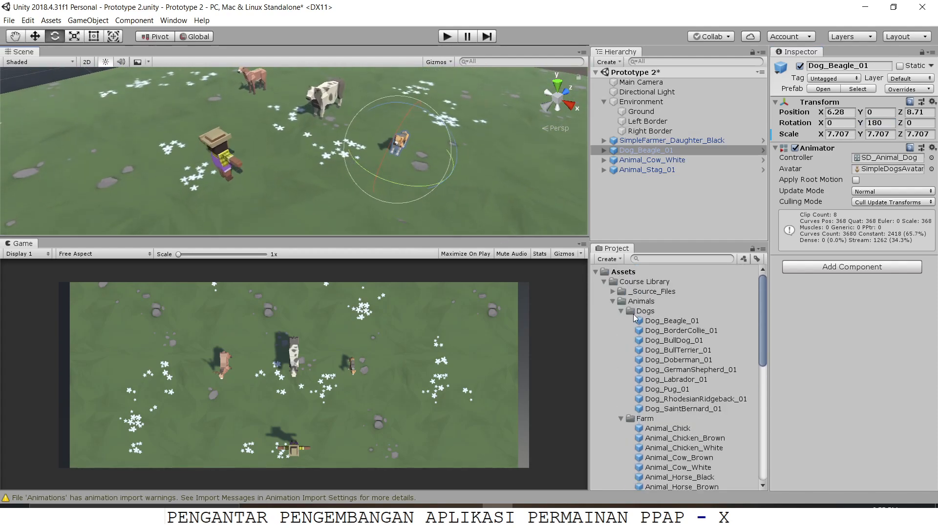
pyautogui.click(621, 311)
pyautogui.click(621, 310)
pyautogui.click(621, 311)
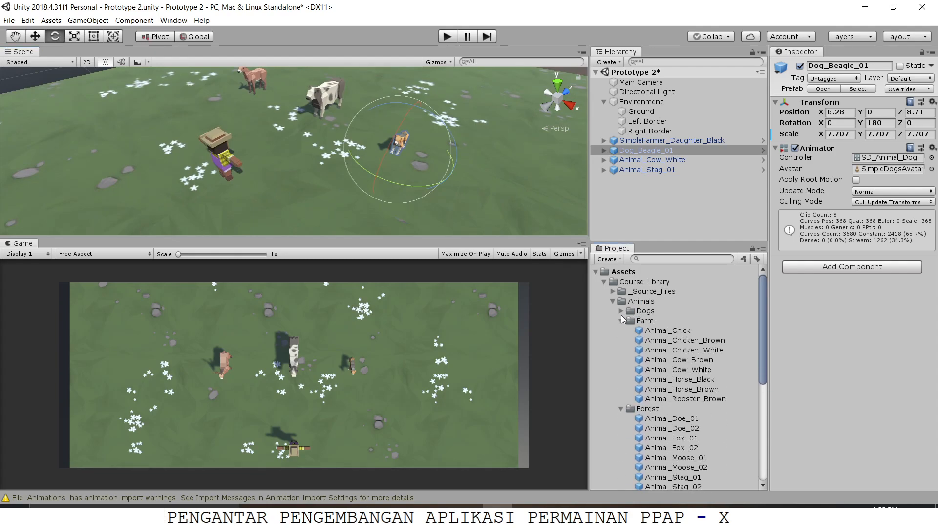
pyautogui.click(621, 320)
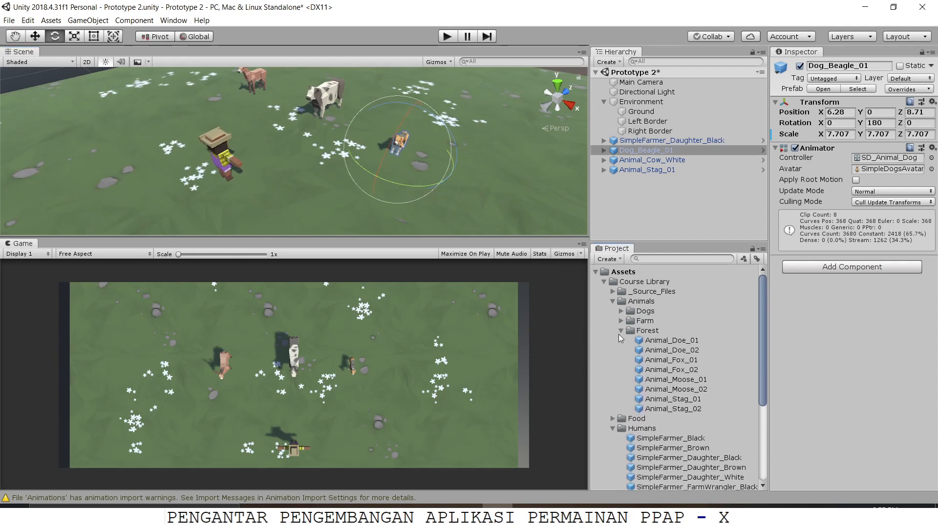
pyautogui.click(621, 331)
pyautogui.click(635, 340)
pyautogui.click(613, 341)
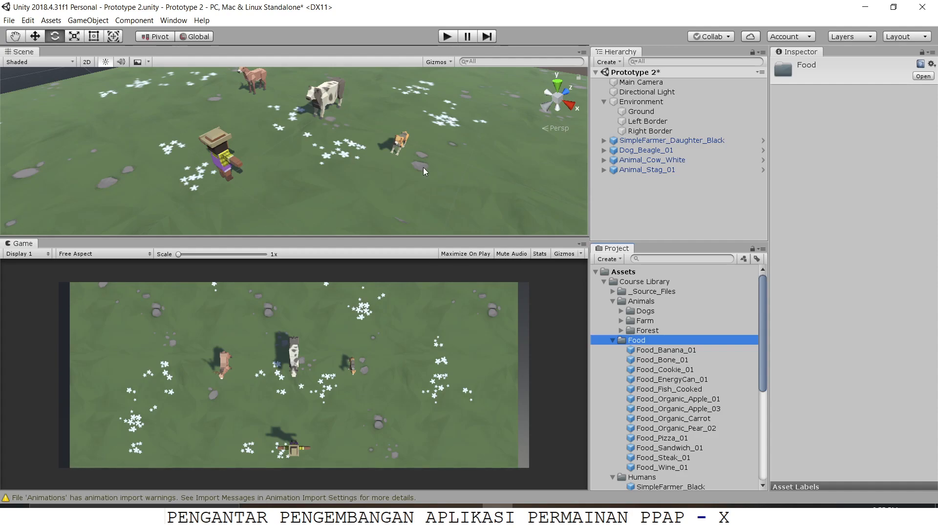
# Step: Add the Food_Sandwich_01 prefab to the scene and move it along Z to about 3.31, in front of the farmer
pyautogui.moveTo(403, 148); pyautogui.dragTo(361, 144, button='middle')
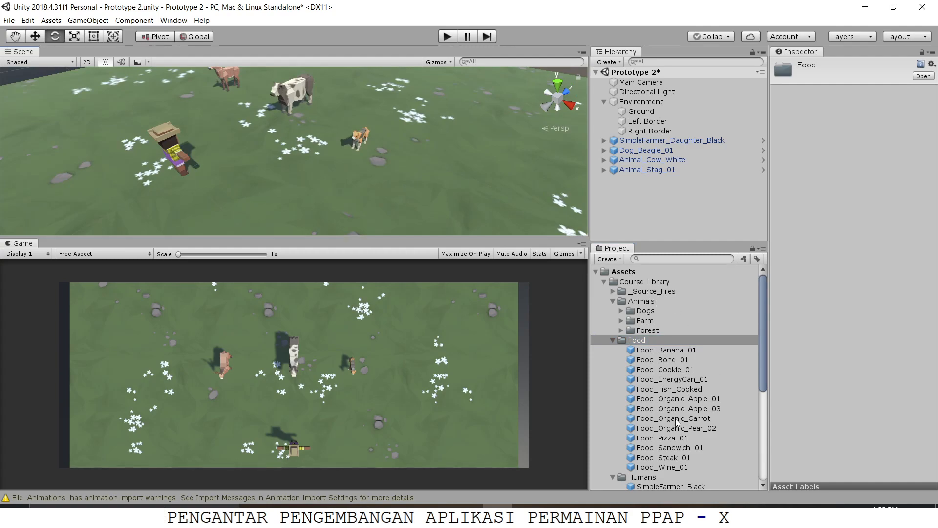
pyautogui.moveTo(680, 454); pyautogui.dragTo(639, 191)
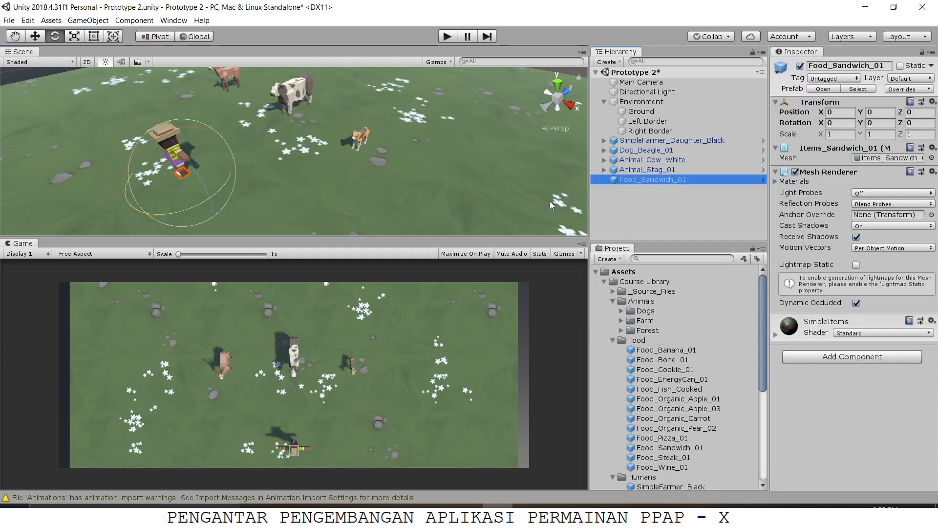
pyautogui.scroll(2, 204, 172)
pyautogui.press('w')
pyautogui.moveTo(188, 162); pyautogui.dragTo(249, 89)
# Step: Raise the sandwich above the ground to a Y position of about 0.89
pyautogui.press('f')
pyautogui.scroll(-3, 249, 150)
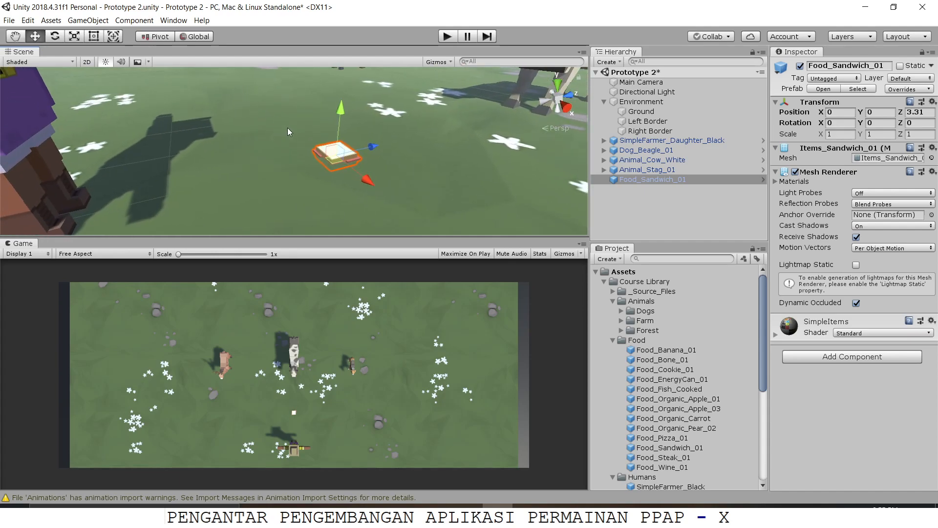
pyautogui.scroll(-3, 289, 130)
pyautogui.moveTo(330, 122); pyautogui.dragTo(335, 96)
pyautogui.moveTo(335, 96); pyautogui.dragTo(355, 188, button='middle')
pyautogui.keyDown('alt'); pyautogui.moveTo(356, 186); pyautogui.dragTo(222, 120); pyautogui.keyUp('alt')
pyautogui.moveTo(221, 121); pyautogui.dragTo(271, 153, button='middle')
pyautogui.scroll(-3, 271, 153)
pyautogui.scroll(-6, 259, 137)
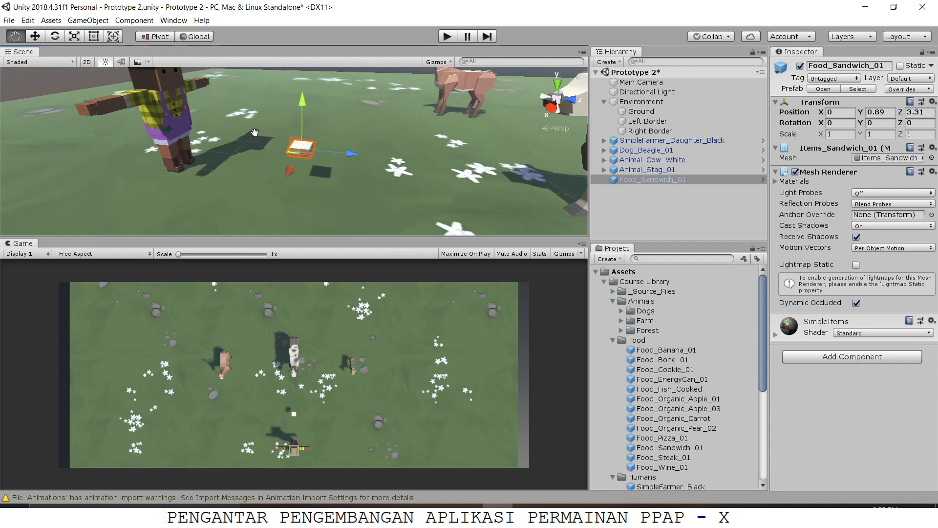
pyautogui.keyDown('alt'); pyautogui.moveTo(256, 127); pyautogui.dragTo(349, 145); pyautogui.keyUp('alt')
pyautogui.moveTo(349, 146)
pyautogui.mouseDown(button='middle')
pyautogui.moveTo(279, 139)
pyautogui.moveTo(320, 161)
pyautogui.moveTo(341, 150)
pyautogui.mouseUp(button='middle')
pyautogui.keyDown('alt'); pyautogui.moveTo(341, 150); pyautogui.dragTo(371, 227); pyautogui.keyUp('alt')
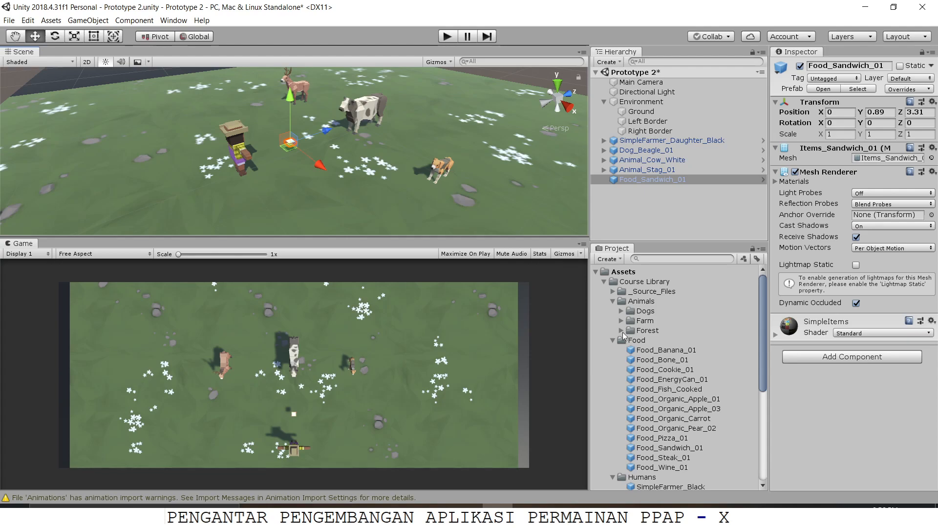
# Step: Collapse the Animals, Food, Humans and Materials folders of the Course Library
pyautogui.click(613, 303)
pyautogui.click(613, 311)
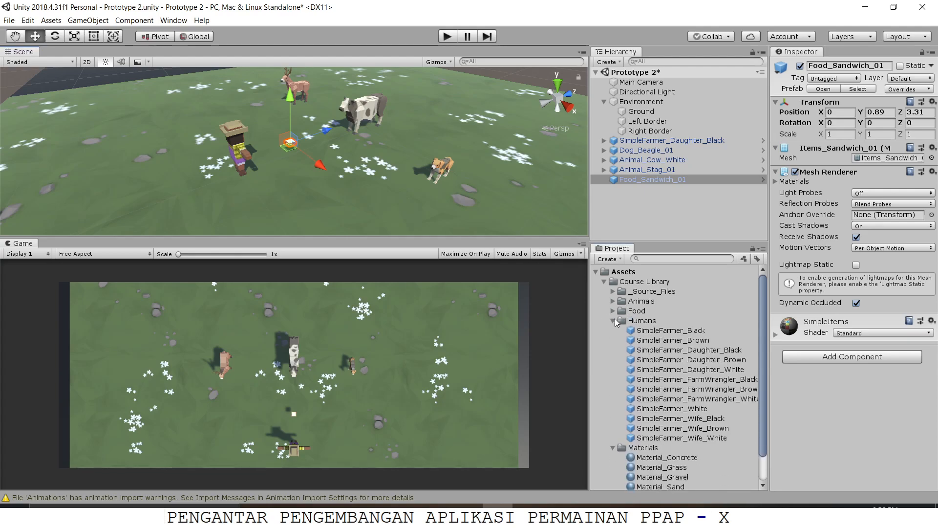
pyautogui.click(613, 322)
pyautogui.click(613, 331)
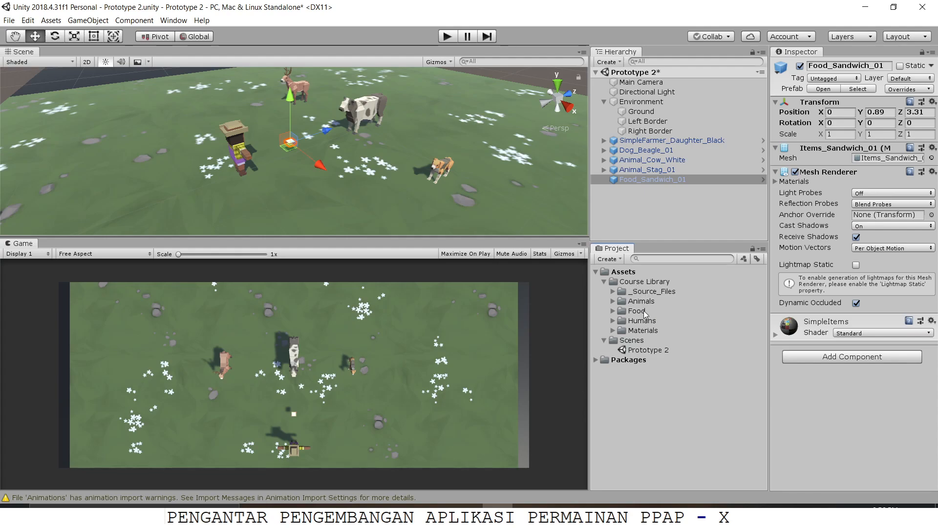
# Step: Create a new folder named Scripts directly inside the Assets folder
pyautogui.click(627, 272)
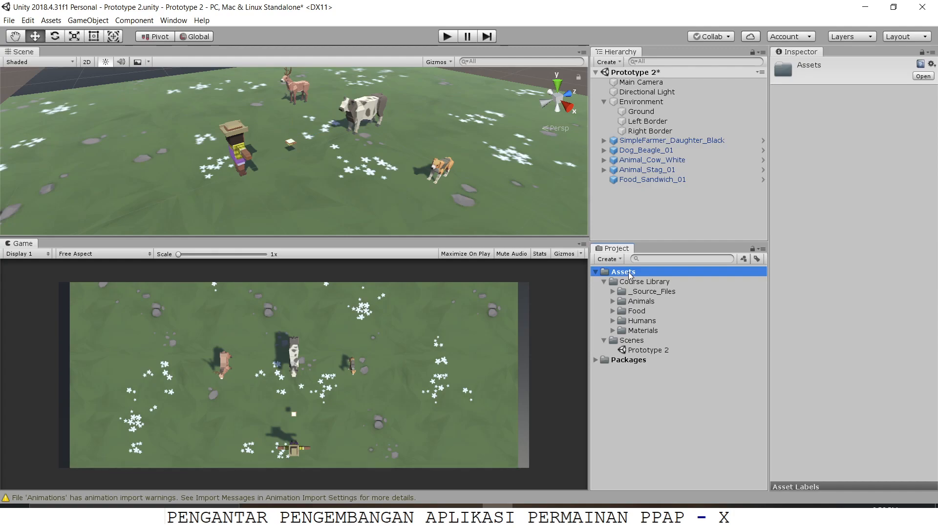
pyautogui.rightClick(621, 275)
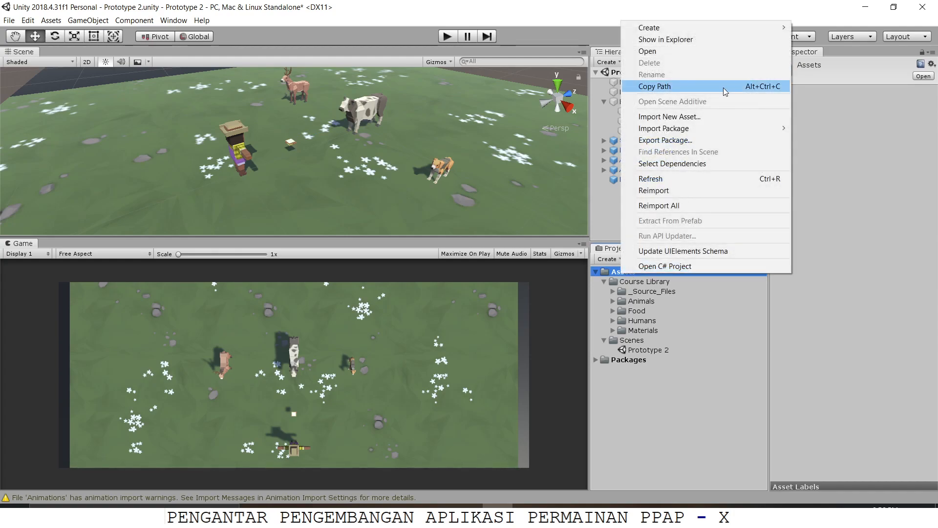
pyautogui.moveTo(746, 27)
pyautogui.click(817, 28)
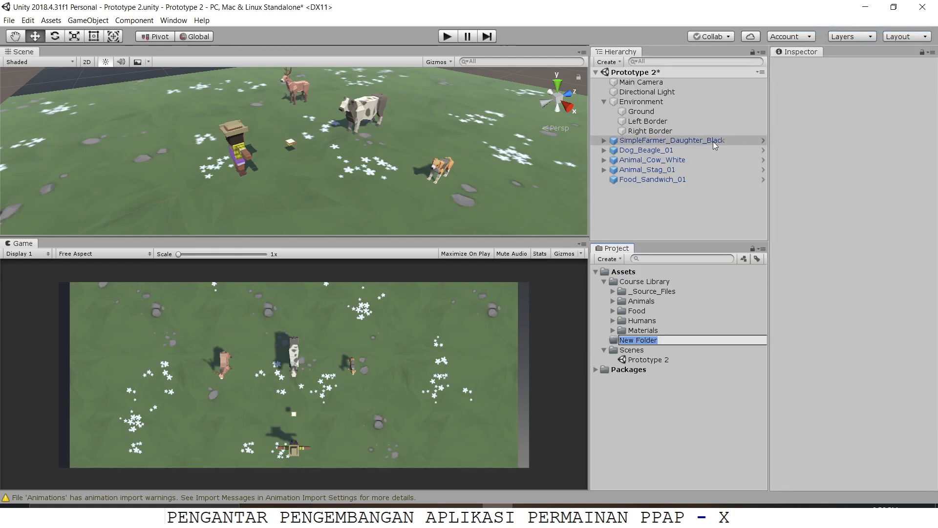
pyautogui.write('Scripts')
pyautogui.press('Return')
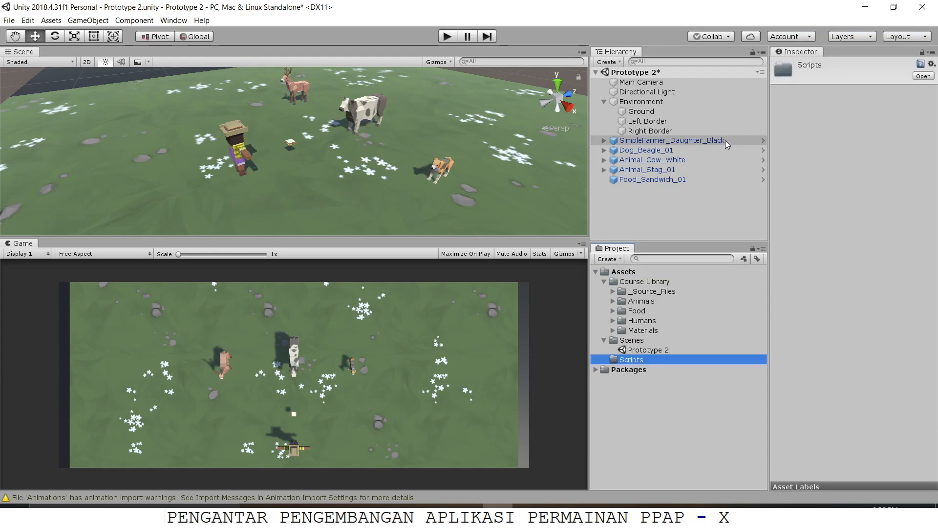
# Step: Create a C# script named PlayerController inside the Scripts folder
pyautogui.rightClick(647, 360)
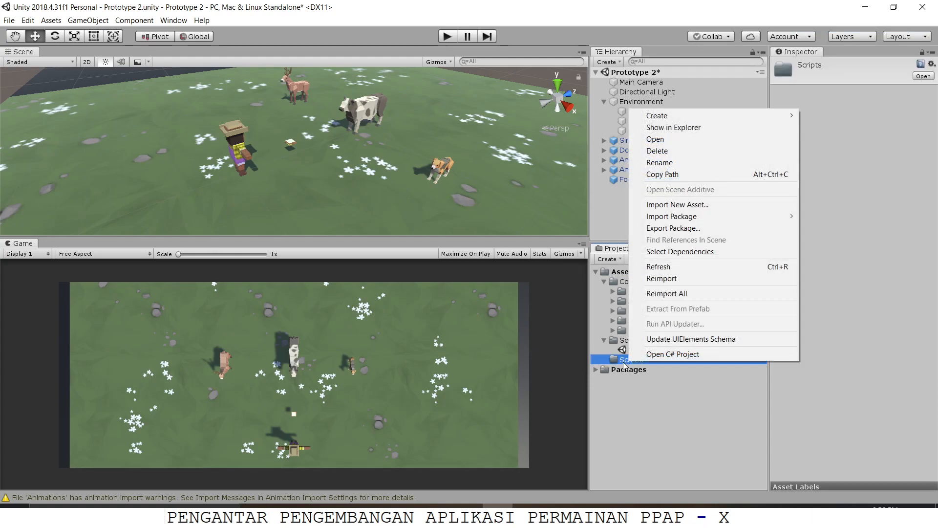
pyautogui.moveTo(755, 116)
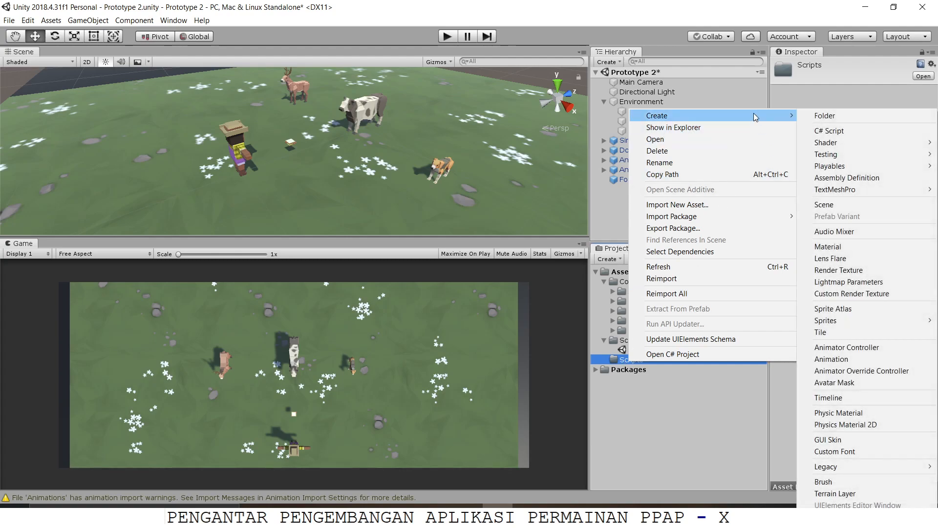
pyautogui.click(830, 131)
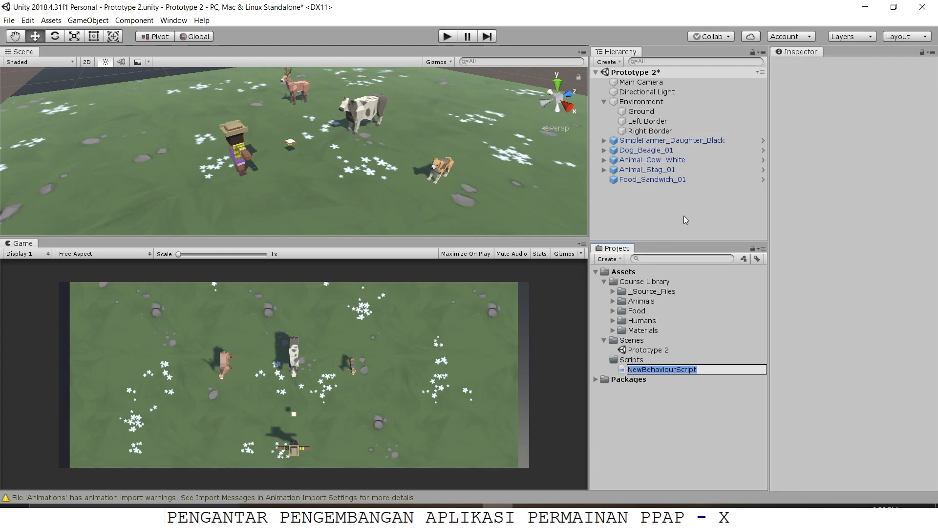
pyautogui.write('PlayerController')
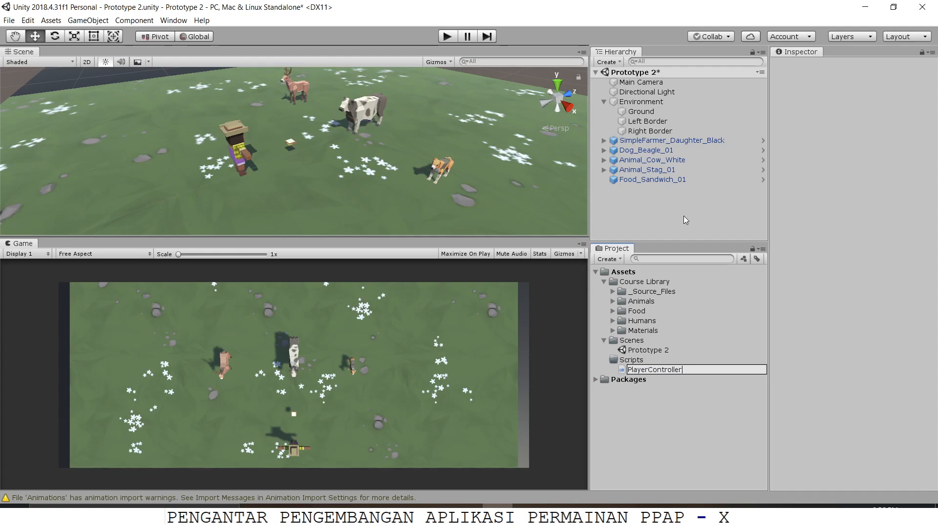
pyautogui.press('Return')
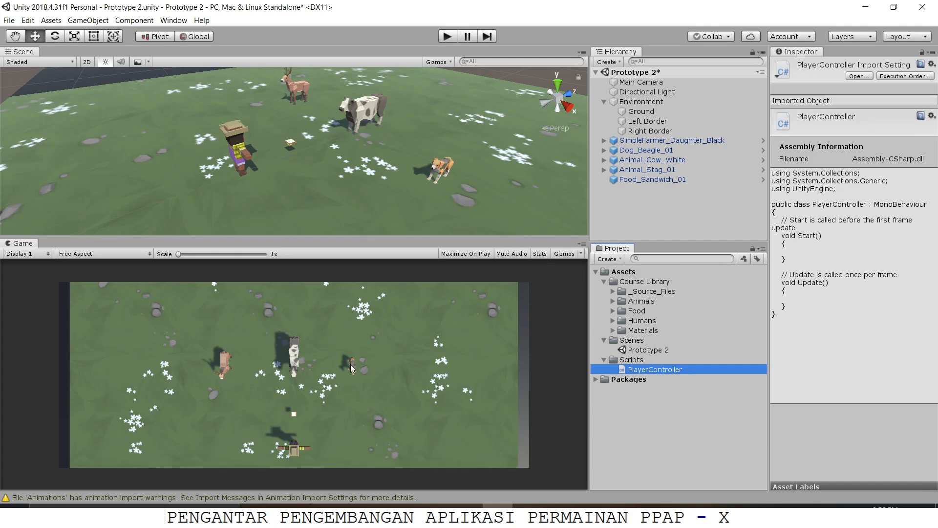
# Step: Rename the SimpleFarmer_Daughter_Black object as Player and attach the PlayerController script to it
pyautogui.click(649, 142)
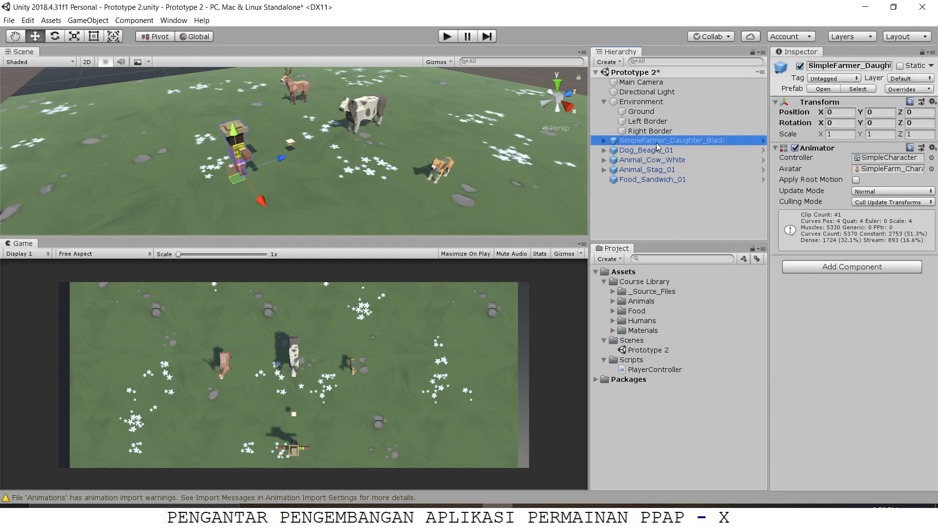
pyautogui.click(668, 143)
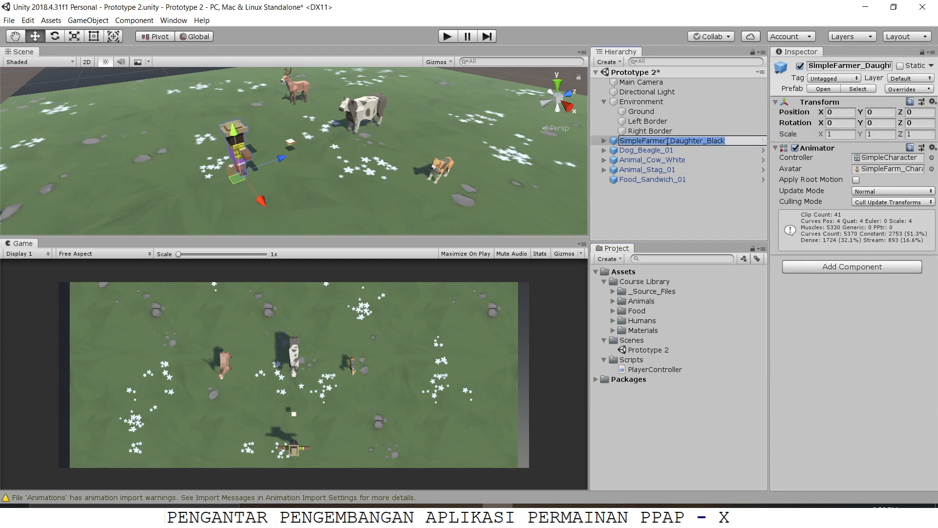
pyautogui.write('Play')
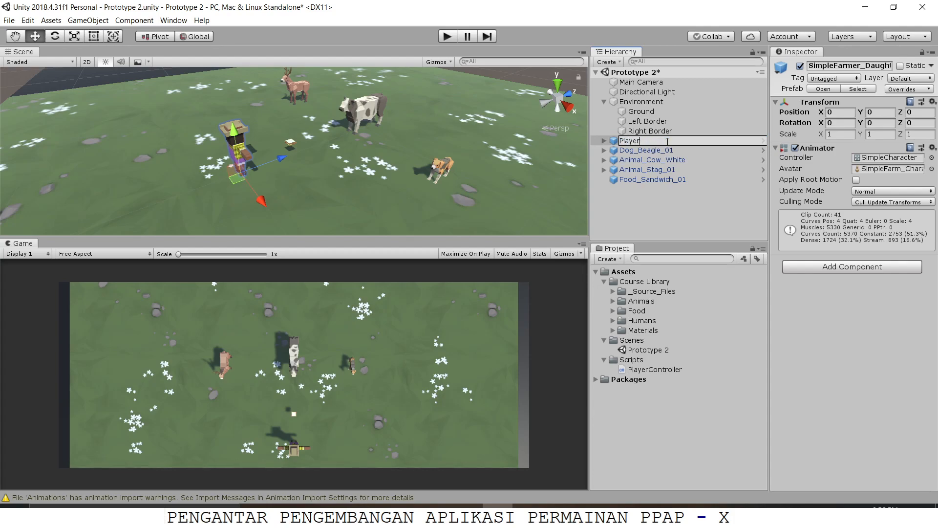
pyautogui.write('er')
pyautogui.press('Return')
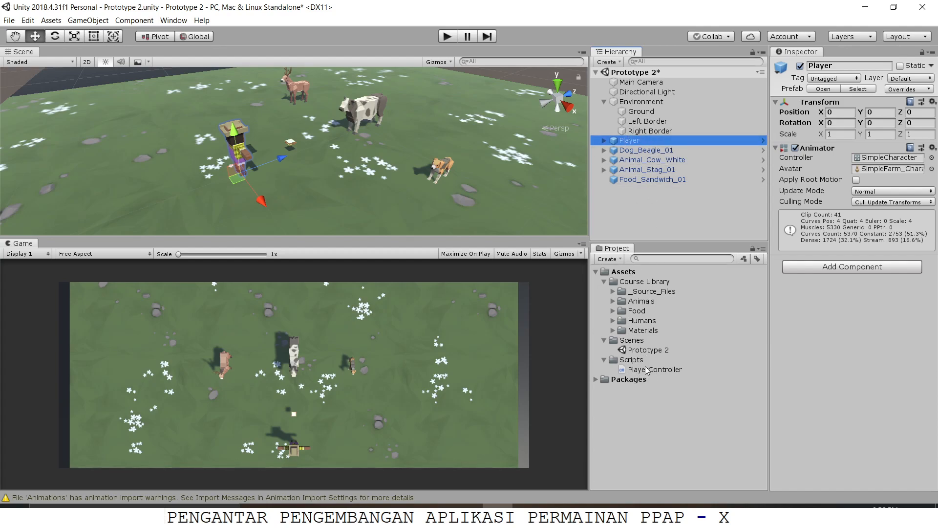
pyautogui.moveTo(646, 370); pyautogui.dragTo(852, 319)
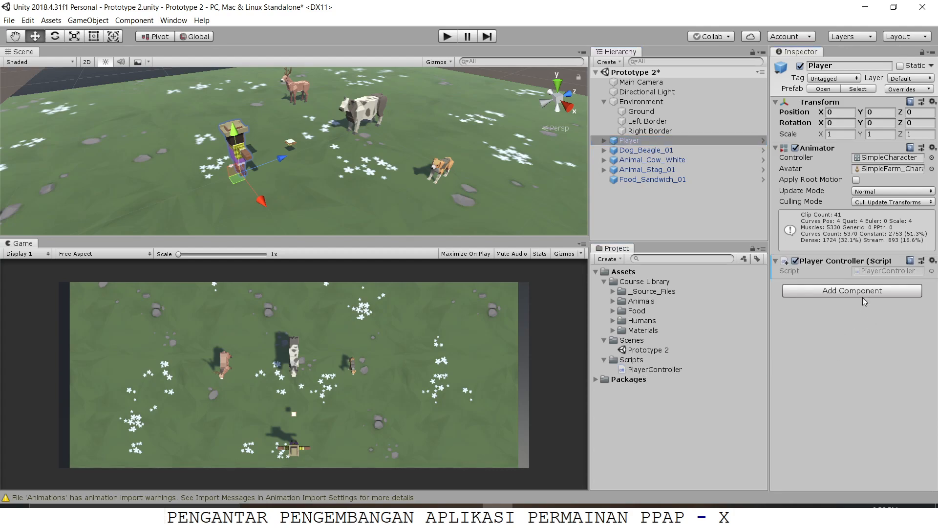
# Step: Open the PlayerController script in Visual Studio and delete the Start method with its comment, leaving an indented empty line
pyautogui.doubleClick(655, 369)
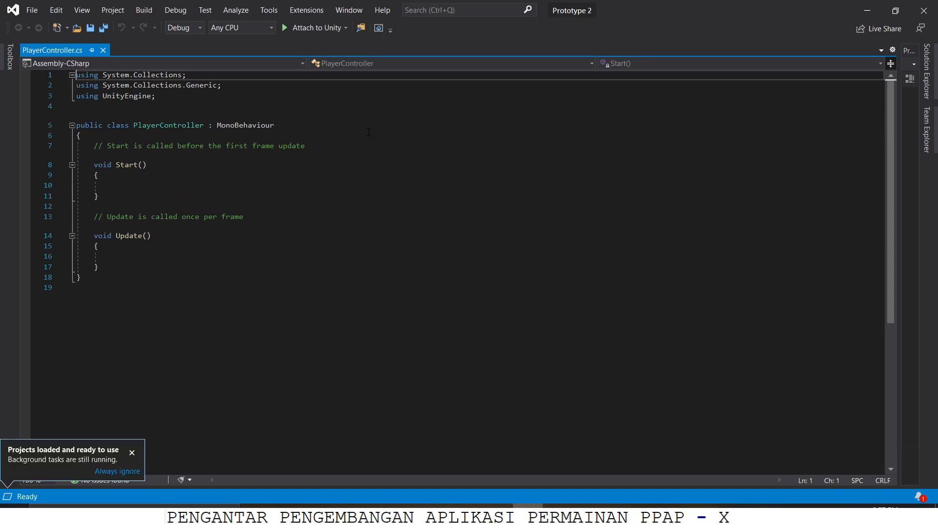
pyautogui.moveTo(126, 192); pyautogui.dragTo(79, 147)
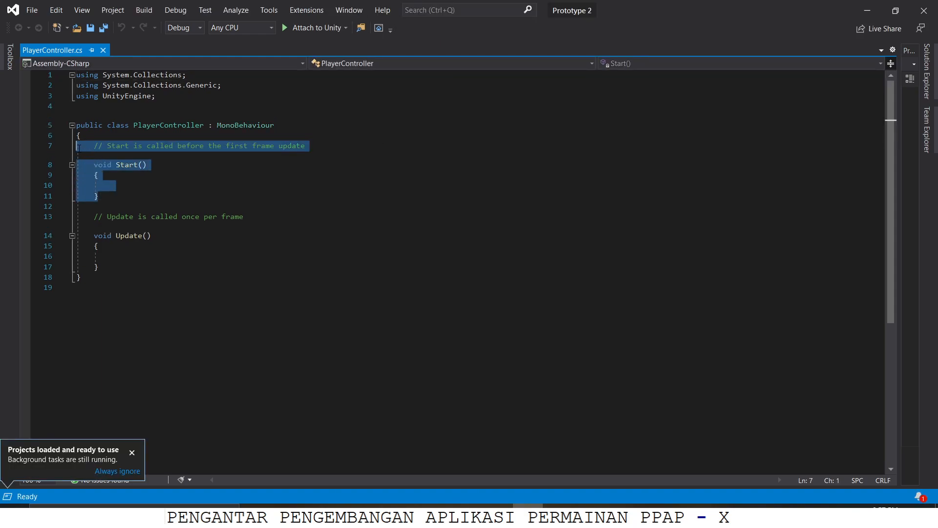
pyautogui.press('Delete')
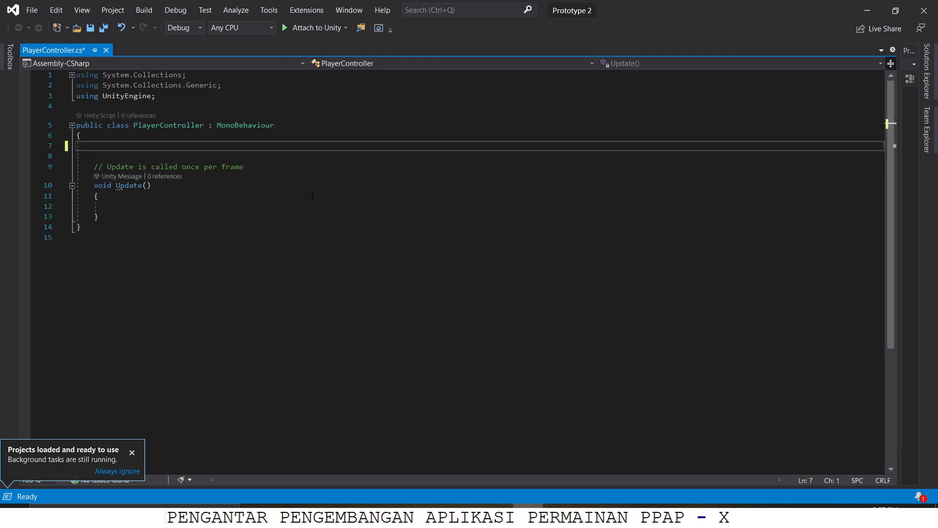
pyautogui.press('Tab')
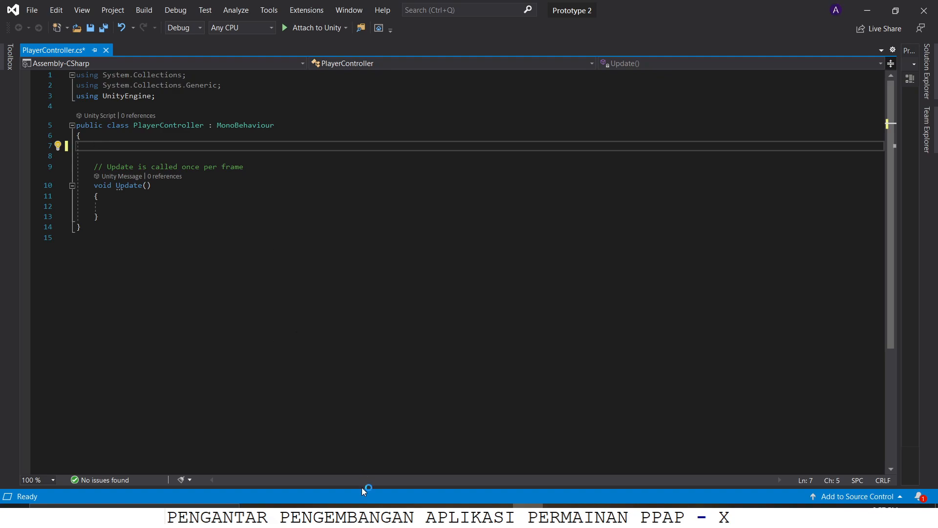
# Step: Consult the horizontal input code of Step 3 in the Lesson Plan 2.1 PDF in Adobe Acrobat, and return to Visual Studio
pyautogui.moveTo(376, 518)
pyautogui.click(313, 464)
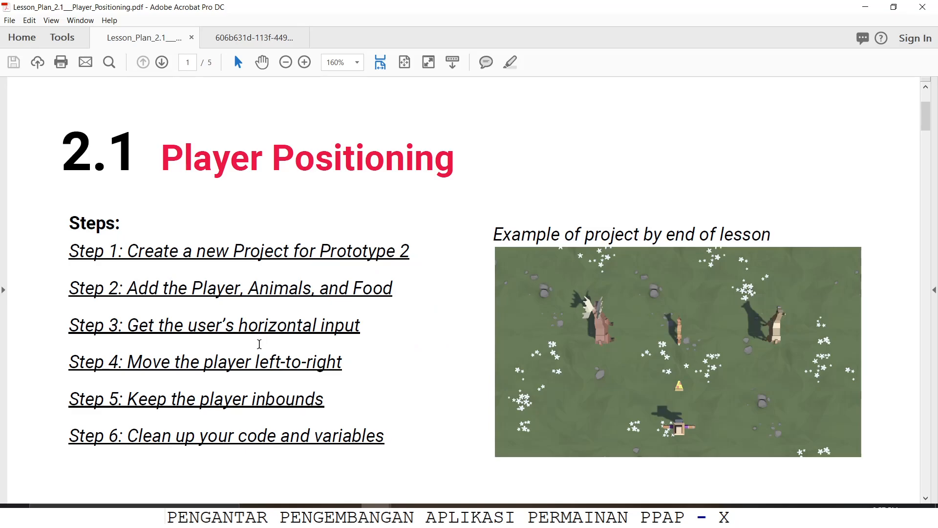
pyautogui.scroll(-15, 215, 345)
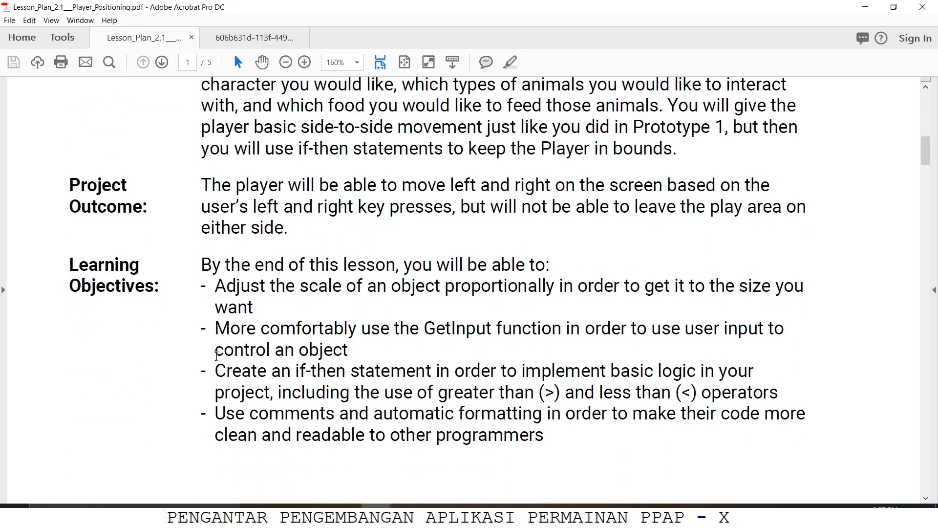
pyautogui.scroll(-18, 222, 373)
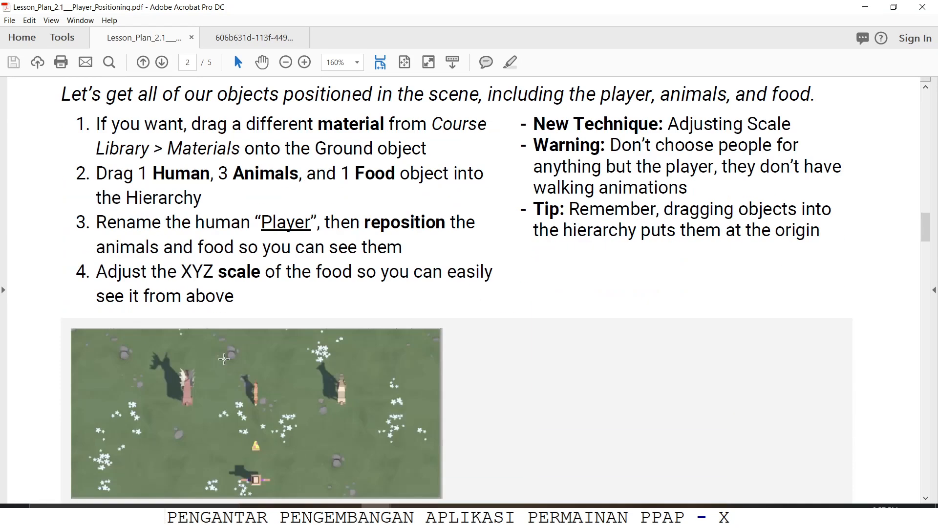
pyautogui.scroll(-6, 224, 364)
pyautogui.scroll(-7, 224, 355)
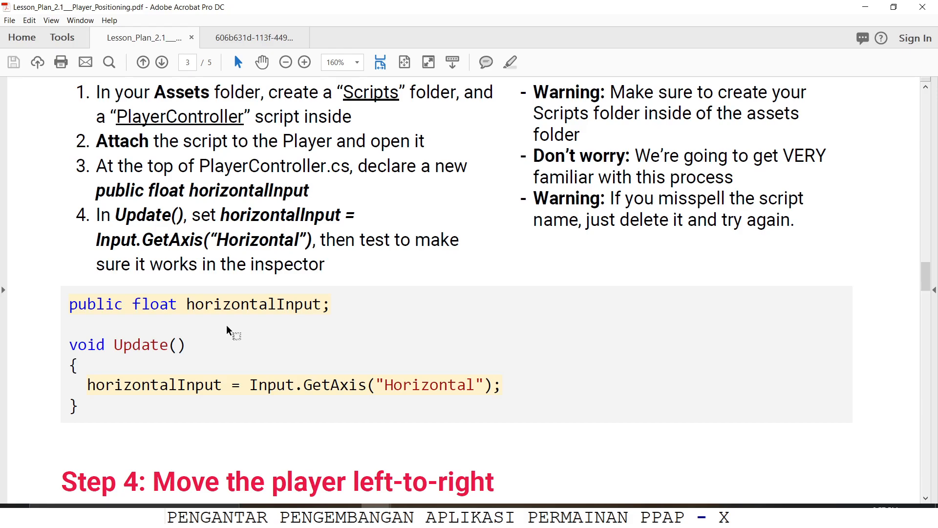
pyautogui.hotkey('alt', 'Tab')
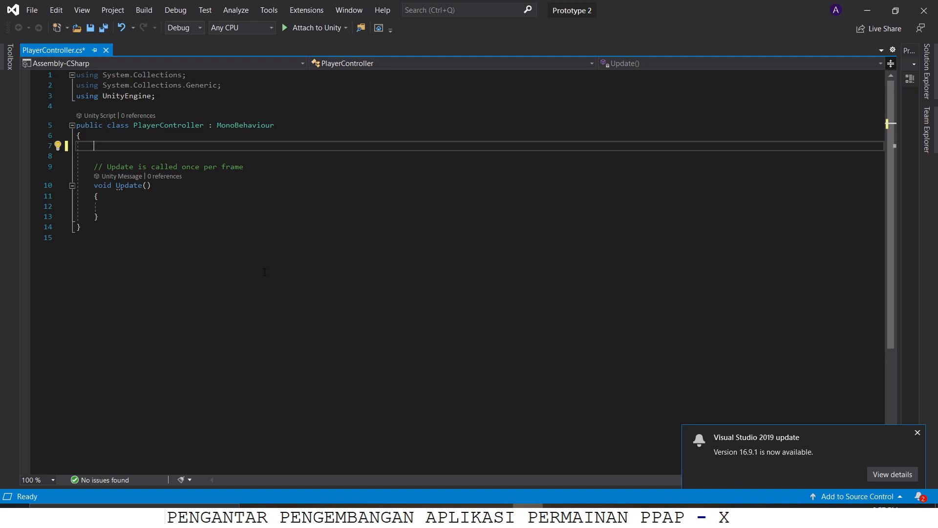
# Step: Declare a public float variable named horizontalInput at the top of the PlayerController class
pyautogui.write('public f')
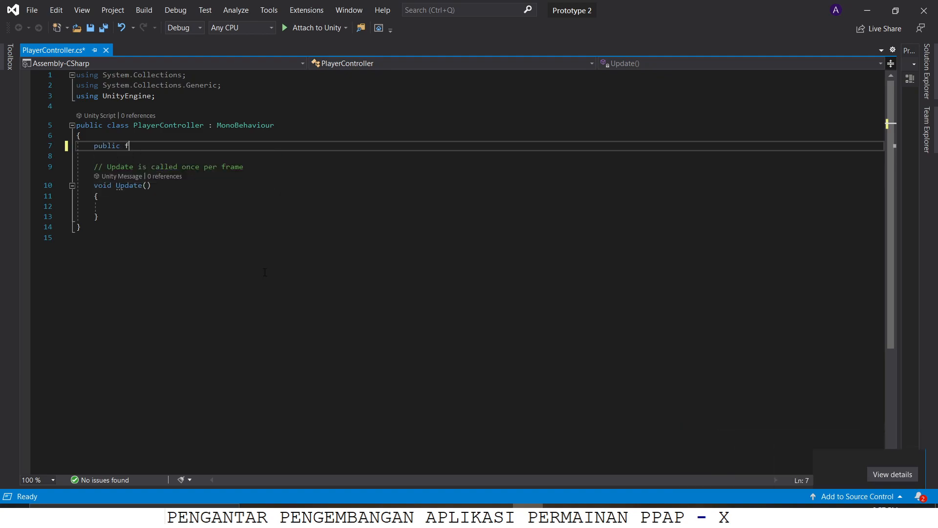
pyautogui.write('loat horizontal')
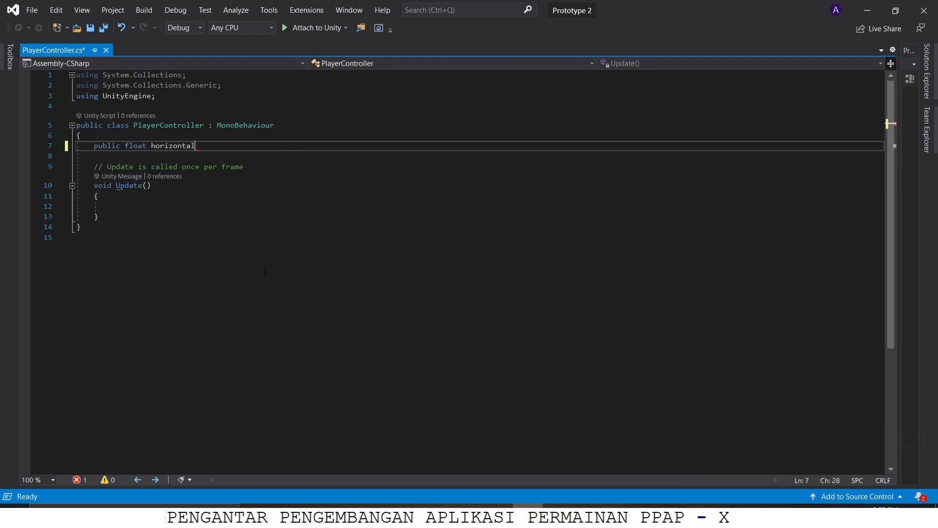
pyautogui.write('Input;')
# Step: In the Update method, assign Input.GetAxis("Horizontal") to horizontalInput and start a new line below the statement
pyautogui.press('Down')
pyautogui.press('Down')
pyautogui.press('Down')
pyautogui.press('Down')
pyautogui.press('Down')
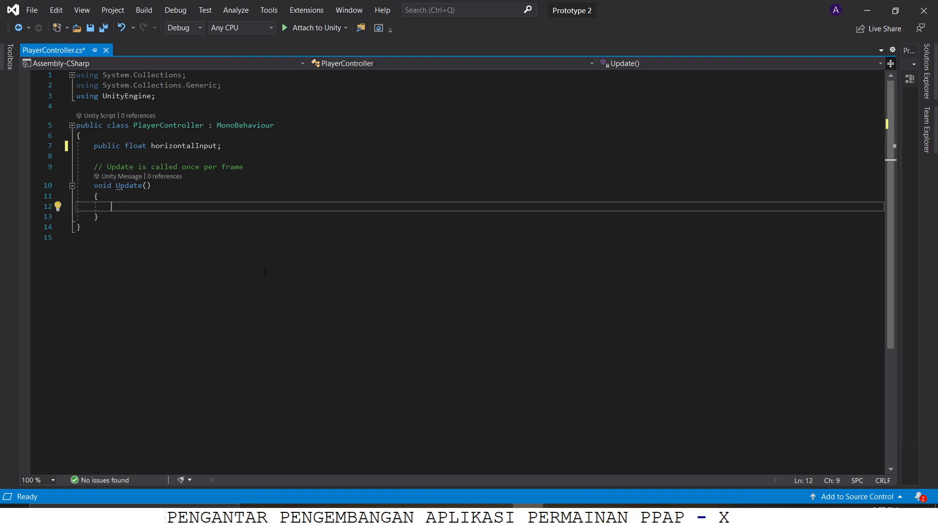
pyautogui.write('hori')
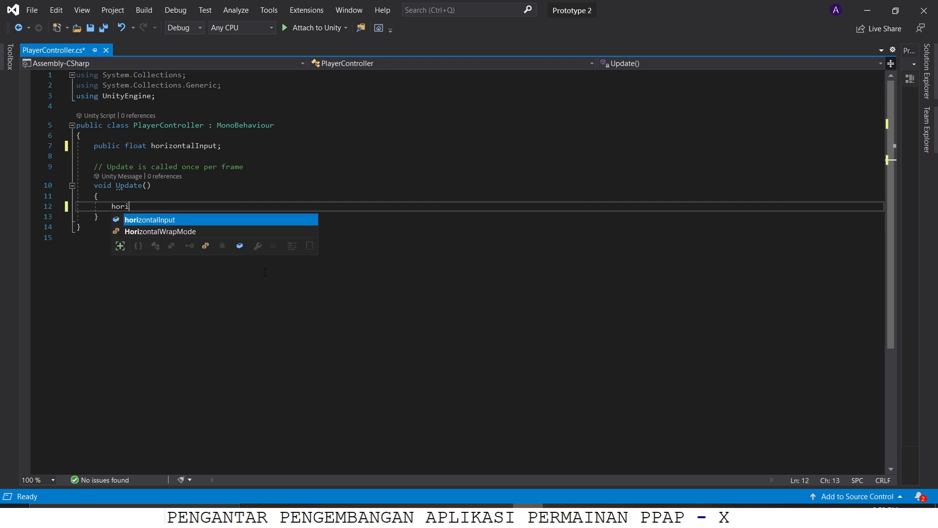
pyautogui.write('zontalInput = I')
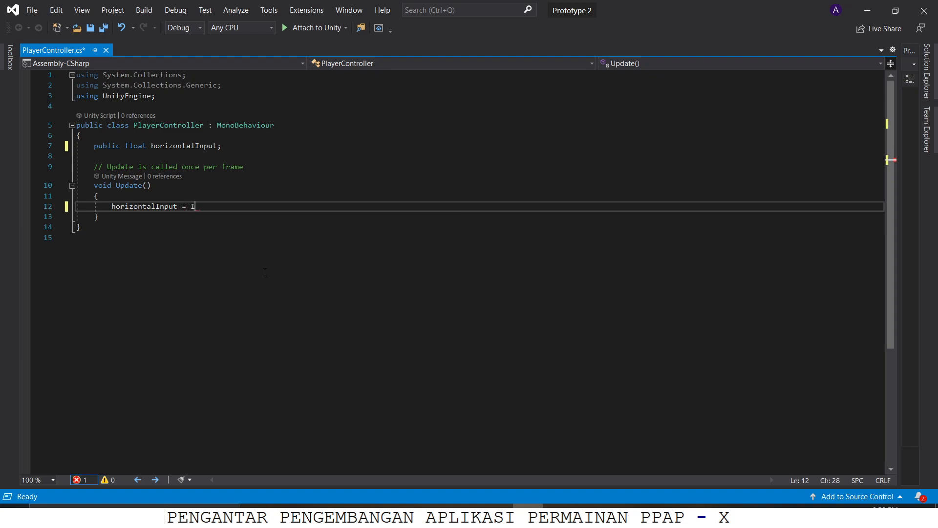
pyautogui.write('nput.getAxis(H')
pyautogui.write('orio')
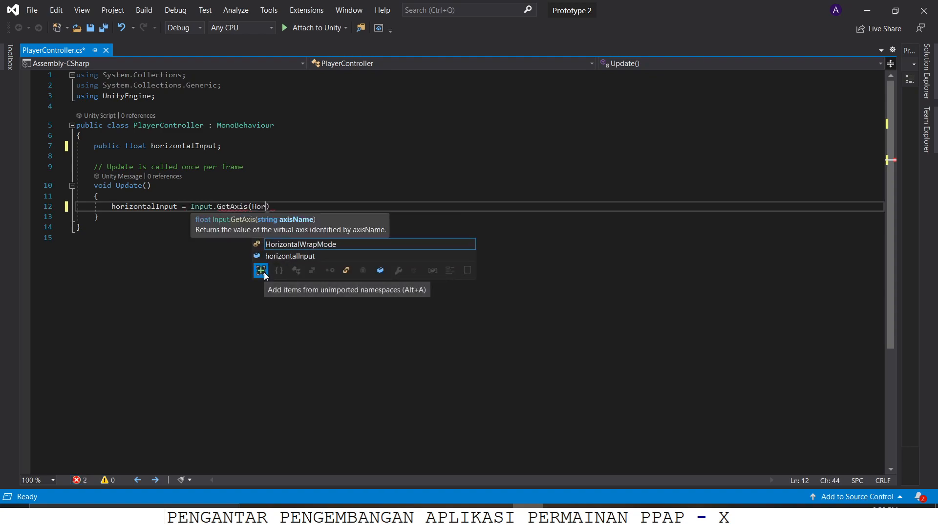
pyautogui.press('BackSpace')
pyautogui.press('BackSpace')
pyautogui.press('BackSpace')
pyautogui.press('BackSpace')
pyautogui.press('BackSpace')
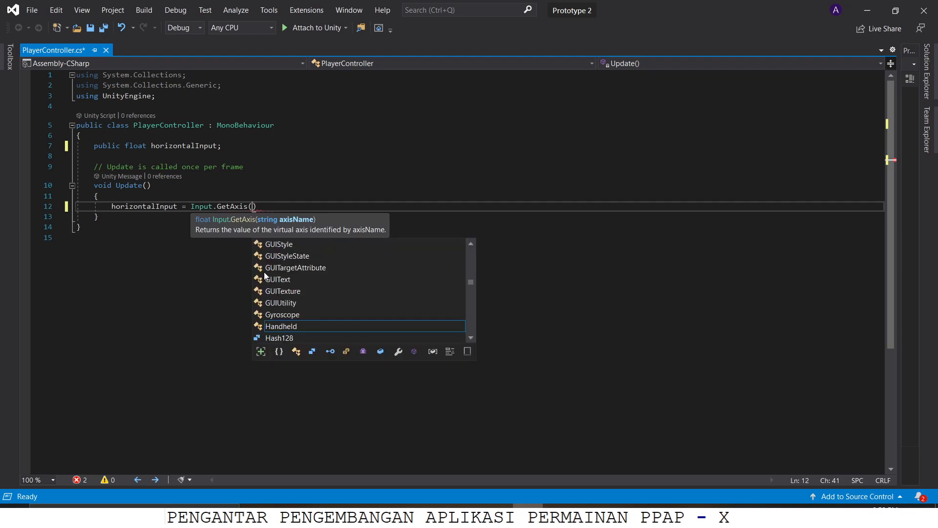
pyautogui.write('"Horizontal')
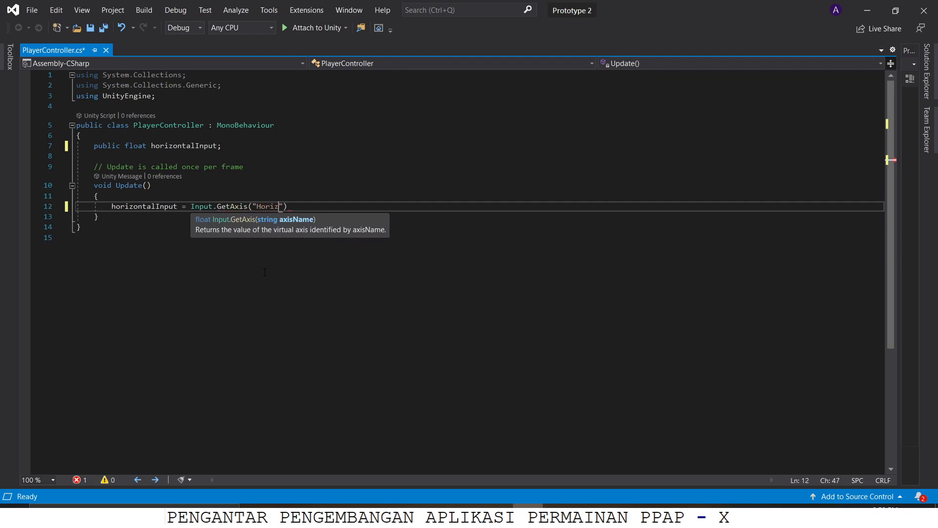
pyautogui.write('");')
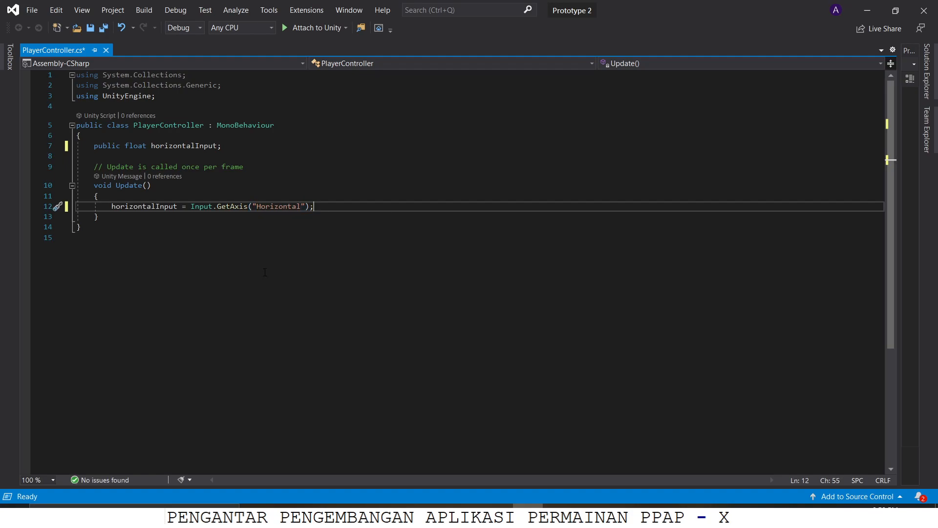
pyautogui.press('Return')
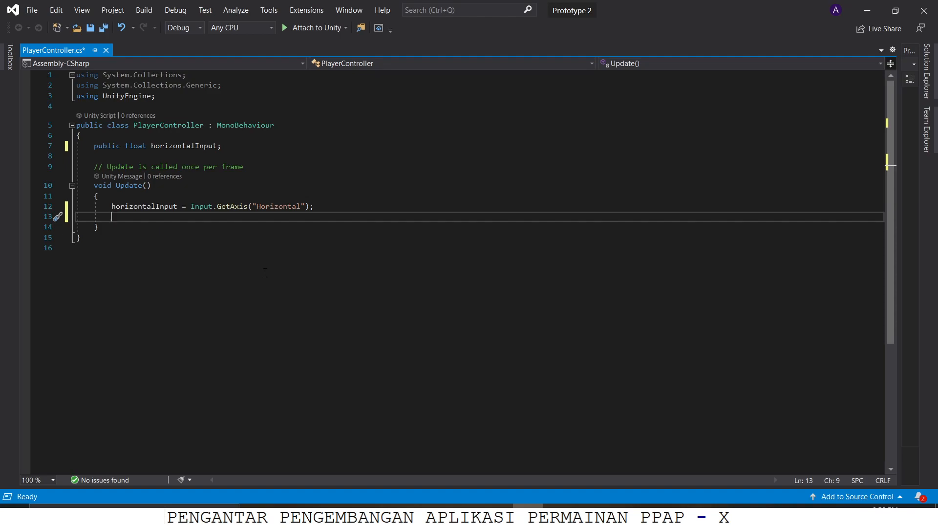
# Step: Consult the left-to-right movement code of Step 4 in the Lesson Plan 2.1 PDF in Adobe Acrobat, and return to Visual Studio
pyautogui.press('Tab')
pyautogui.press('alt')
pyautogui.press('Left')
pyautogui.press('Left')
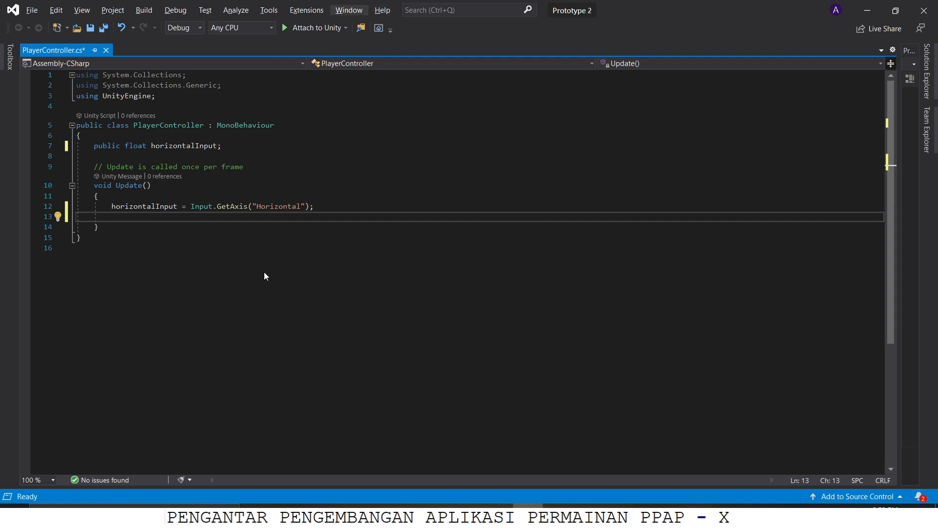
pyautogui.moveTo(107, 218); pyautogui.dragTo(118, 218)
pyautogui.hotkey('alt', 'Tab')
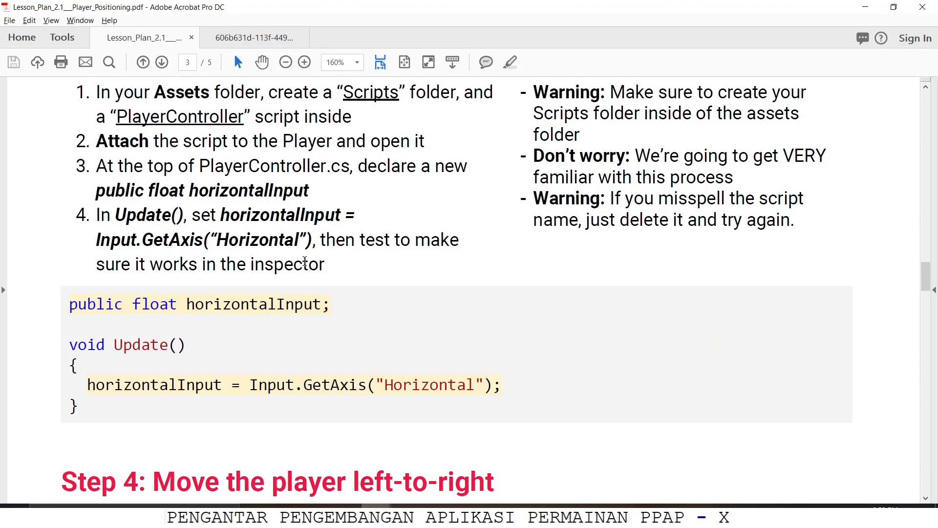
pyautogui.scroll(-6, 306, 261)
pyautogui.scroll(-1, 307, 256)
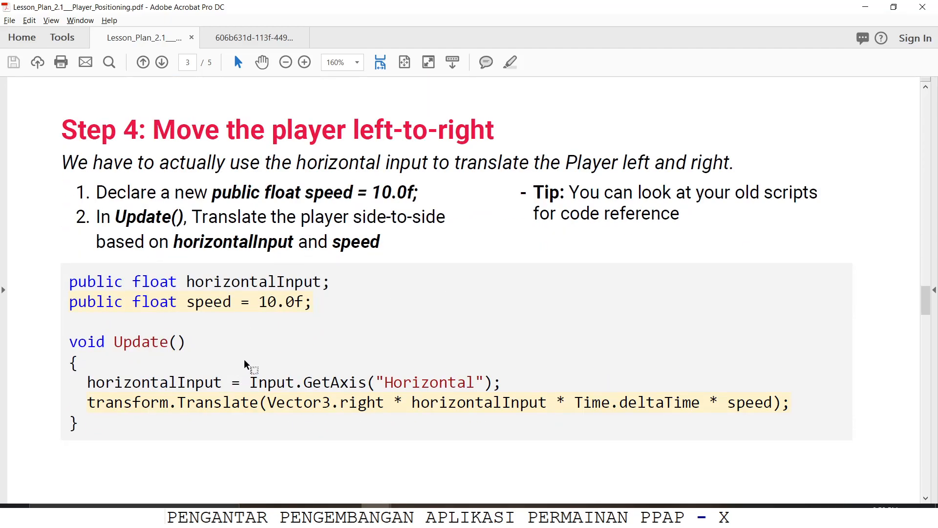
pyautogui.hotkey('alt', 'Tab')
# Step: Begin a transform.Translate call below the GetAxis statement, with new Vector3 as its argument
pyautogui.press('Return')
pyautogui.write('tra')
pyautogui.press('Tab')
pyautogui.write('.tran')
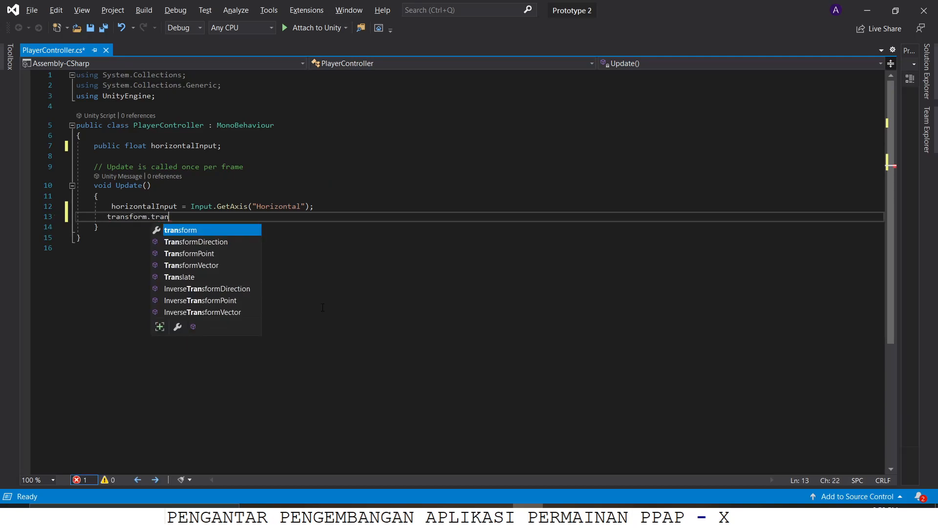
pyautogui.write('sla')
pyautogui.press('Tab')
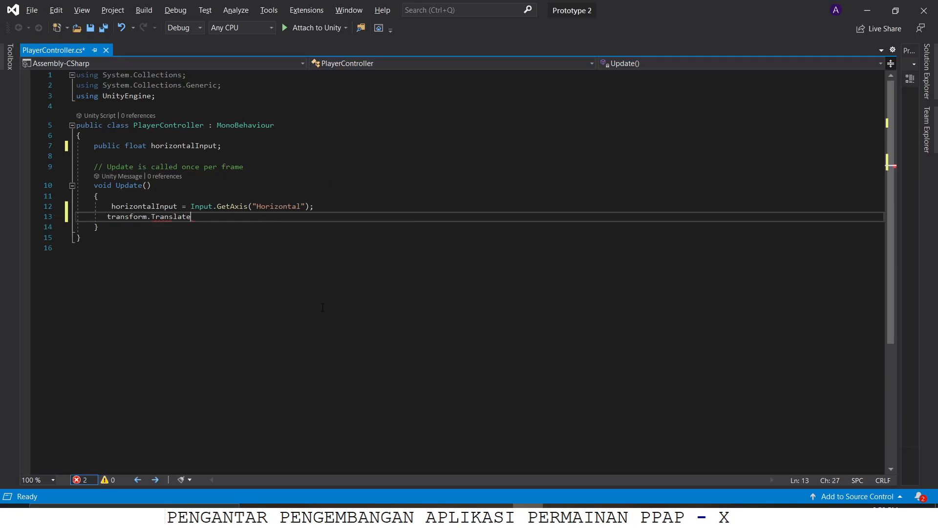
pyautogui.write('(')
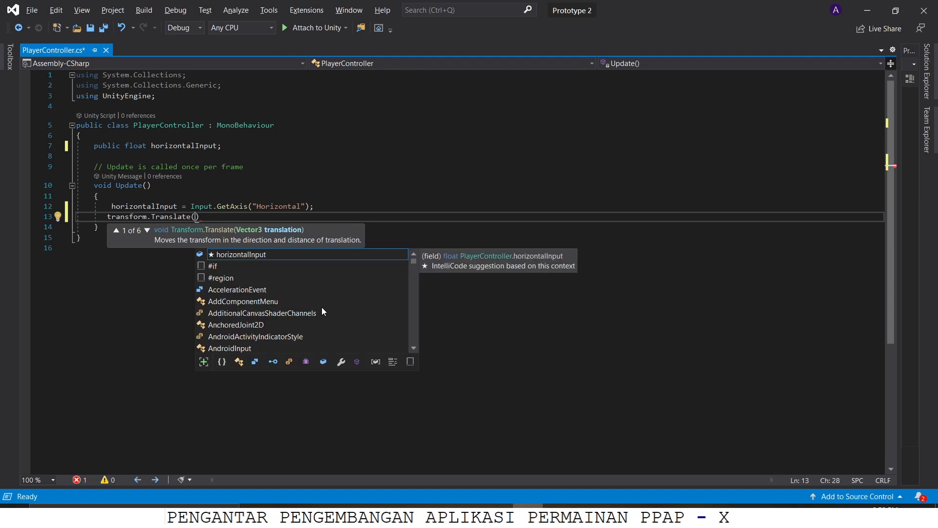
pyautogui.write('new vec')
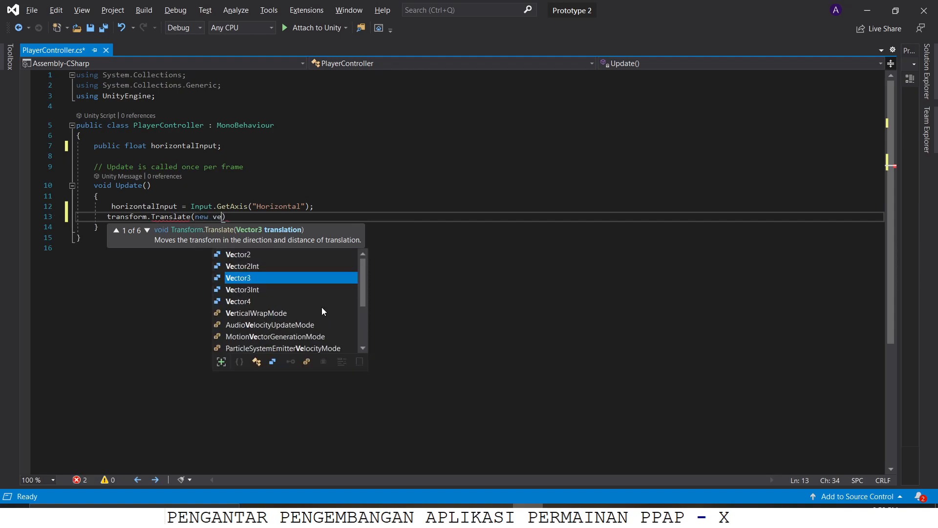
pyautogui.press('Tab')
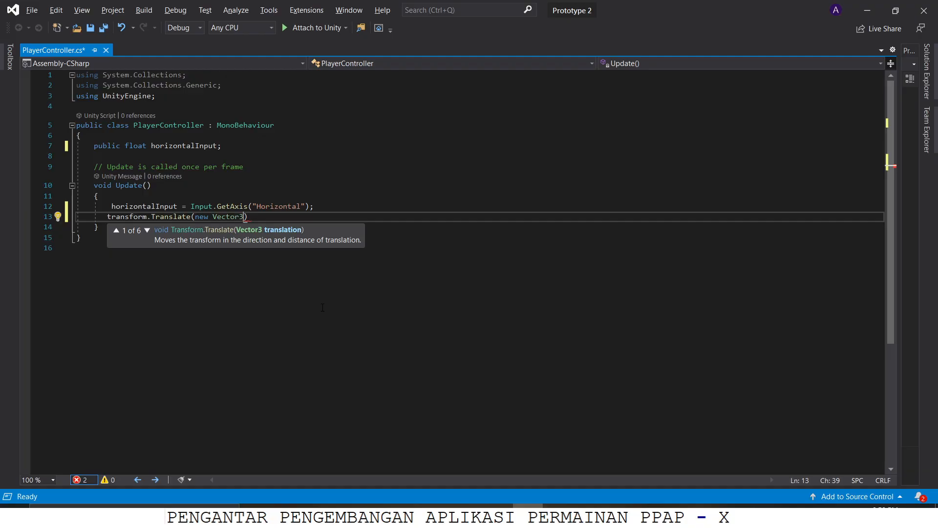
# Step: Check the lesson plan's Translate code and replace new Vector3 in the call with Vector3.right
pyautogui.hotkey('alt', 'Tab')
pyautogui.hotkey('alt', 'Tab')
pyautogui.hotkey('ctrl', 'shift', 'Left')
pyautogui.hotkey('ctrl', 'shift', 'Left')
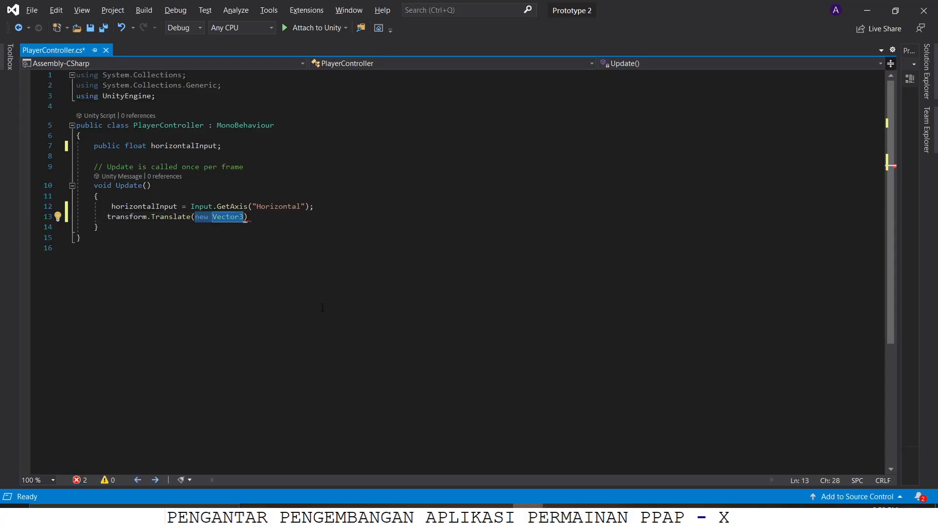
pyautogui.write('vec')
pyautogui.press('Tab')
pyautogui.write('.ri')
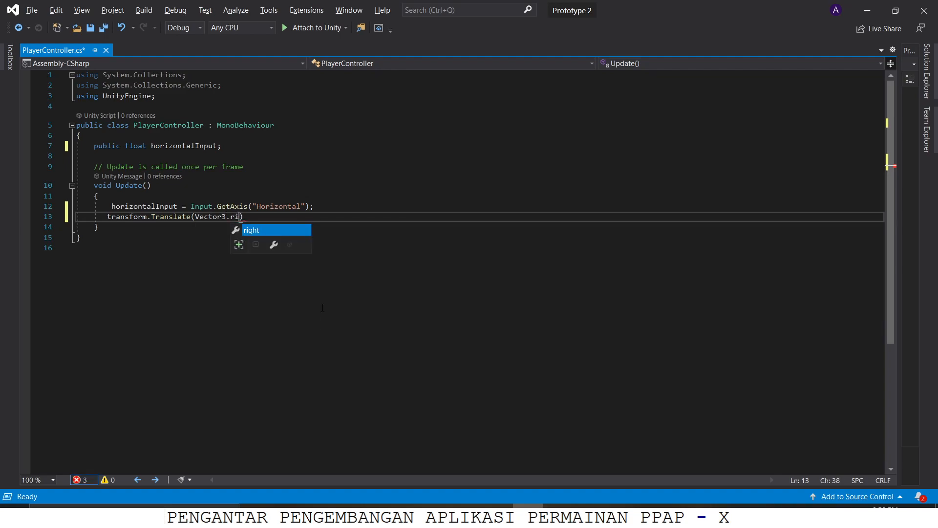
pyautogui.press('Tab')
pyautogui.write(',')
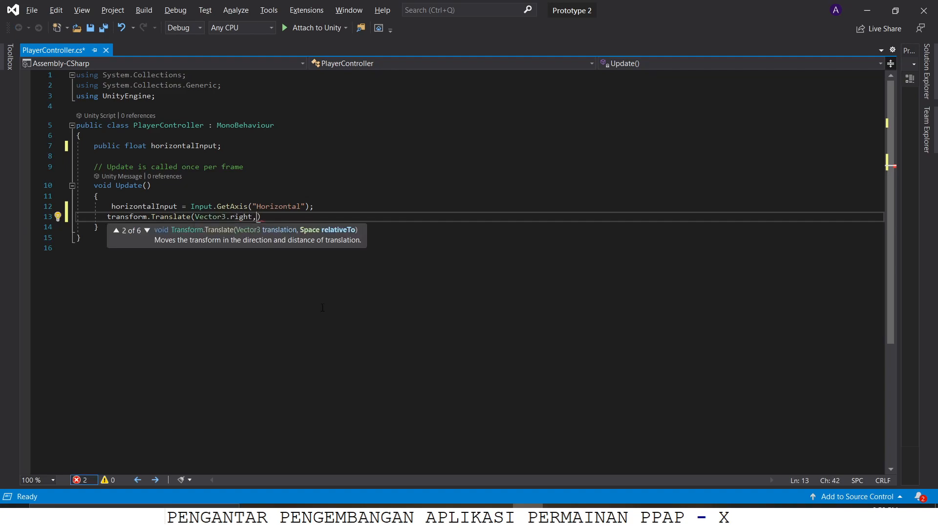
pyautogui.press('BackSpace')
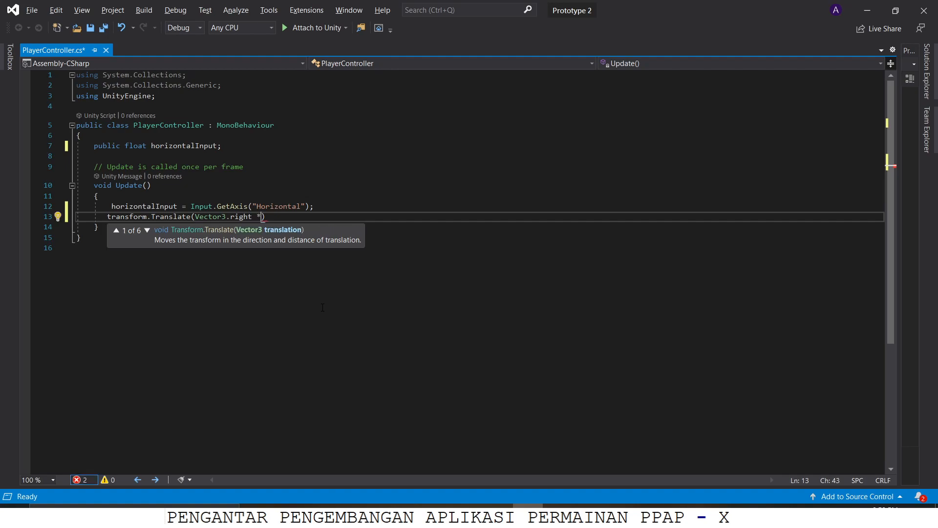
# Step: Complete the Translate call by multiplying Vector3.right by horizontalInput, Time.deltaTime and speed, and end the statement with a semicolon
pyautogui.write('horizontalInput')
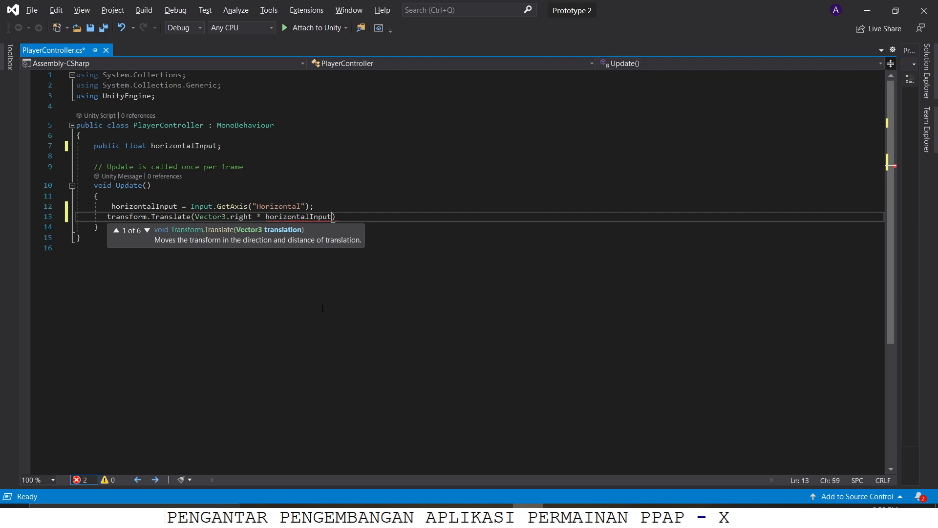
pyautogui.write(' * time')
pyautogui.press('Tab')
pyautogui.write('.de')
pyautogui.press('Tab')
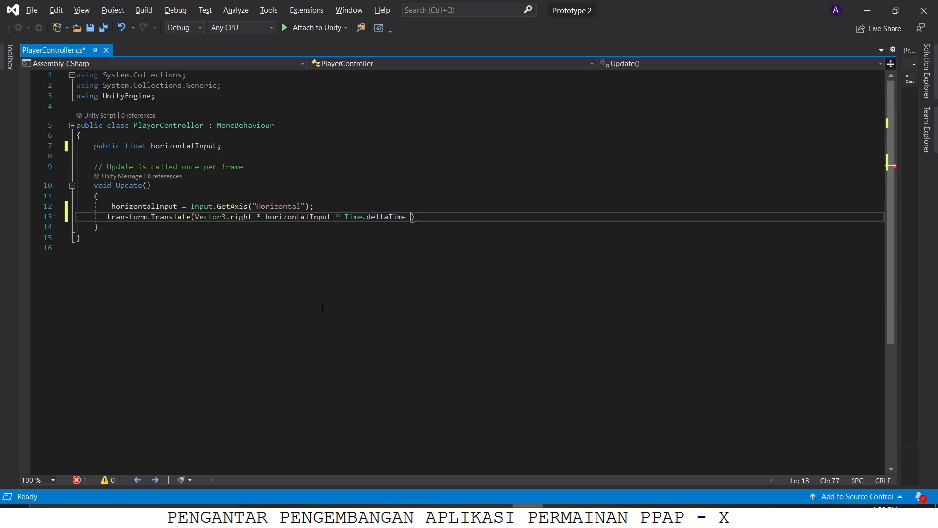
pyautogui.write('*')
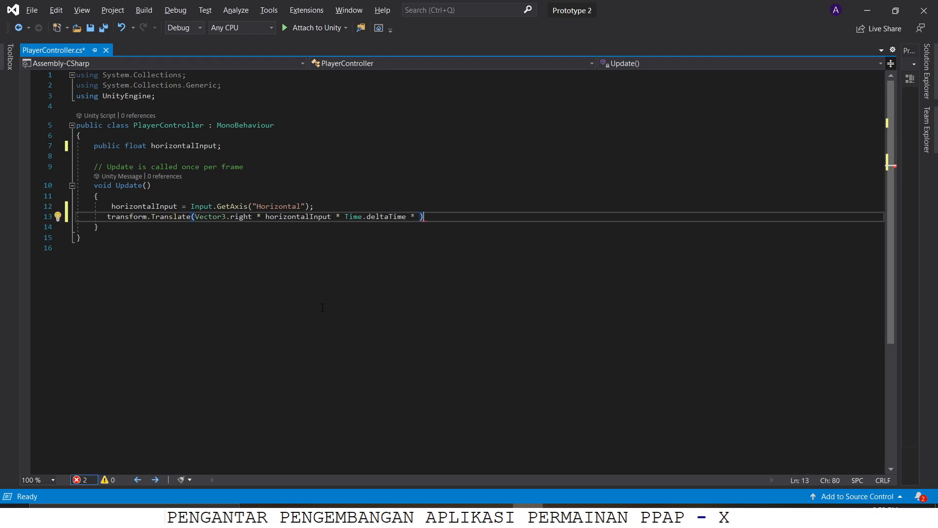
pyautogui.press('End')
pyautogui.write(';')
pyautogui.press('Left')
pyautogui.press('Left')
pyautogui.write('speed')
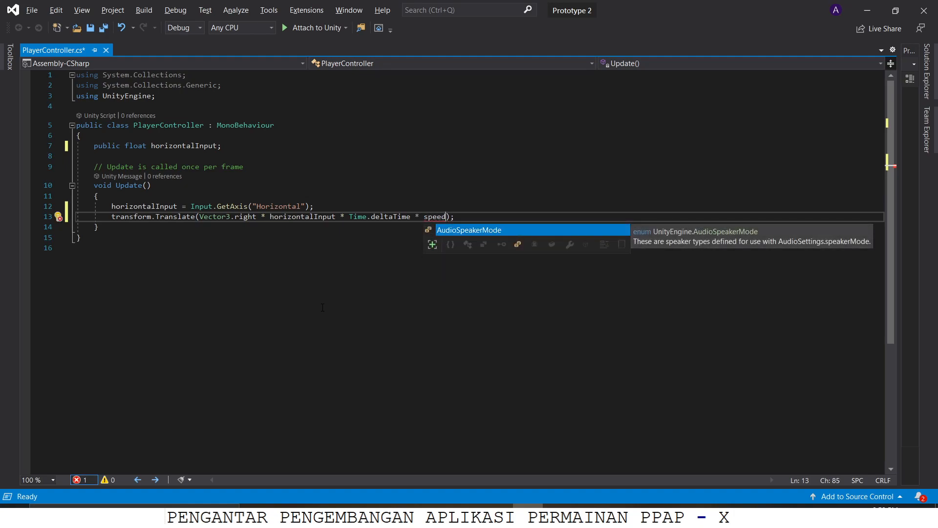
# Step: Declare public float speed = 10f below the horizontalInput variable and save the PlayerController script
pyautogui.click(158, 156)
pyautogui.write('publi')
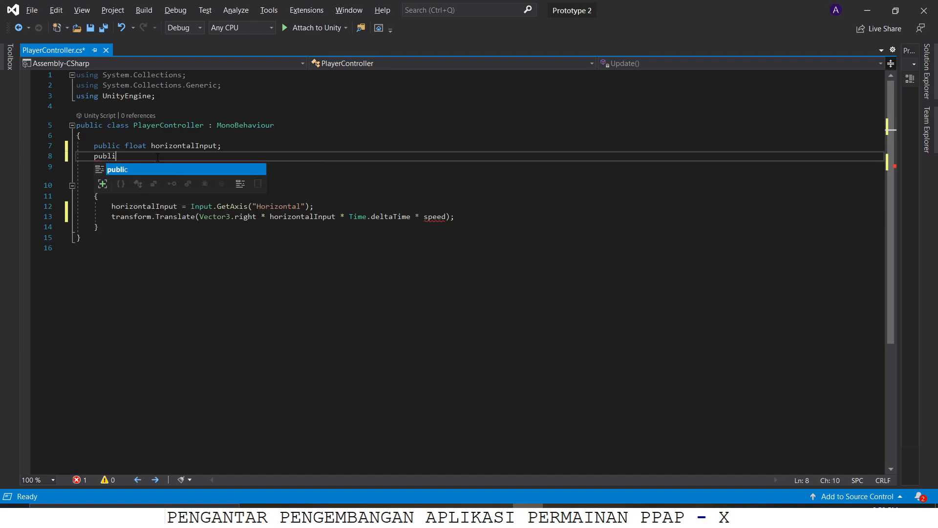
pyautogui.write('c float speed')
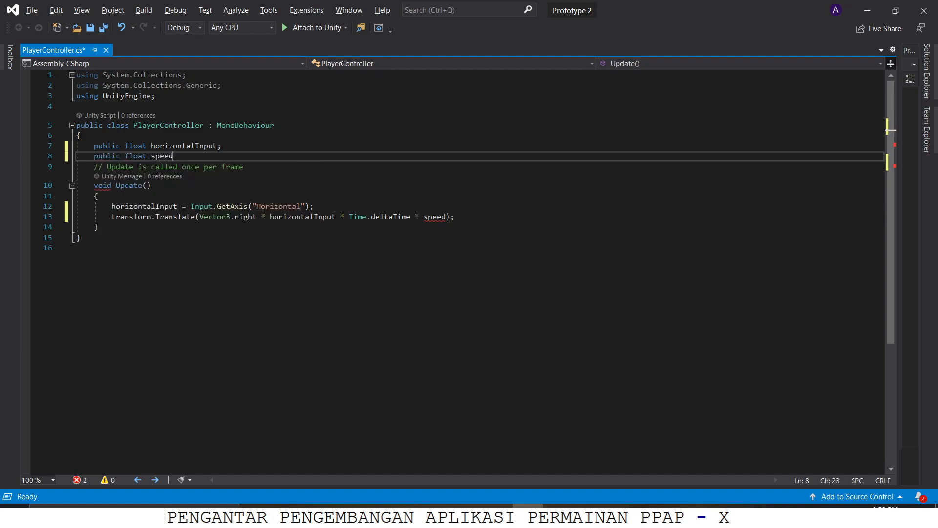
pyautogui.write(' = ')
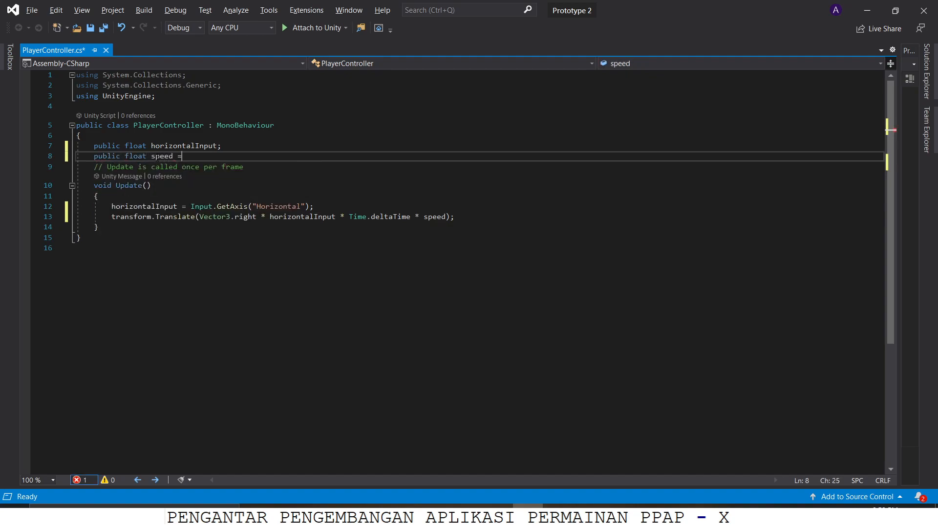
pyautogui.write('10f;')
pyautogui.hotkey('ctrl', 's')
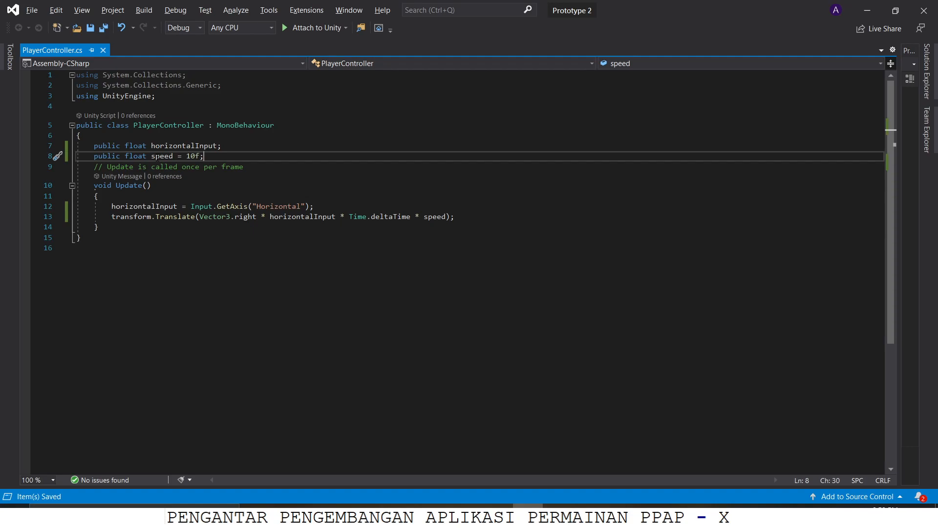
# Step: Switch to Unity, run the game in Play mode and test moving the player left and right
pyautogui.hotkey('alt', 'Tab')
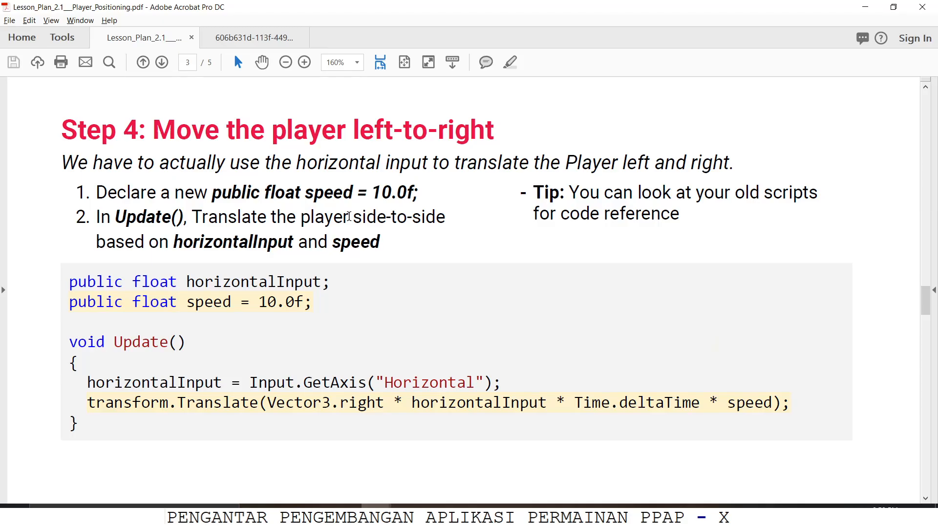
pyautogui.hotkey('alt', 'Tab')
pyautogui.press('Tab')
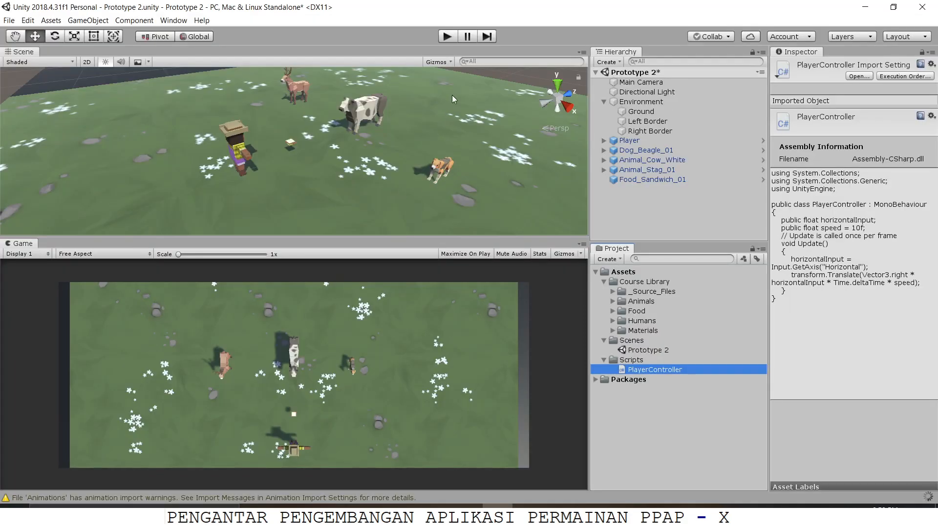
pyautogui.click(448, 36)
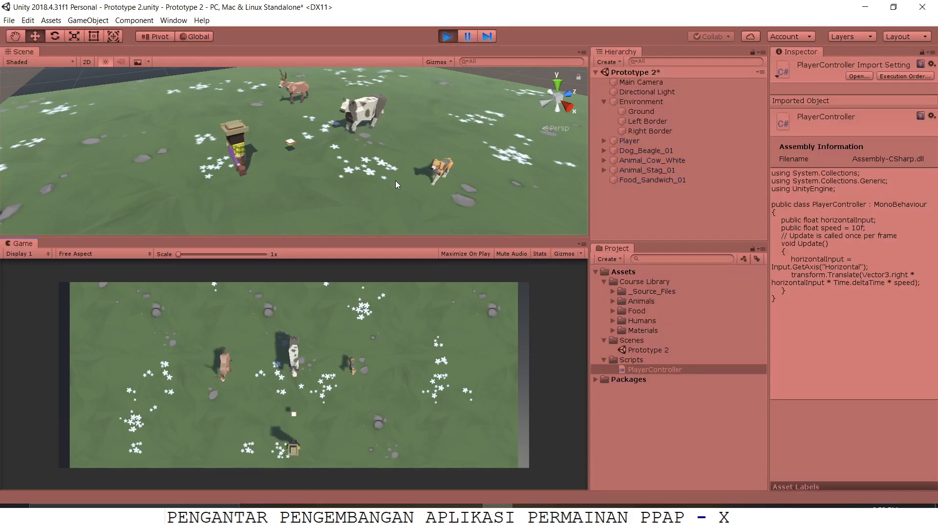
pyautogui.press('Left')
pyautogui.press('Right')
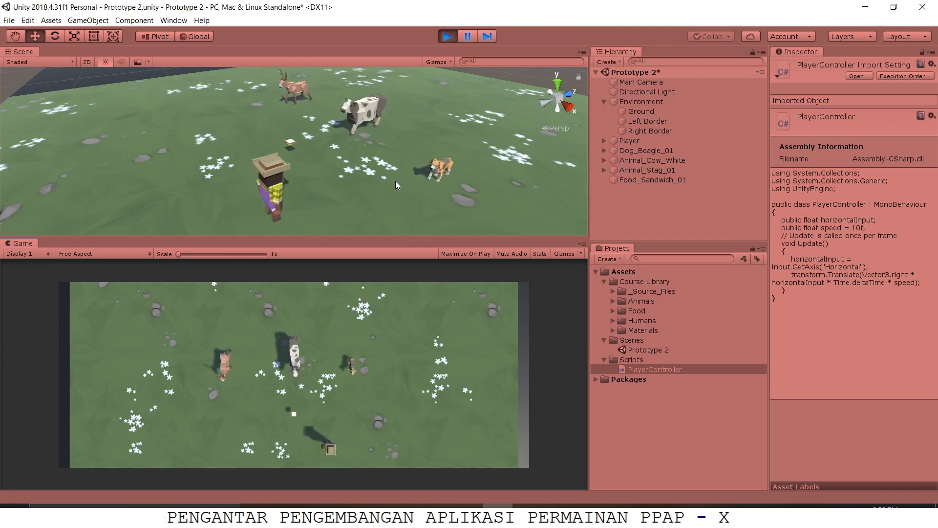
pyautogui.press('Left')
pyautogui.press('Left')
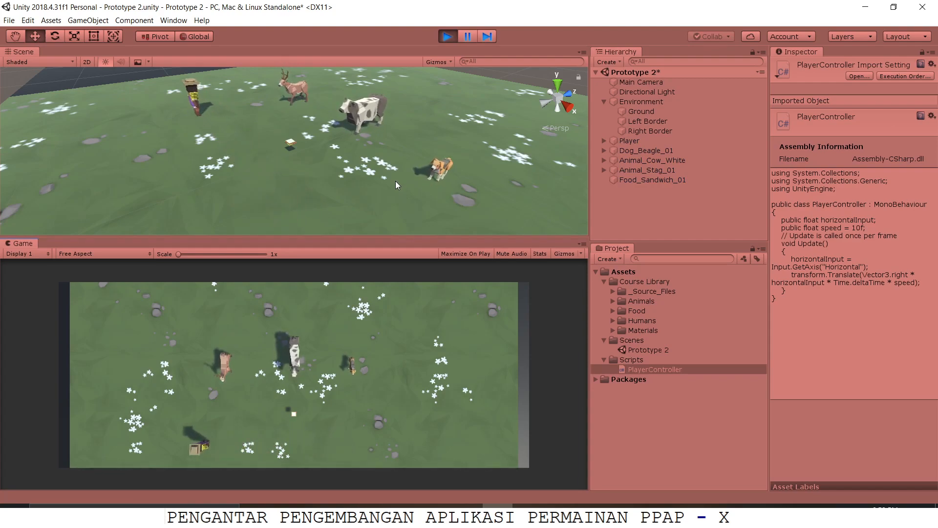
# Step: Test moving the player left and right past the edges of the play area, and exit Play mode
pyautogui.press('Right')
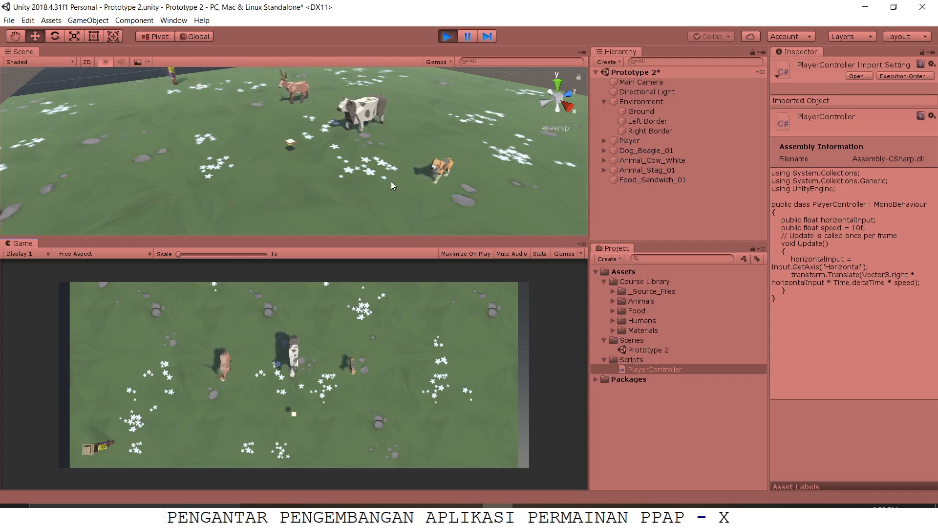
pyautogui.press('Right')
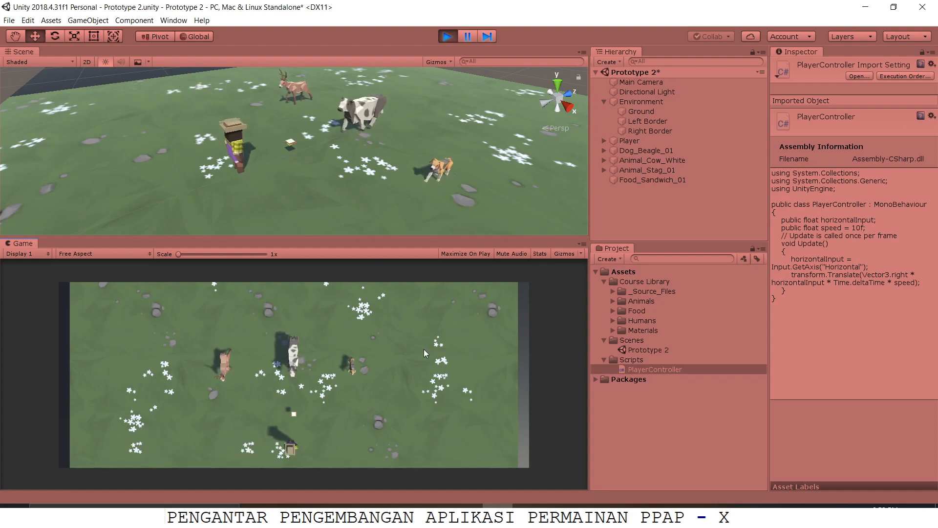
pyautogui.press('Right')
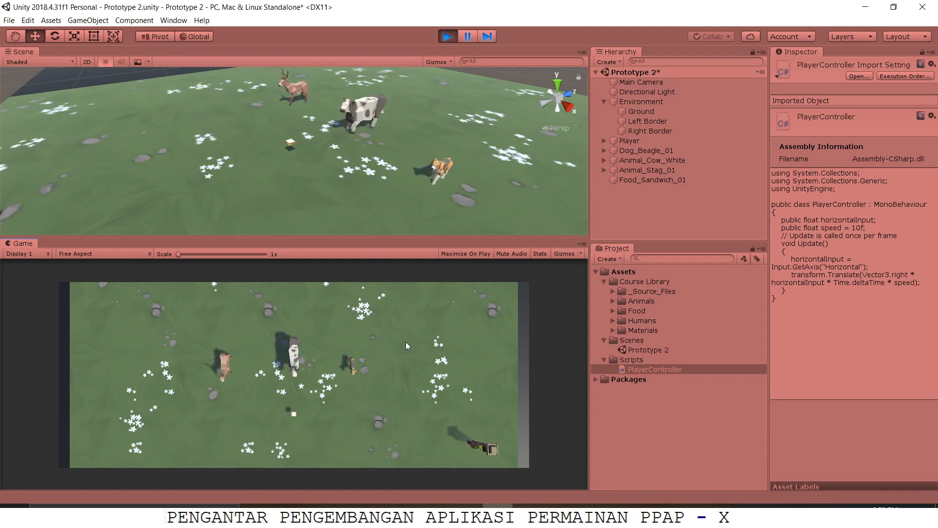
pyautogui.press('Left')
pyautogui.press('Right')
pyautogui.press('Left')
pyautogui.press('Right')
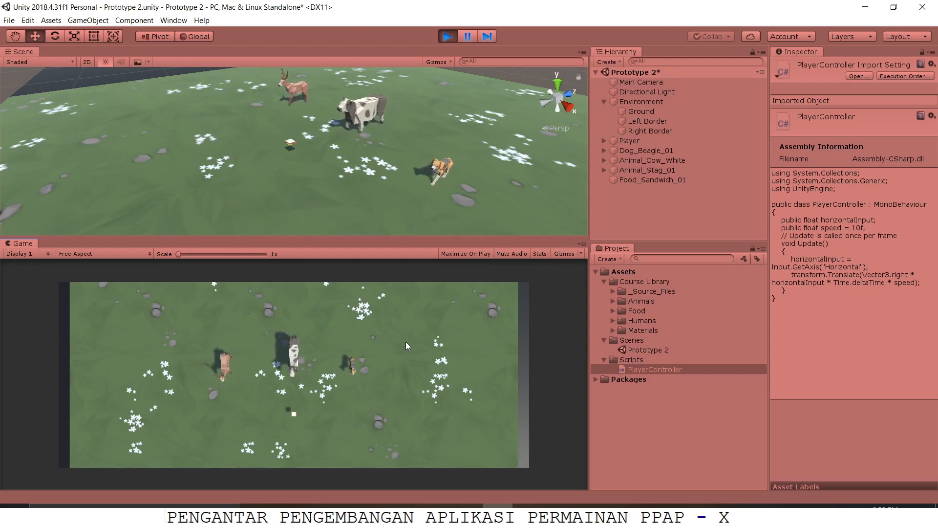
pyautogui.press('Left')
pyautogui.press('Left')
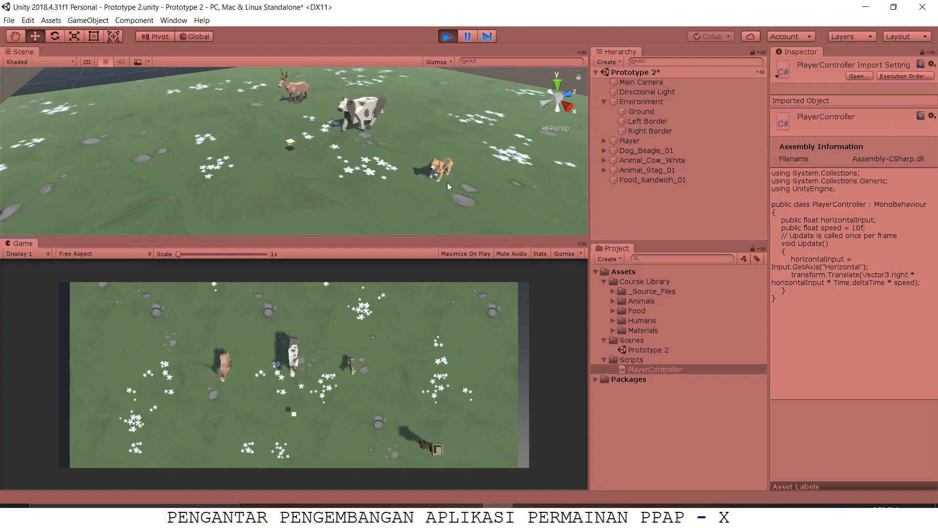
pyautogui.press('Left')
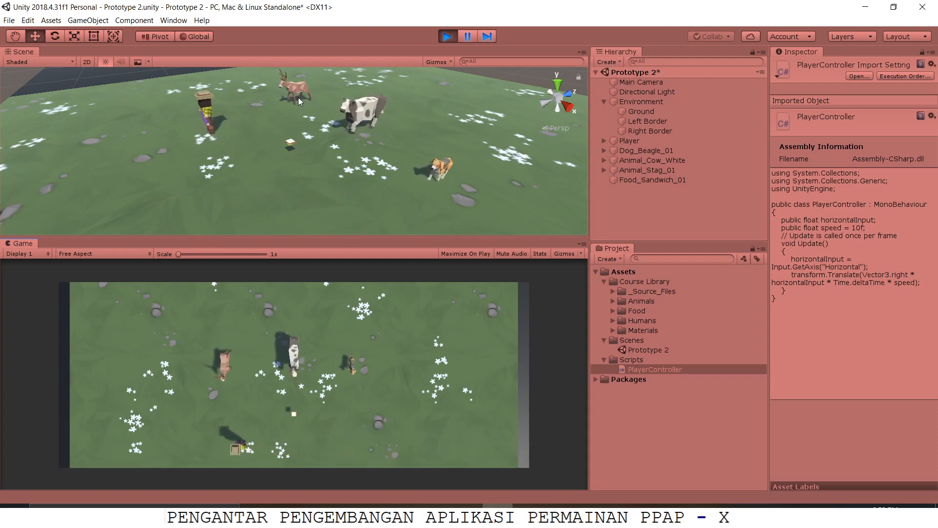
pyautogui.press('Left')
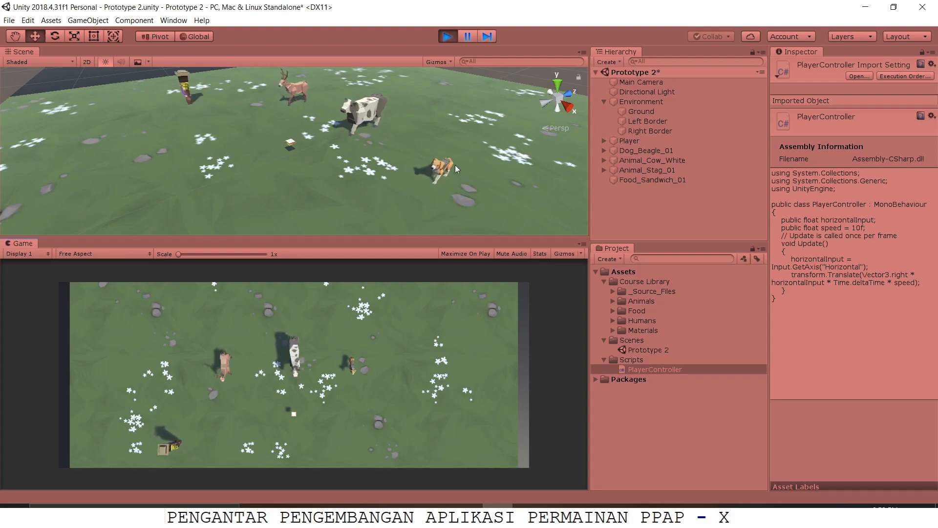
pyautogui.press('Right')
pyautogui.press('Right')
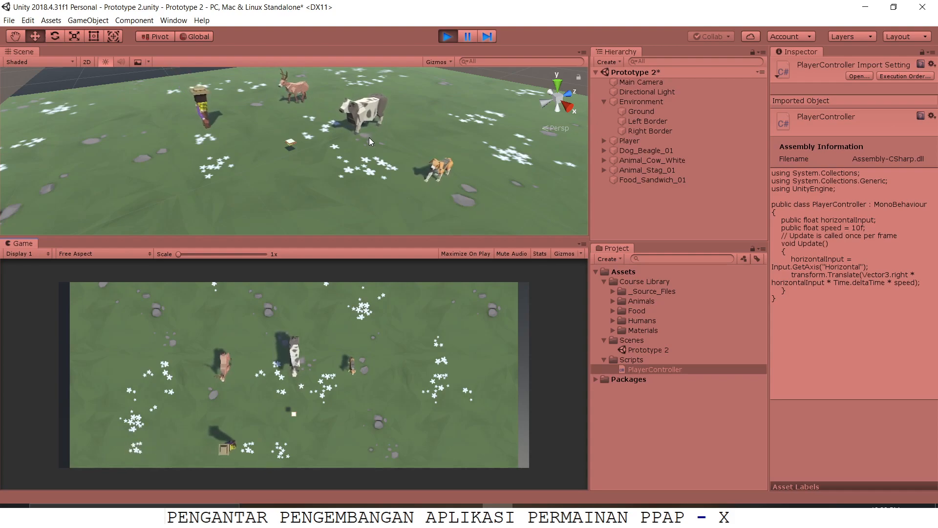
pyautogui.press('Left')
pyautogui.press('Right')
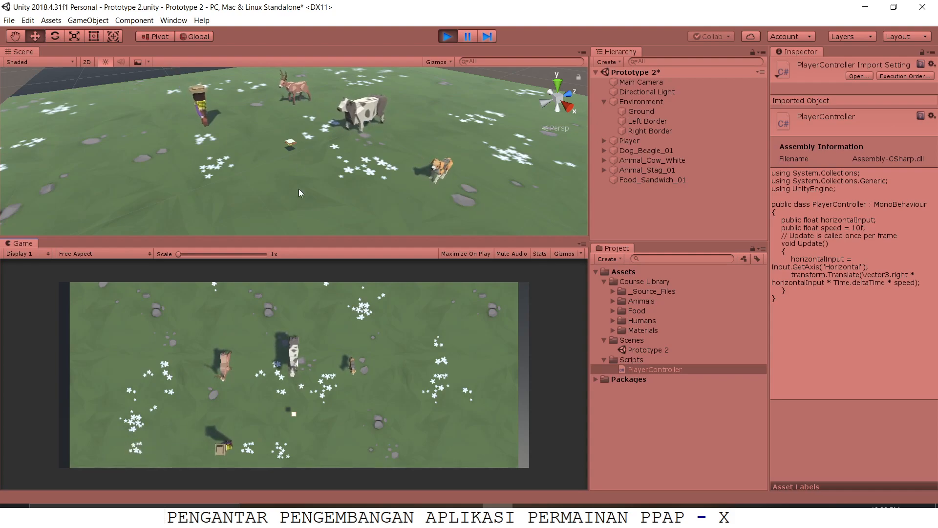
pyautogui.press('Left')
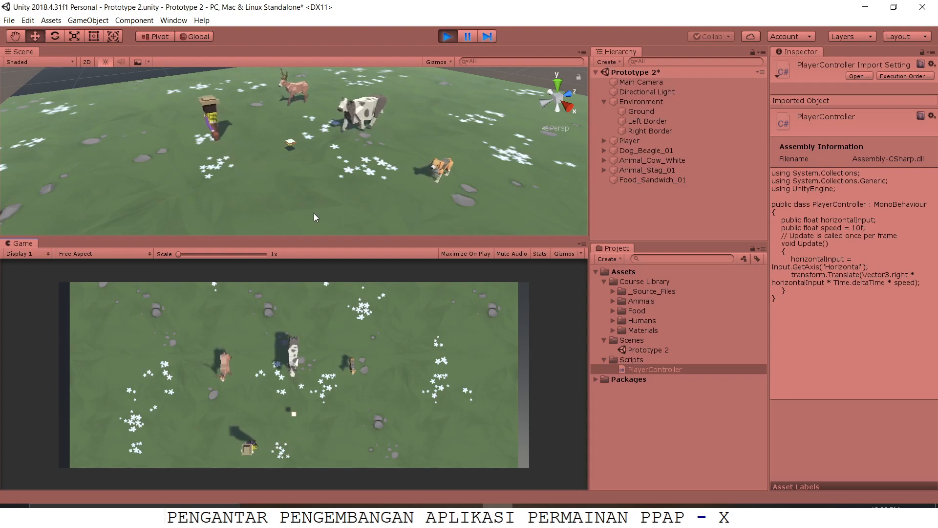
pyautogui.press('Left')
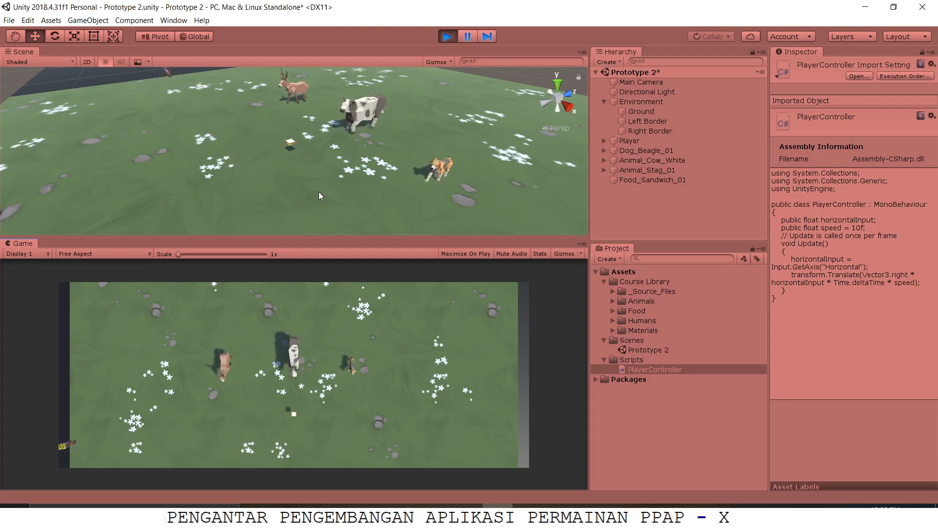
pyautogui.press('Right')
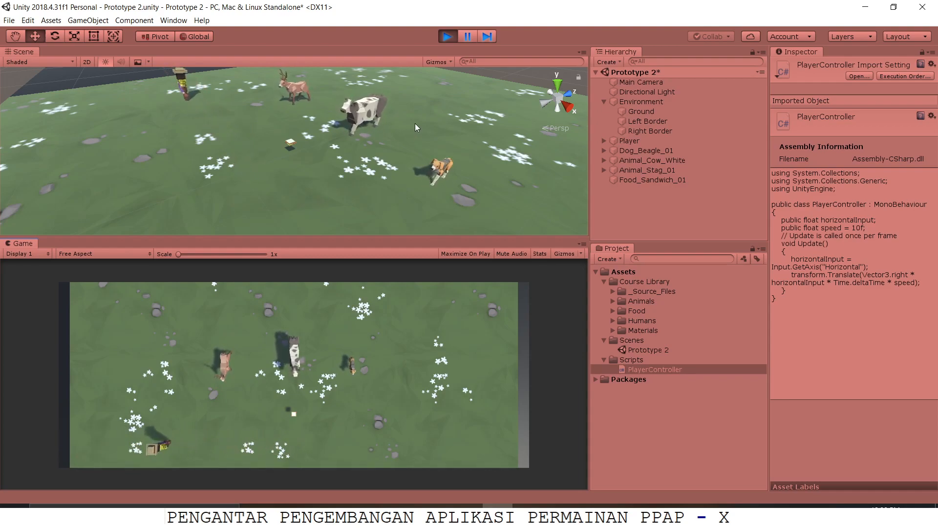
pyautogui.press('Left')
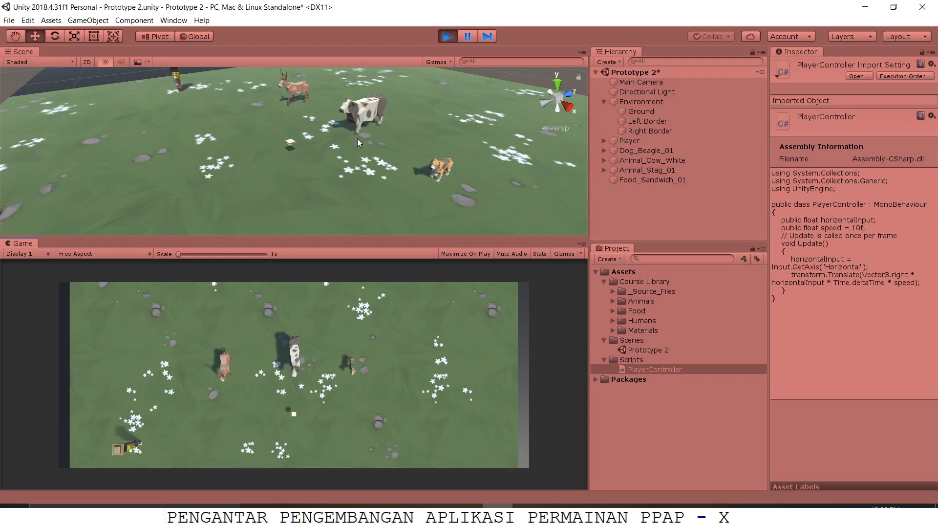
pyautogui.press('Right')
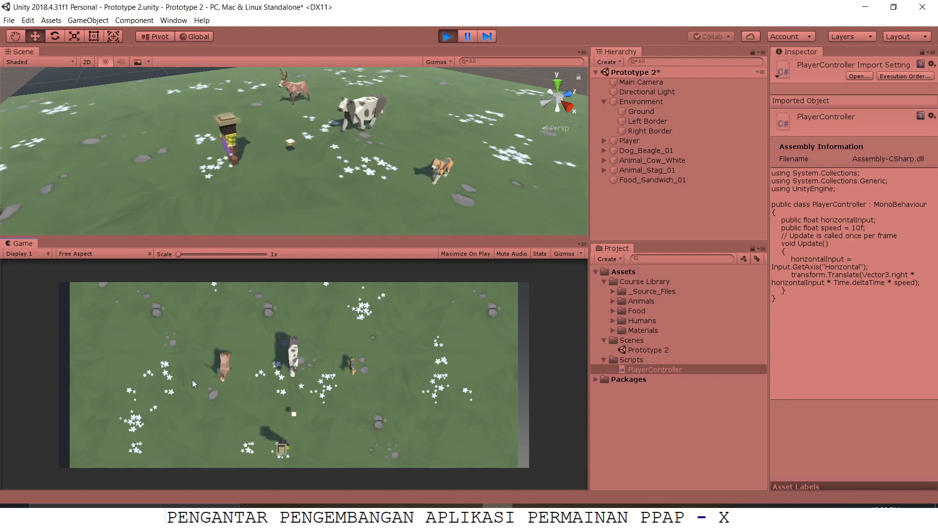
pyautogui.press('Left')
pyautogui.press('Left')
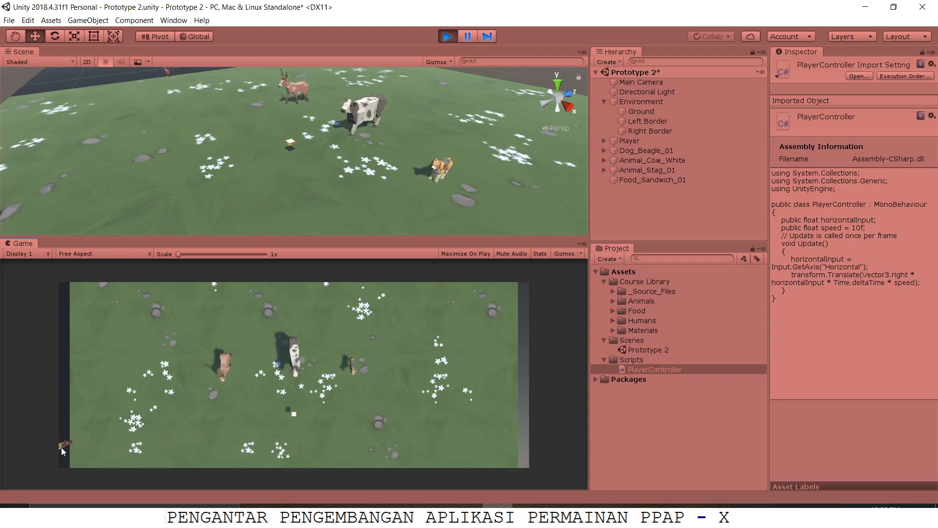
pyautogui.press('Left')
pyautogui.press('Right')
pyautogui.press('Left')
pyautogui.press('Right')
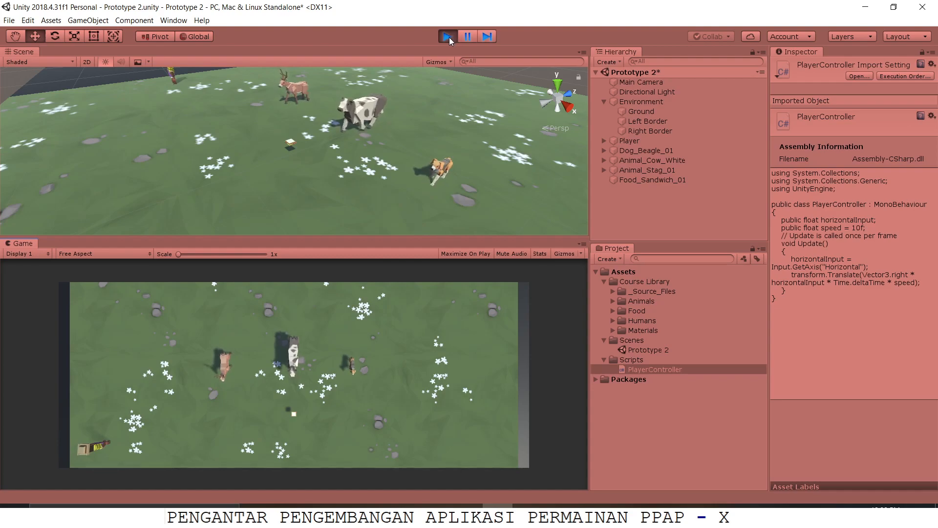
pyautogui.press('Right')
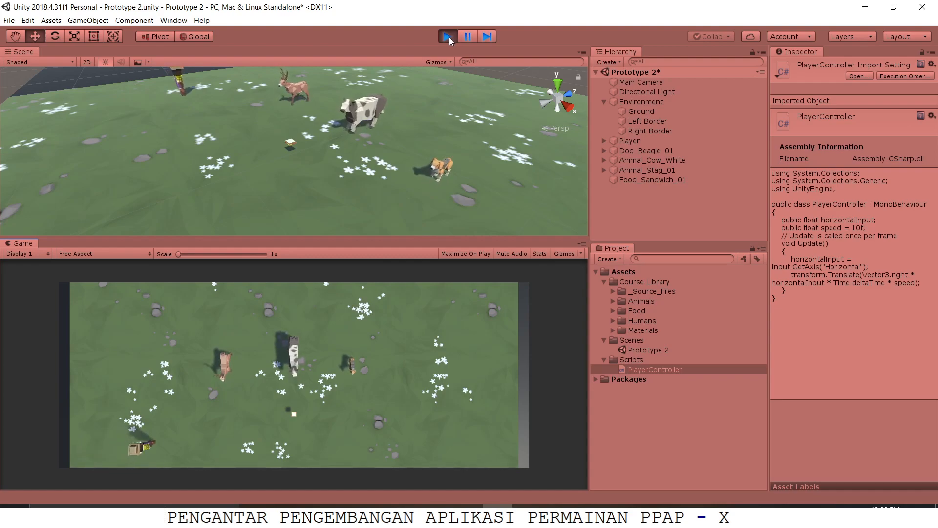
pyautogui.click(449, 37)
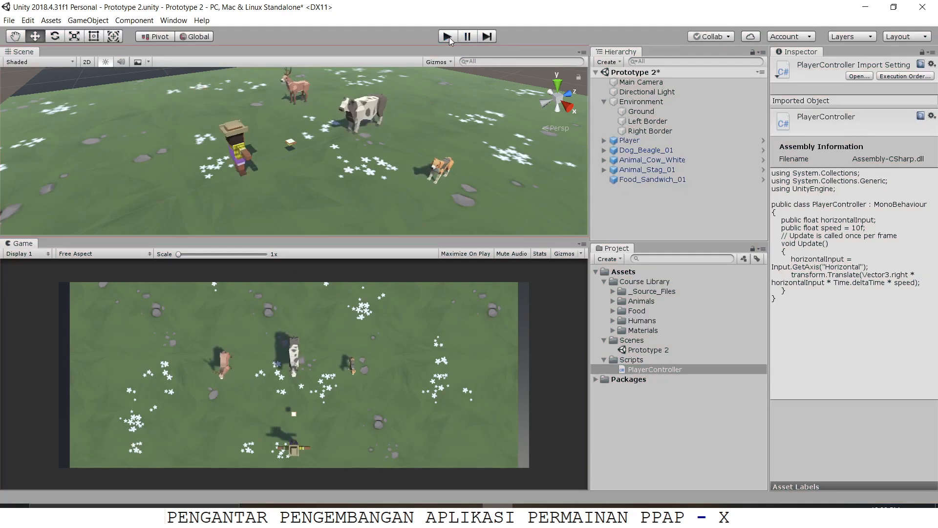
# Step: Switch to the lesson plan PDF and read the Step 5 instructions and code for keeping the player inbounds
pyautogui.hotkey('alt', 'Tab')
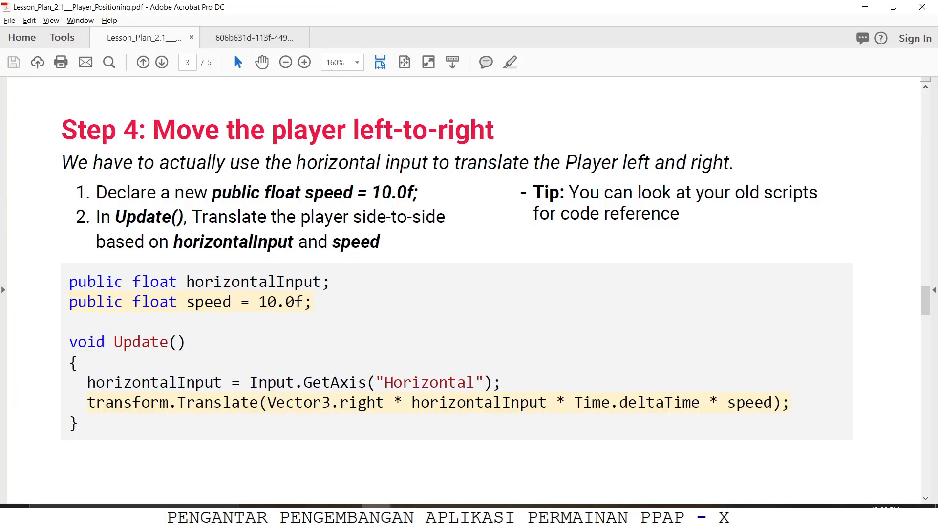
pyautogui.scroll(-10, 361, 240)
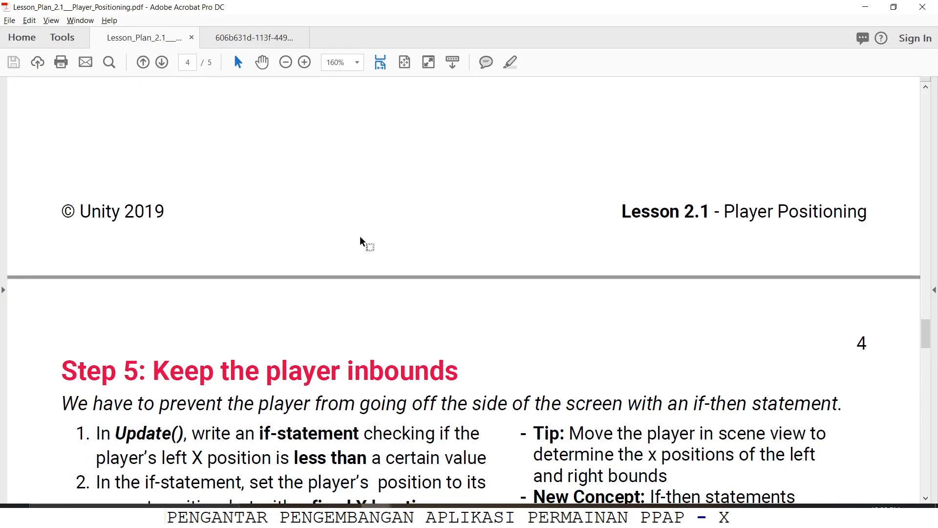
pyautogui.scroll(-3, 360, 240)
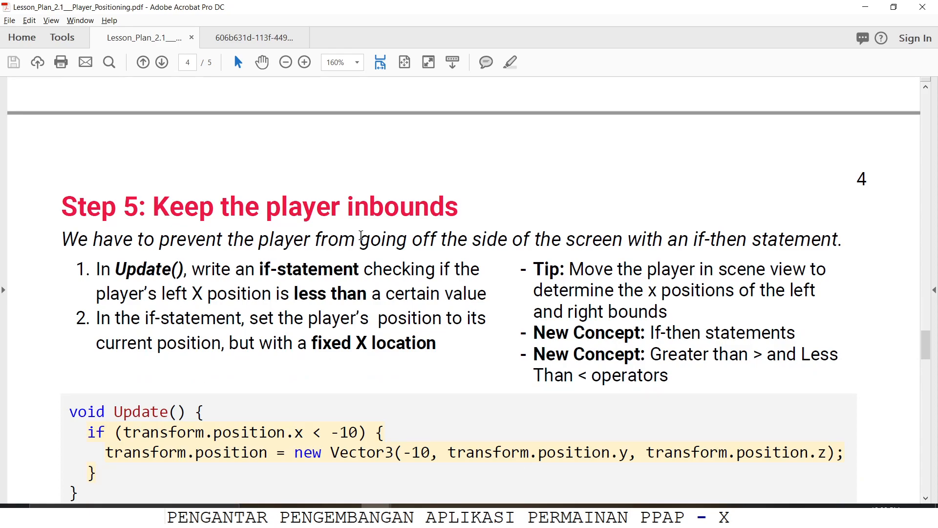
pyautogui.scroll(5, 361, 240)
pyautogui.scroll(10, 362, 240)
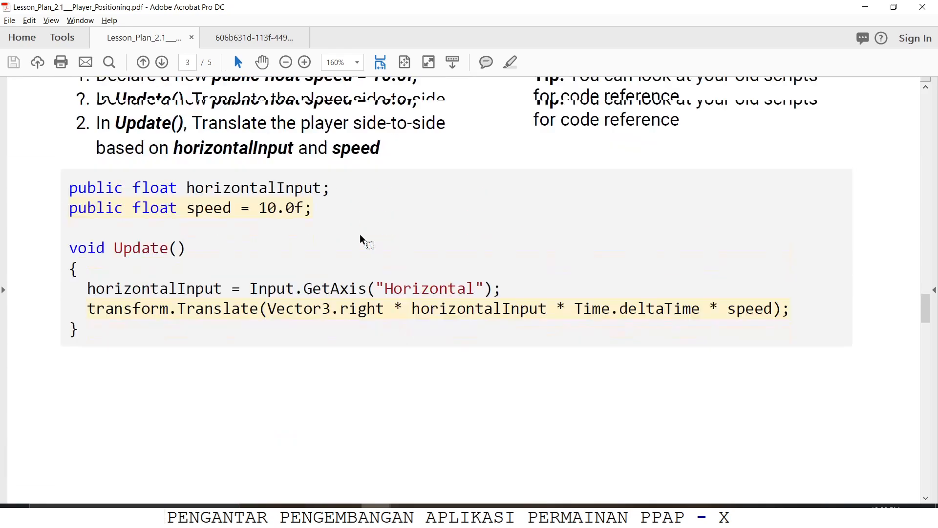
pyautogui.scroll(-10, 360, 240)
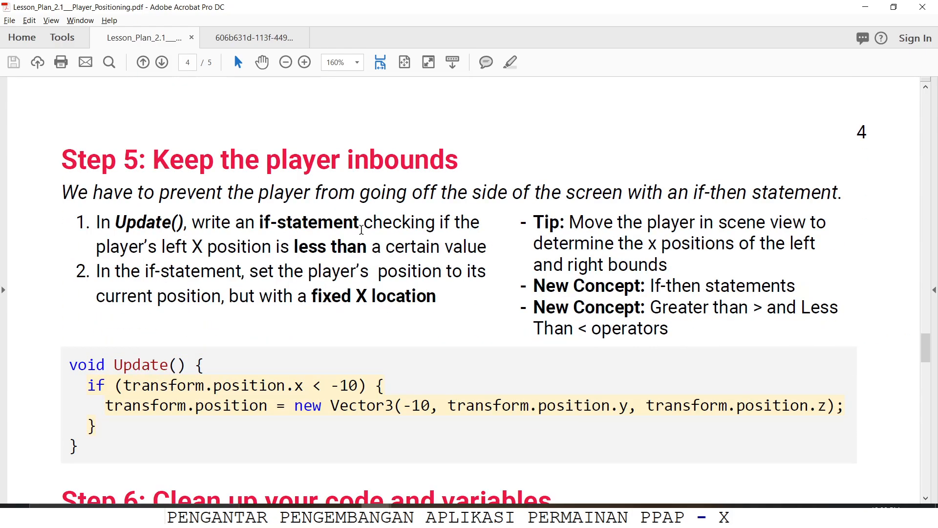
pyautogui.scroll(-2, 362, 230)
# Step: Switch to Visual Studio and add an if block with the condition transform.position < -10 below the Translate call in Update()
pyautogui.hotkey('alt', 'Tab')
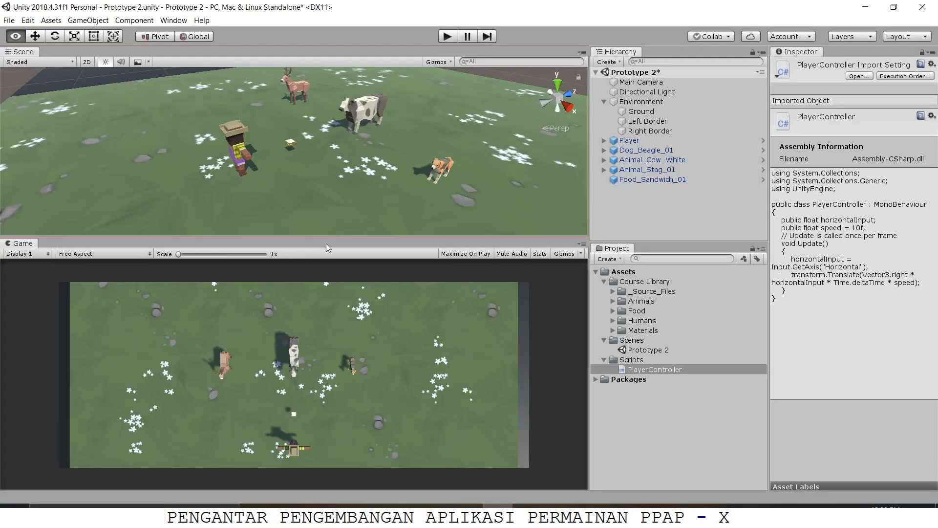
pyautogui.hotkey('alt', 'Tab')
pyautogui.hotkey('alt', 'Tab')
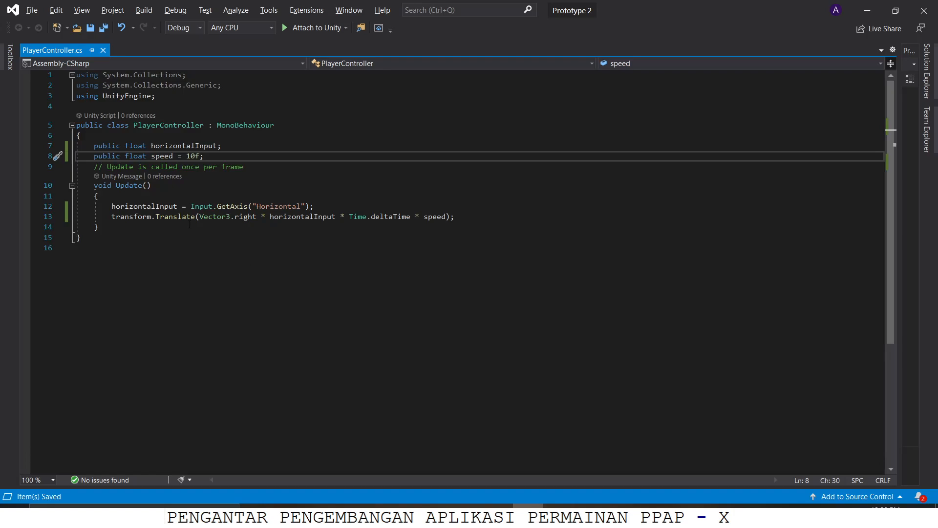
pyautogui.click(189, 225)
pyautogui.click(474, 218)
pyautogui.press('Return')
pyautogui.press('Return')
pyautogui.write('if(tra')
pyautogui.press('Tab')
pyautogui.write('.pos')
pyautogui.press('Tab')
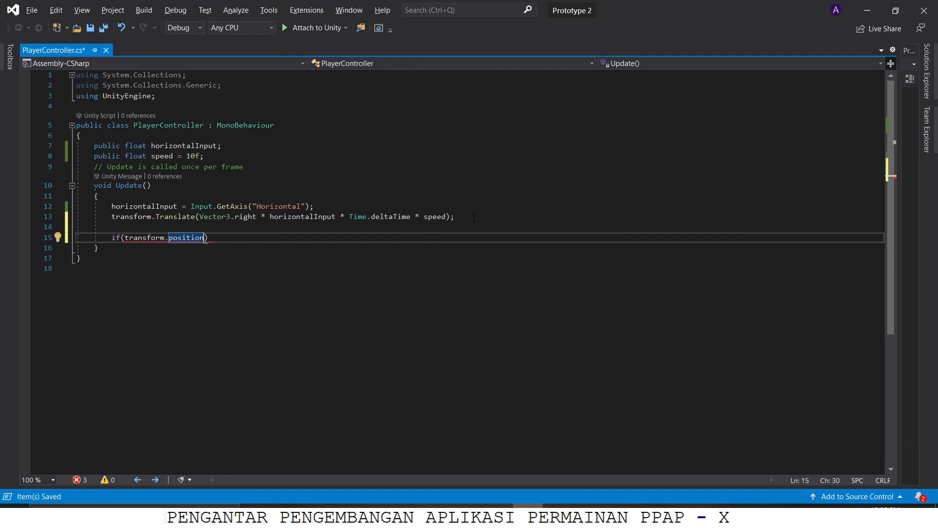
pyautogui.write('<-10')
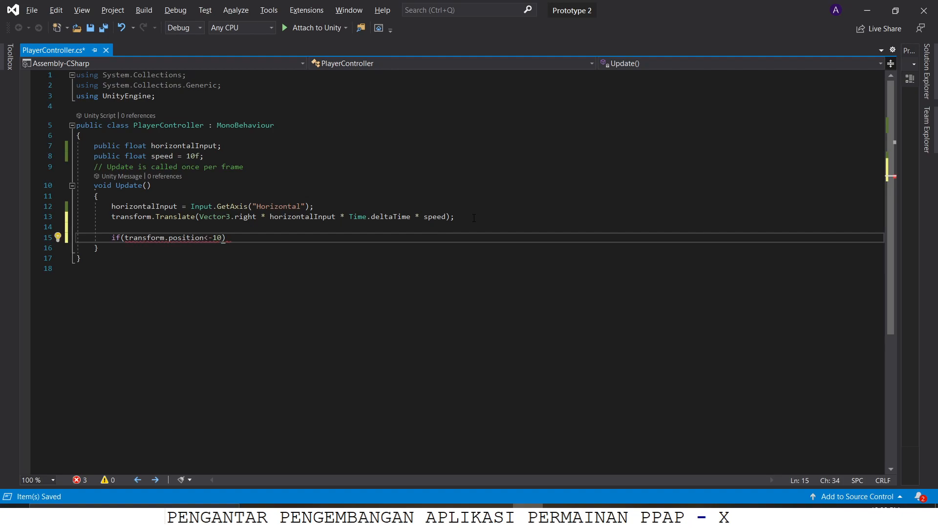
pyautogui.write('){')
pyautogui.press('Return')
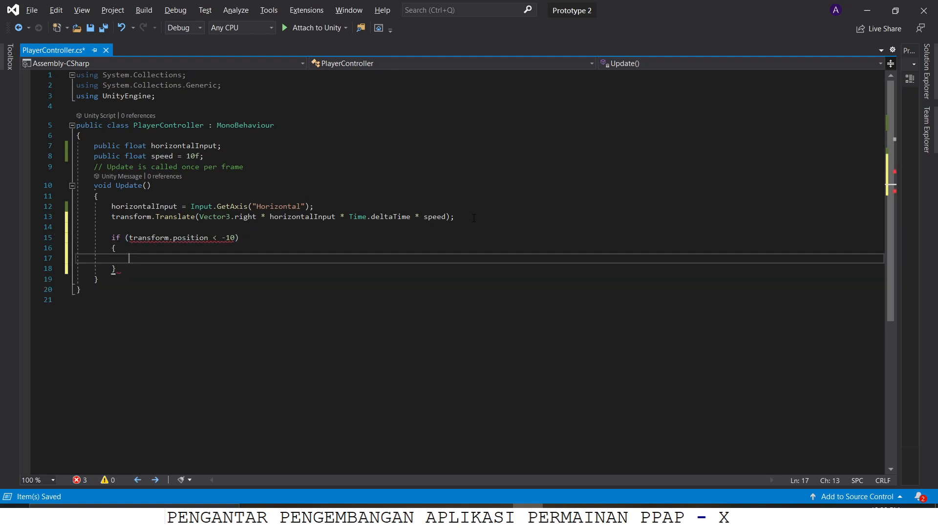
# Step: Correct the if condition to compare transform.position.x instead of the whole position vector
pyautogui.press('Up')
pyautogui.press('Up')
pyautogui.press('Home')
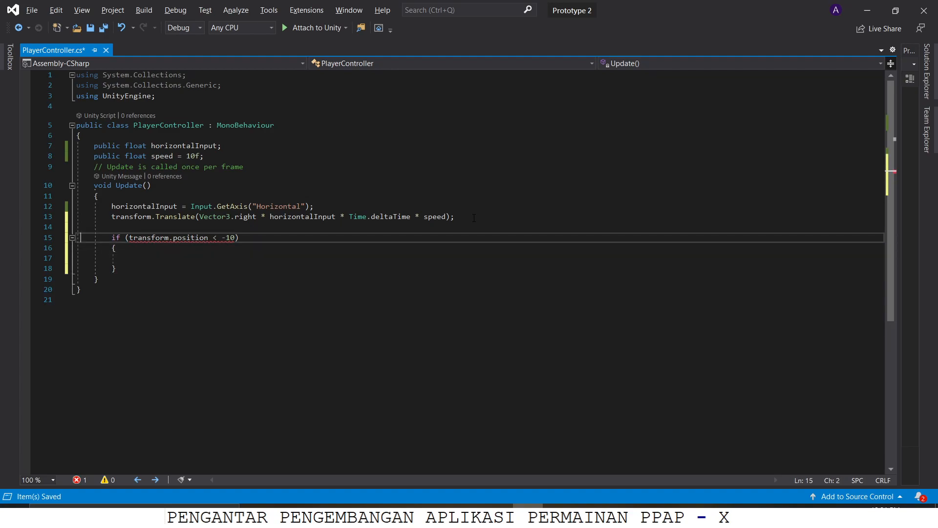
pyautogui.click(168, 238)
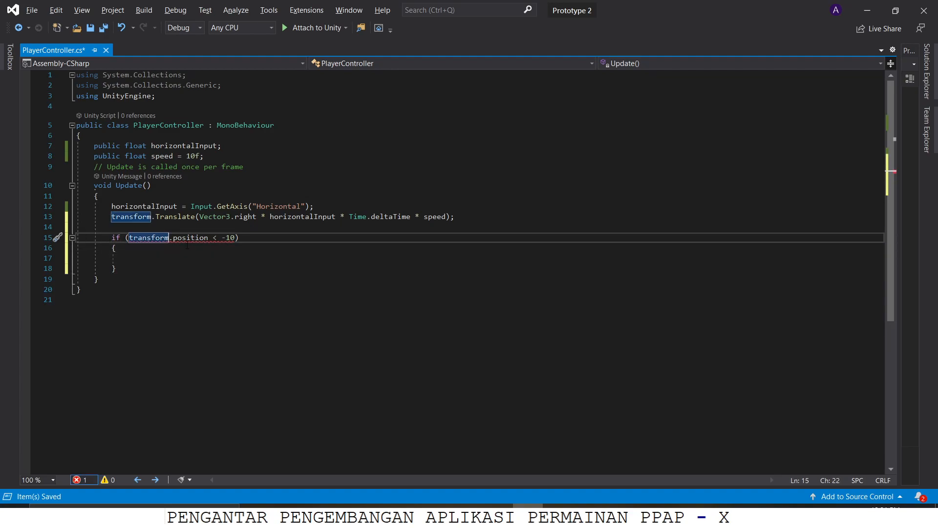
pyautogui.moveTo(187, 245)
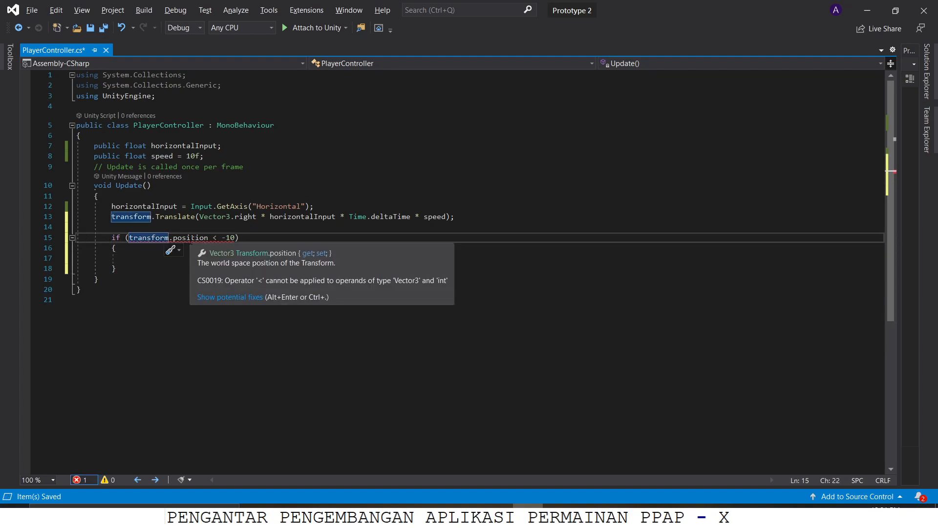
pyautogui.click(186, 238)
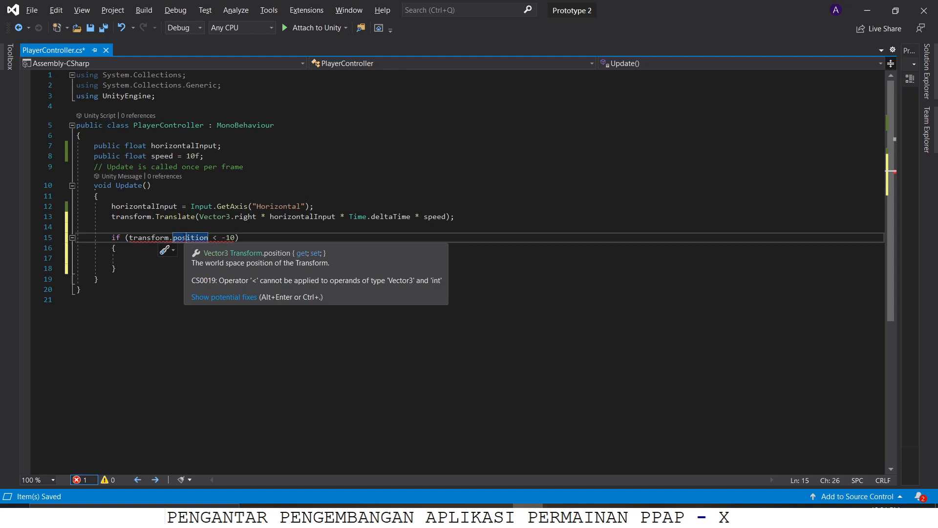
pyautogui.press('Right')
pyautogui.press('Right')
pyautogui.press('Right')
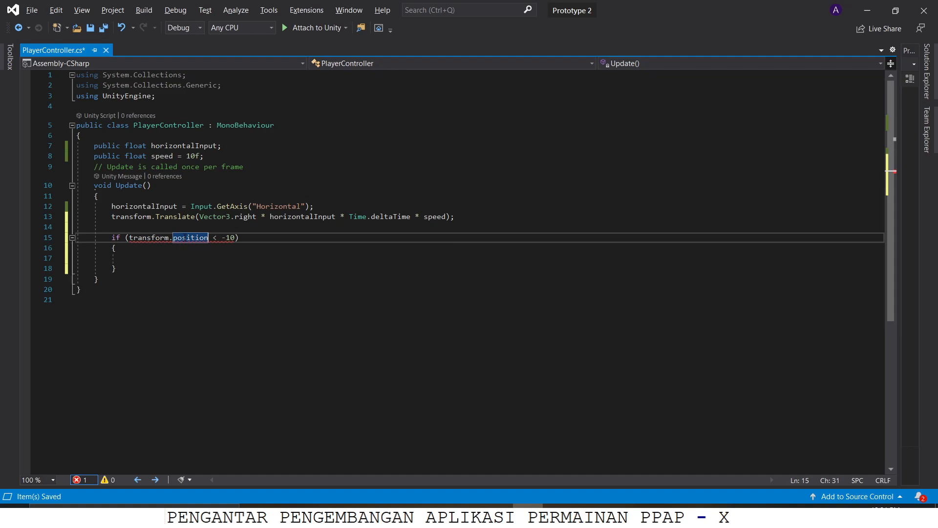
pyautogui.write('.x')
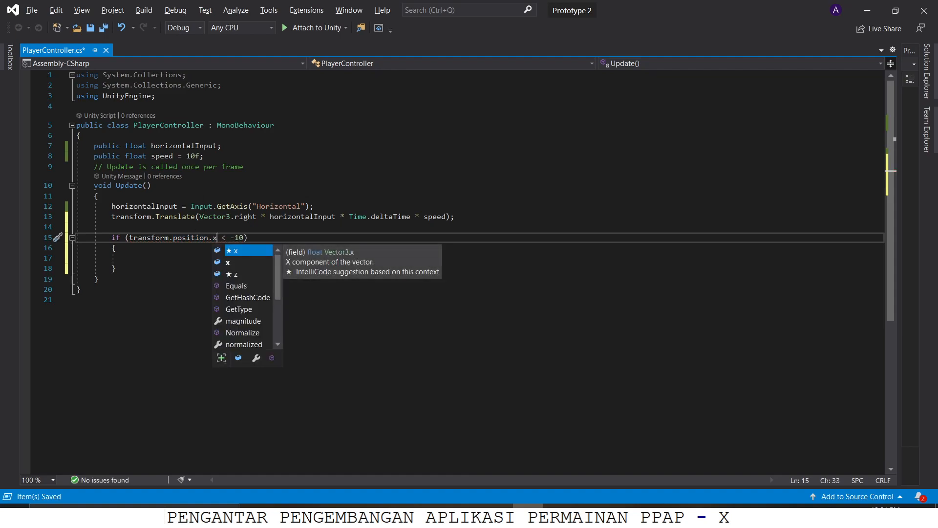
# Step: Inside the if block, assign new Vector3(-10, transform.position.y, transform.position.z) to transform.position
pyautogui.click(153, 262)
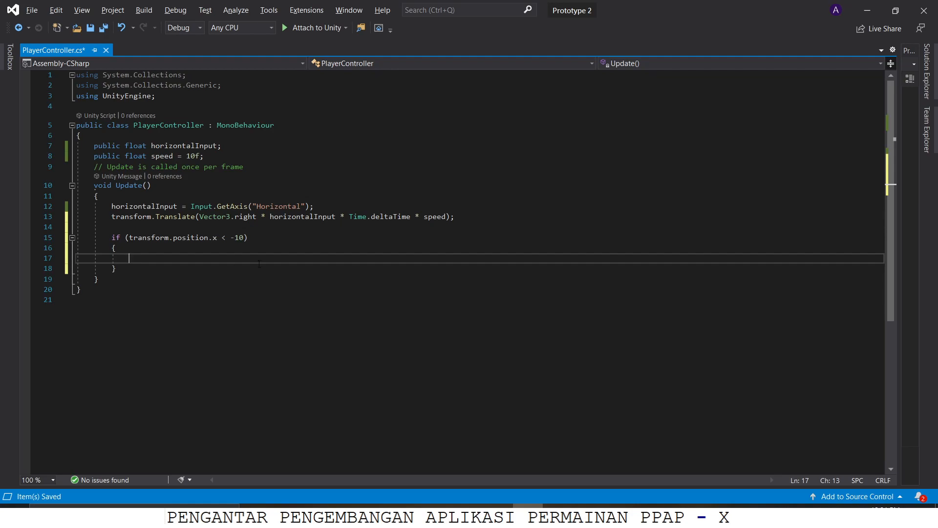
pyautogui.write('trans')
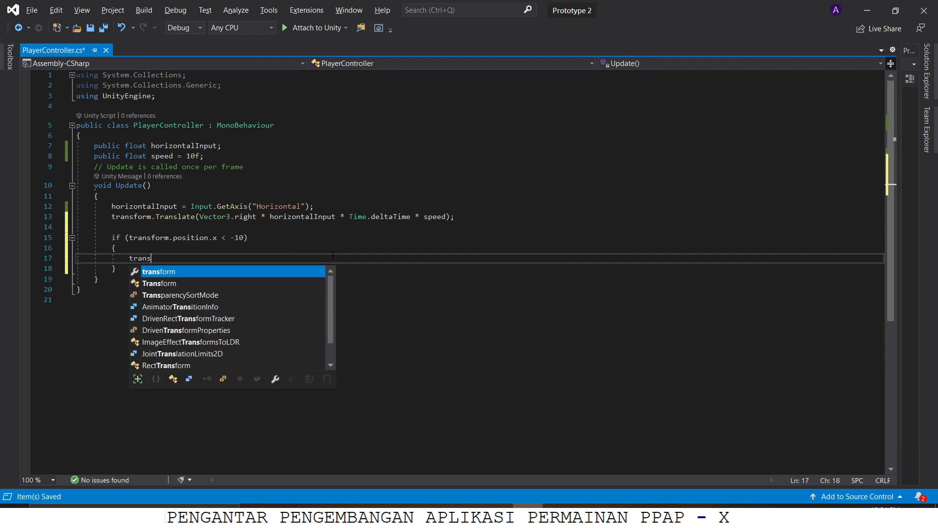
pyautogui.write('form.postion')
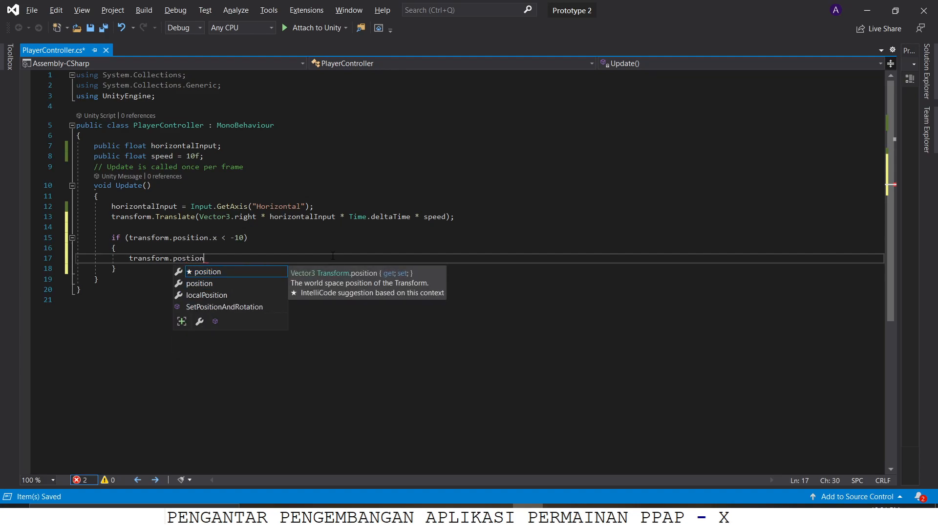
pyautogui.press('BackSpace')
pyautogui.press('BackSpace')
pyautogui.write('ito')
pyautogui.press('BackSpace')
pyautogui.press('BackSpace')
pyautogui.press('Tab')
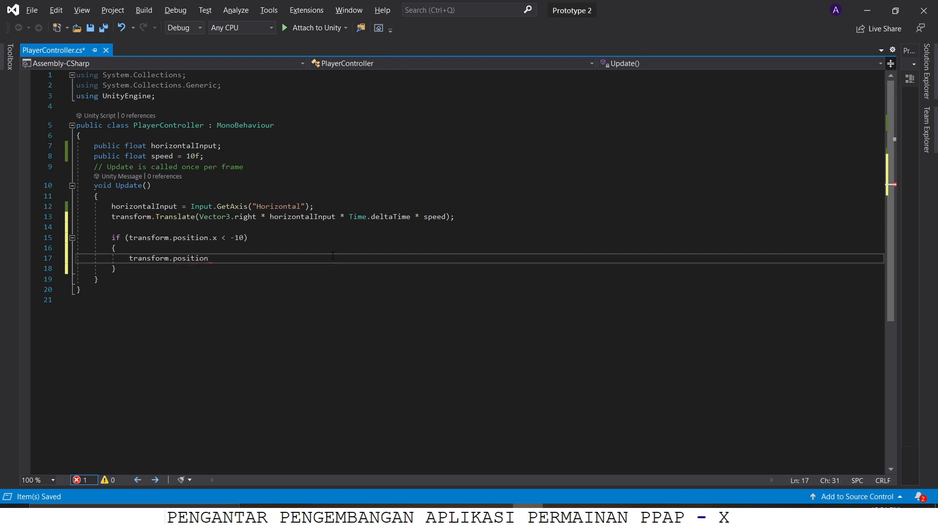
pyautogui.write('=new vec')
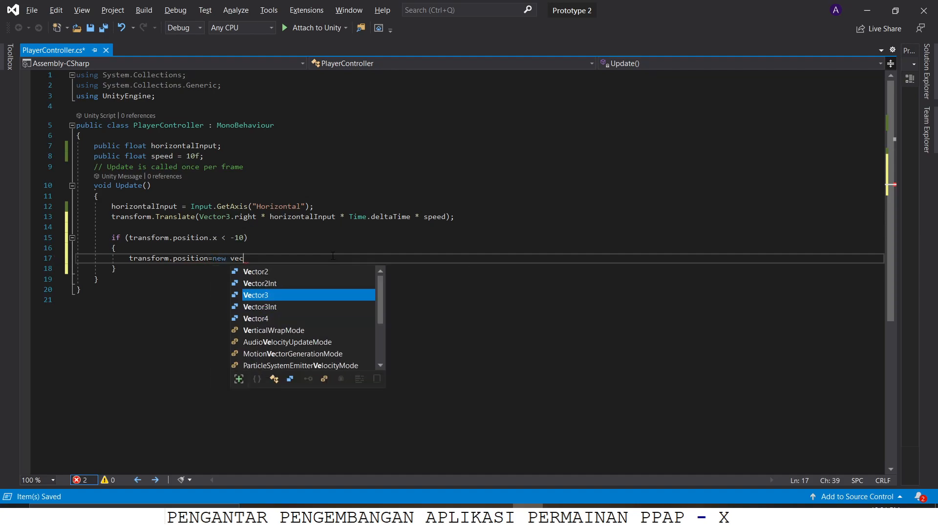
pyautogui.press('Tab')
pyautogui.write('(')
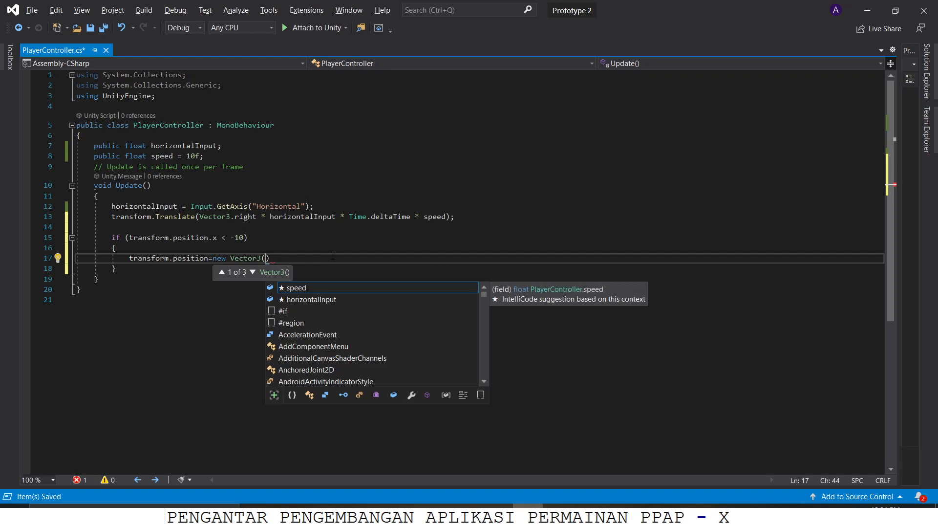
pyautogui.write('-10,')
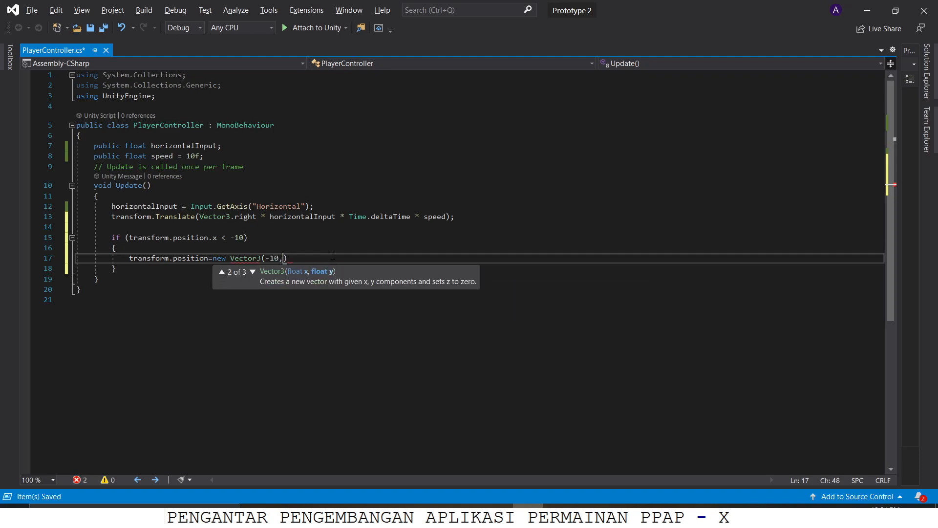
pyautogui.write('transform.po')
pyautogui.write('sition.y')
pyautogui.write(',transform.po')
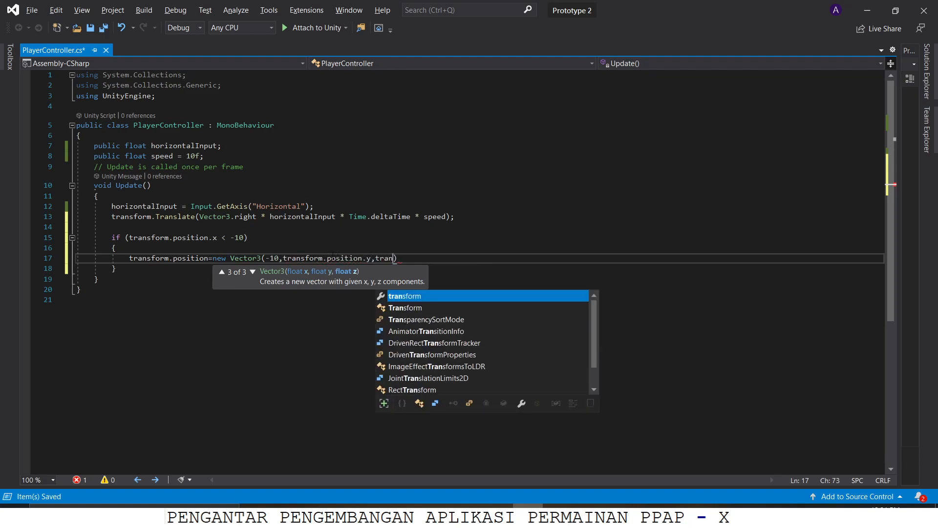
pyautogui.press('Tab')
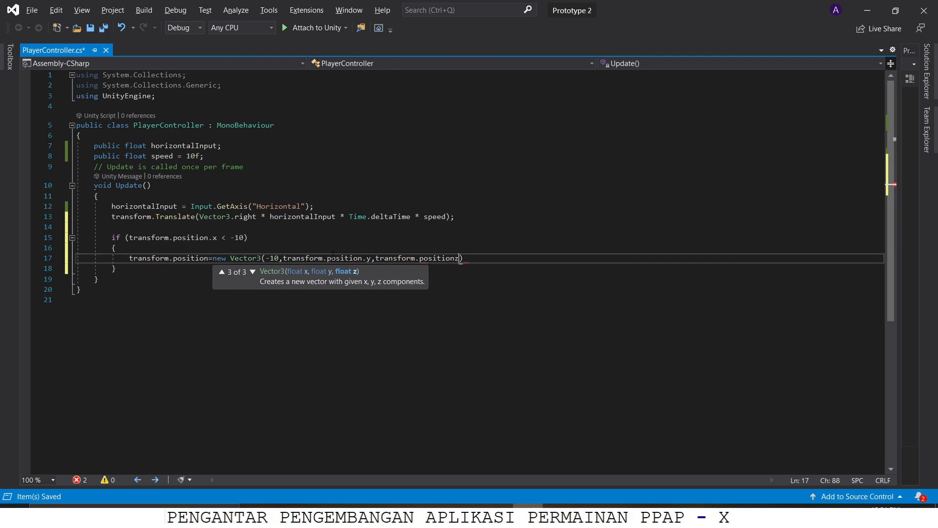
pyautogui.write('.z);')
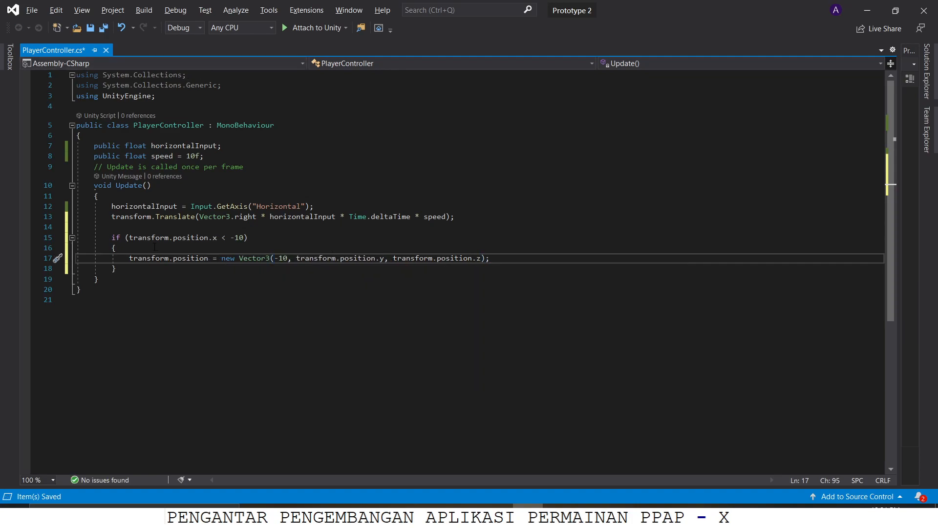
# Step: Review the boundary condition and the -10 limit in the new vector, and save the PlayerController script
pyautogui.moveTo(113, 238); pyautogui.dragTo(222, 237)
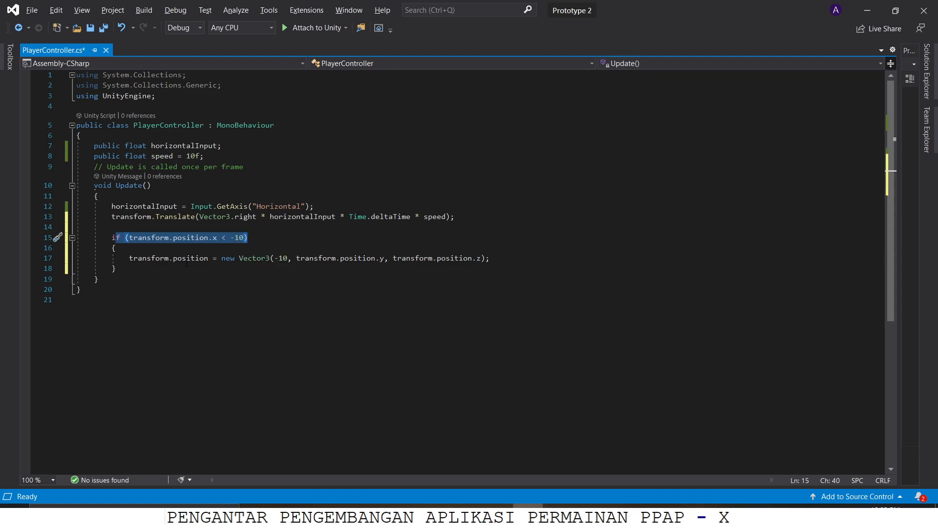
pyautogui.moveTo(278, 258); pyautogui.dragTo(283, 259)
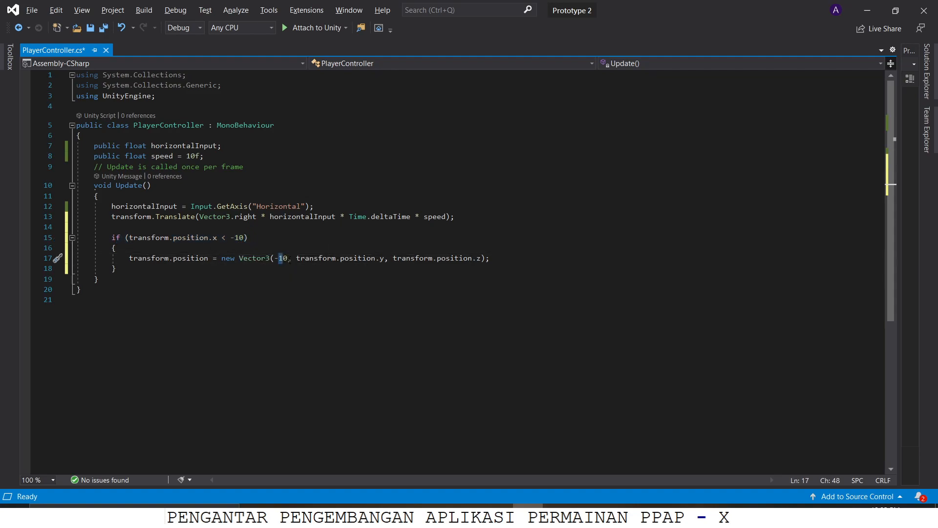
pyautogui.hotkey('alt', 'Tab')
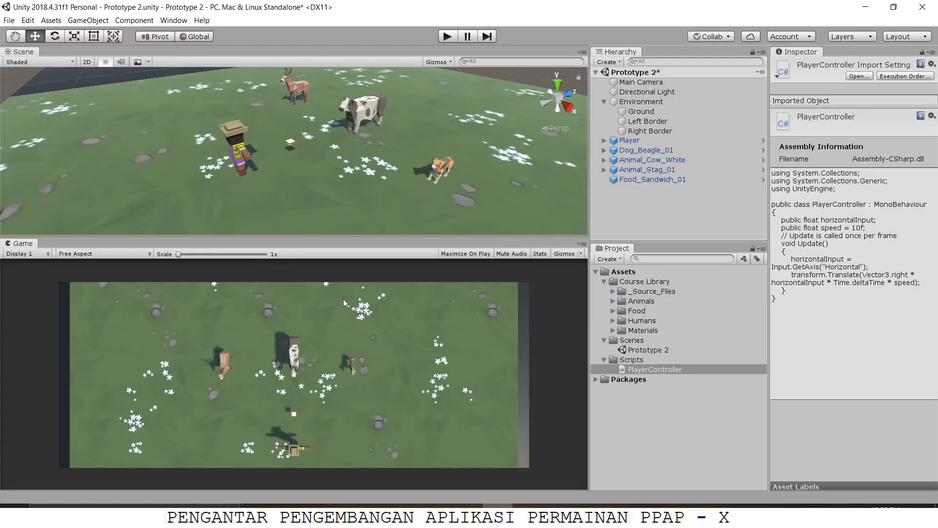
pyautogui.hotkey('alt', 'Tab')
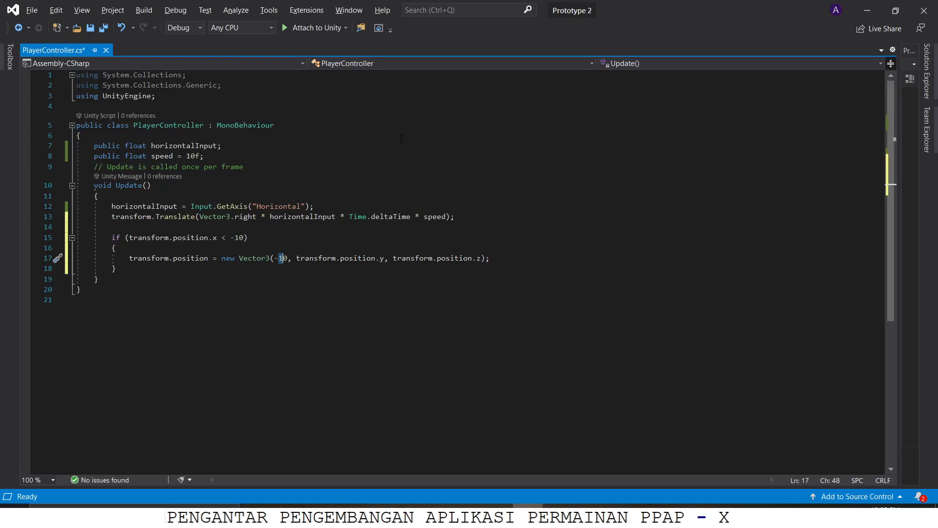
pyautogui.hotkey('ctrl', 's')
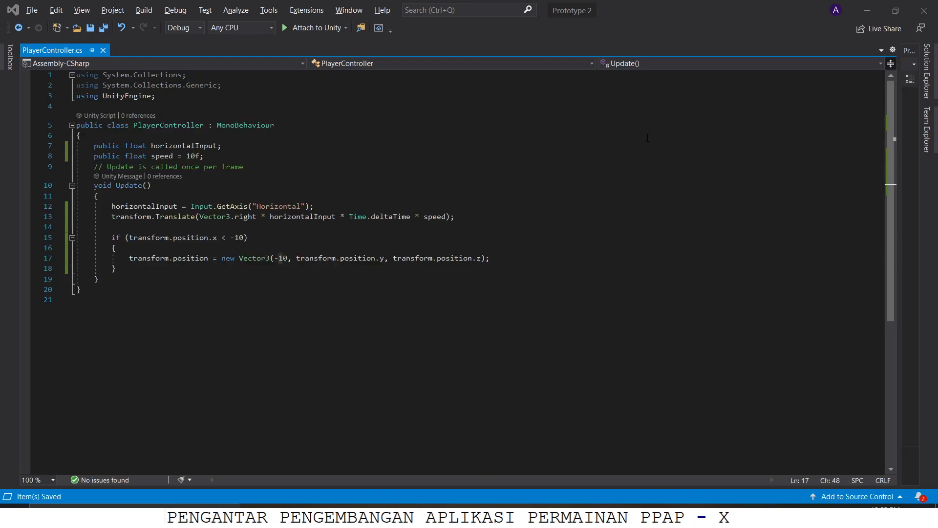
# Step: Switch to Unity, test in Play mode moving the player repeatedly against the left boundary and back right, and exit Play mode
pyautogui.hotkey('alt', 'Tab')
pyautogui.hotkey('alt', 'Tab')
pyautogui.click(446, 36)
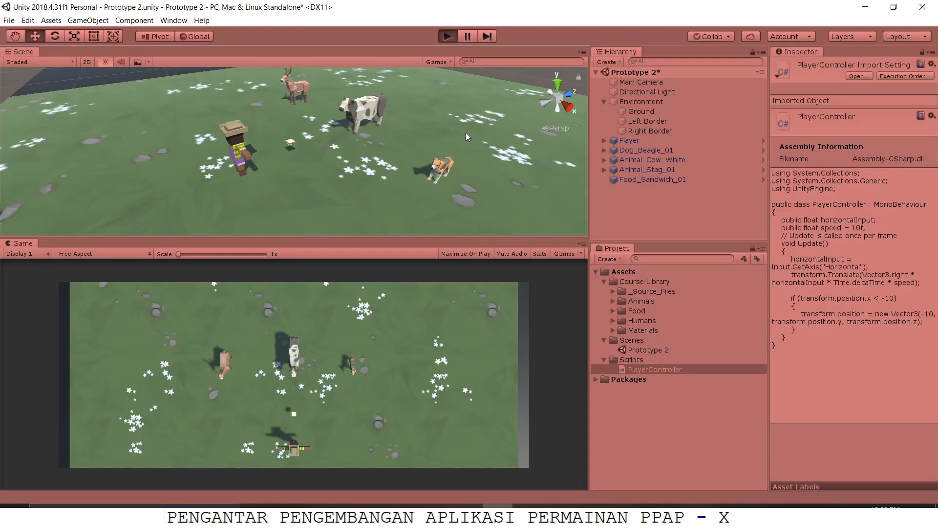
pyautogui.press('Left')
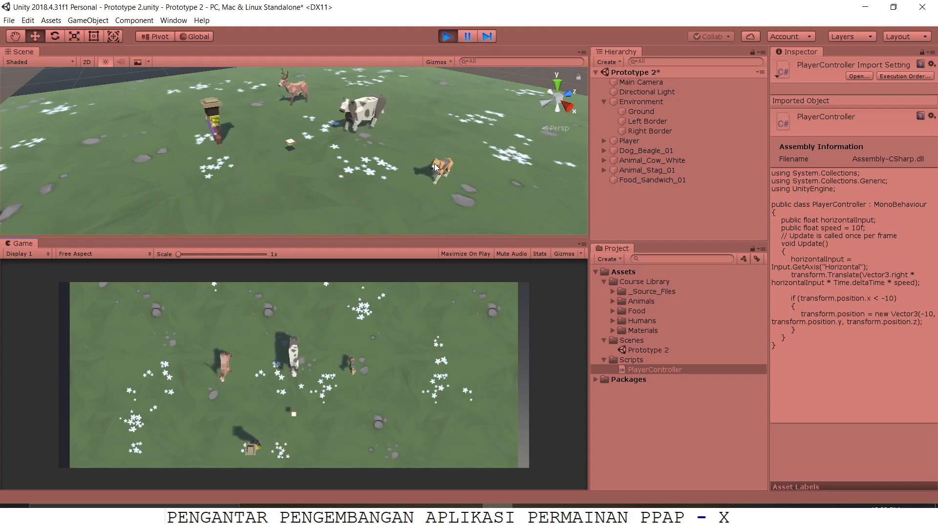
pyautogui.press('Right')
pyautogui.press('Left')
pyautogui.press('Right')
pyautogui.press('Left')
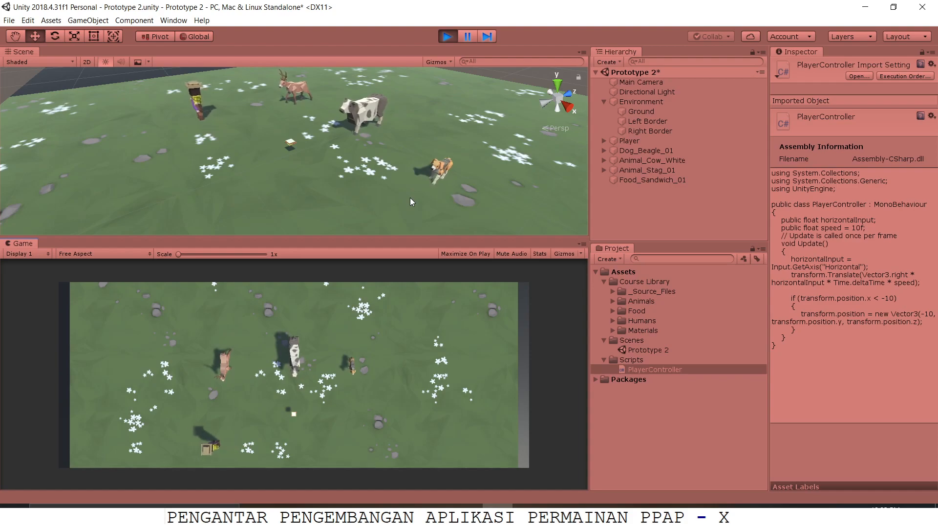
pyautogui.press('Right')
pyautogui.press('Left')
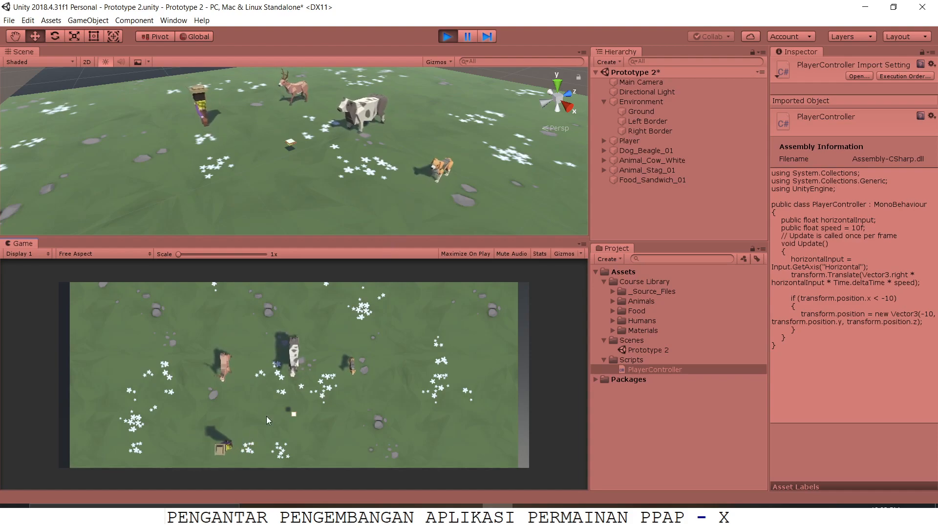
pyautogui.press('Right')
pyautogui.press('Right')
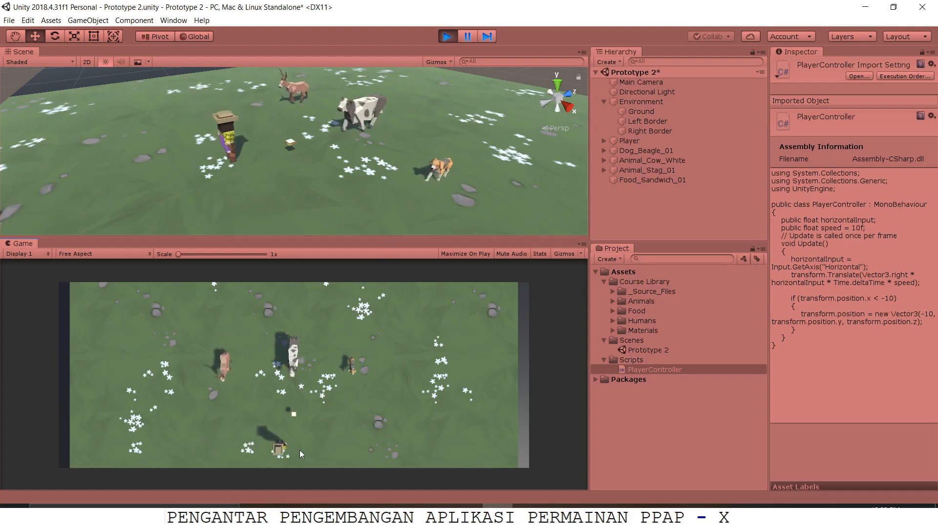
pyautogui.press('Left')
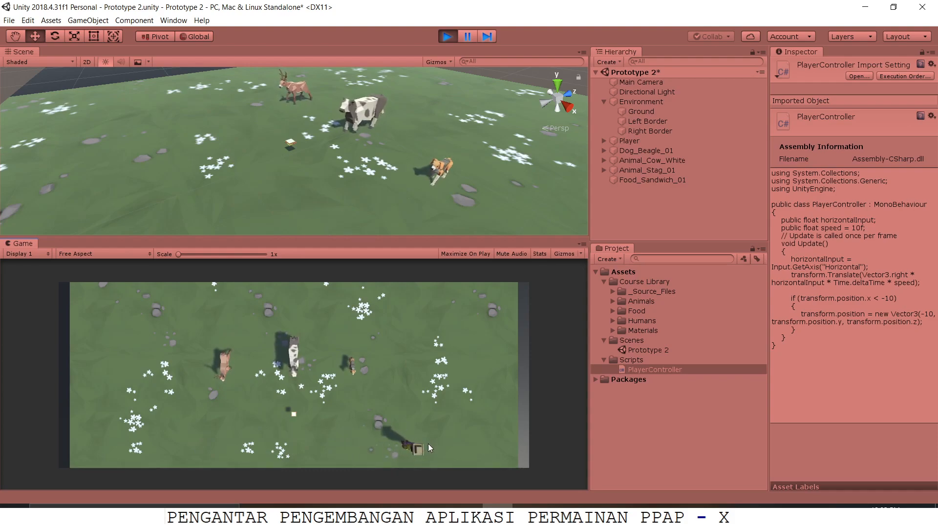
pyautogui.press('Left')
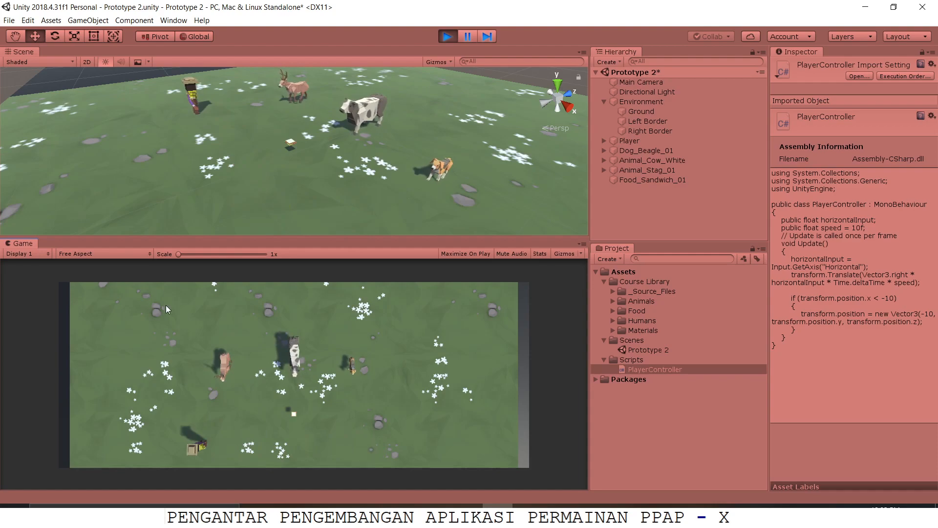
pyautogui.click(110, 253)
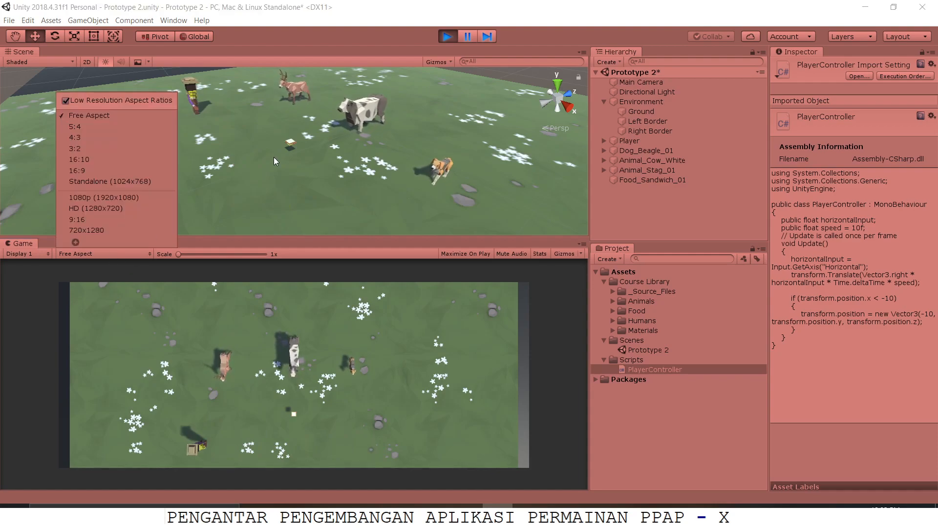
pyautogui.click(449, 39)
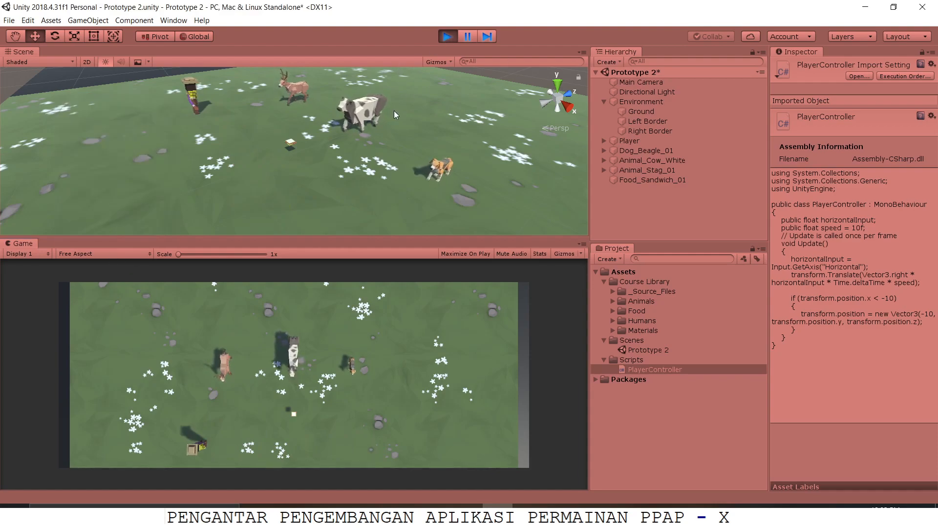
pyautogui.click(448, 37)
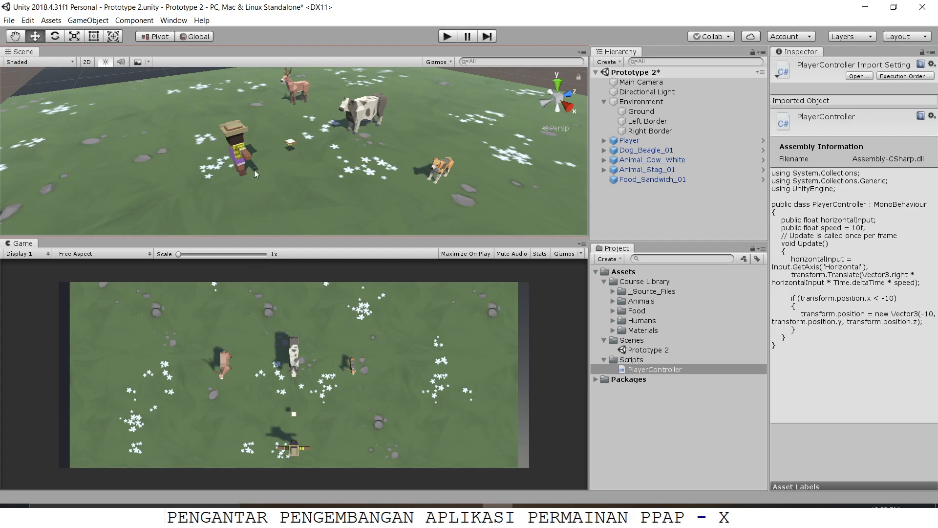
# Step: Slide the Player along the X axis to the ground's left edge to find its limit, and reset its X position to 0
pyautogui.click(241, 162)
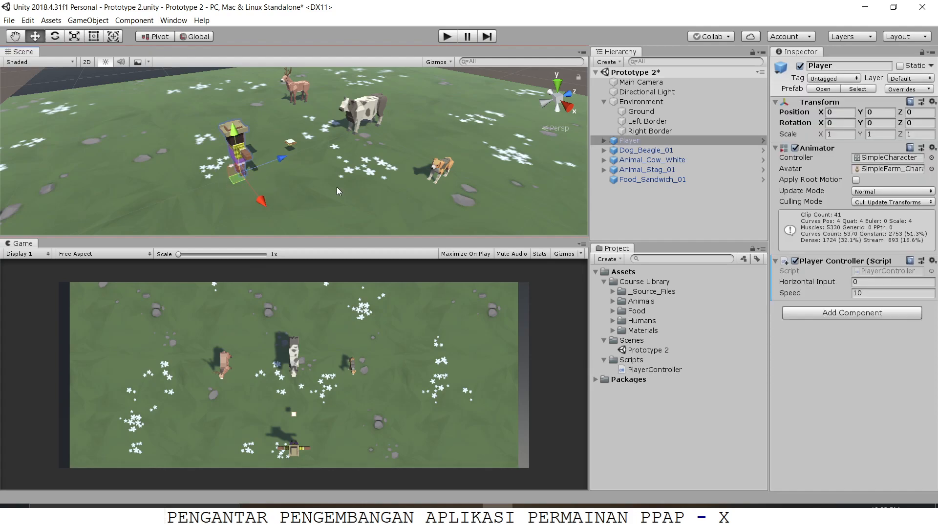
pyautogui.moveTo(260, 203); pyautogui.dragTo(110, 124)
pyautogui.moveTo(190, 110)
pyautogui.mouseDown()
pyautogui.moveTo(158, 93)
pyautogui.moveTo(182, 93)
pyautogui.mouseUp()
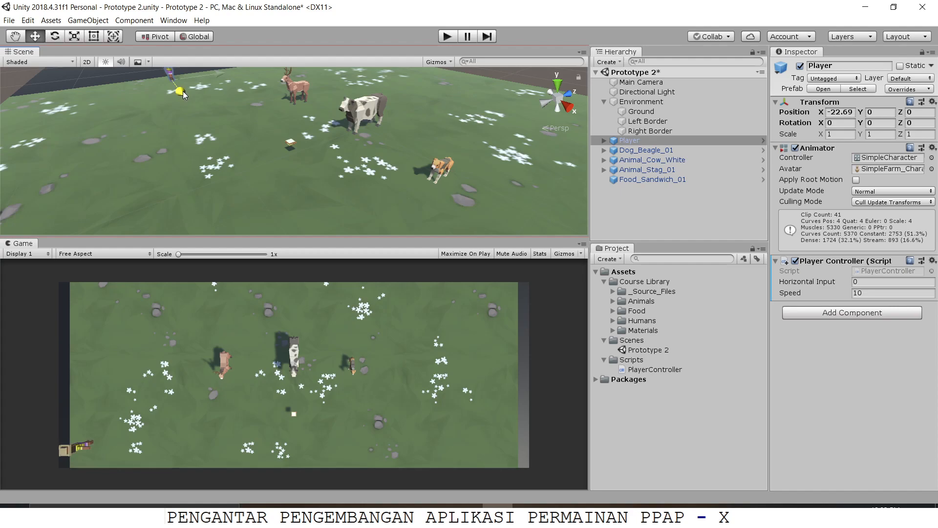
pyautogui.moveTo(183, 91); pyautogui.dragTo(186, 93)
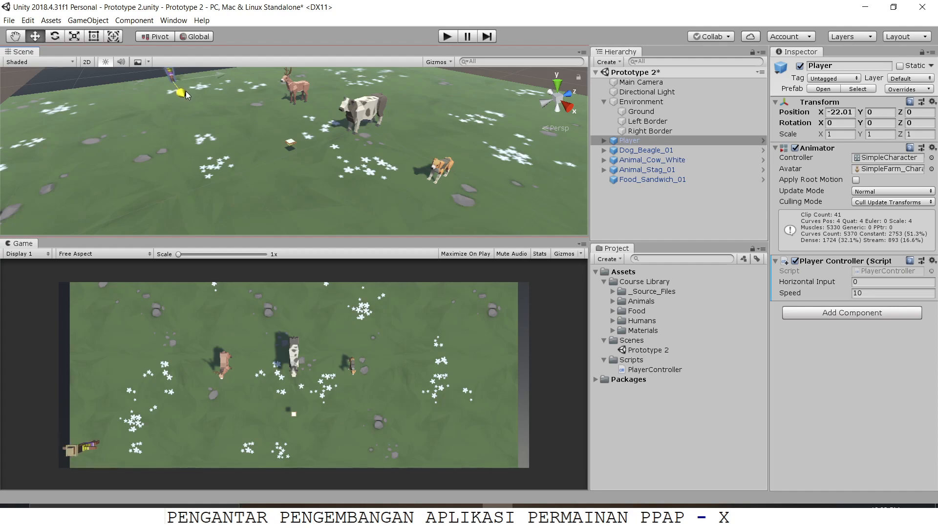
pyautogui.moveTo(185, 93); pyautogui.dragTo(307, 93)
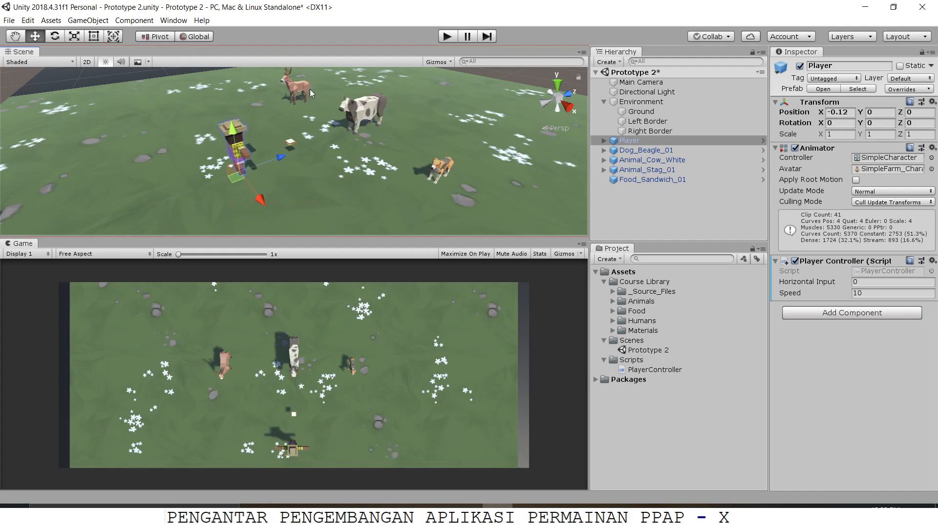
pyautogui.click(839, 112)
pyautogui.write('0')
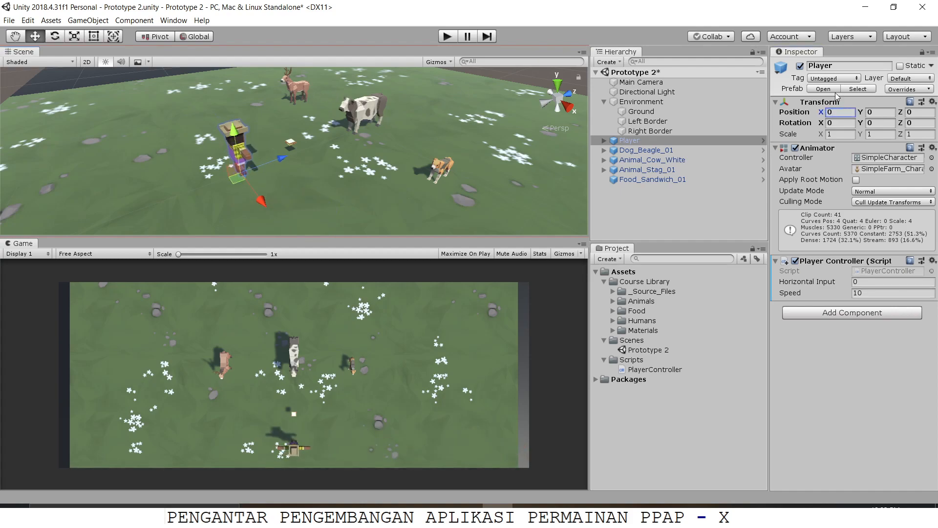
# Step: Switch to Visual Studio, set the left limit to -22 in both the if condition and the new Vector3, and save the script
pyautogui.hotkey('alt', 'Tab')
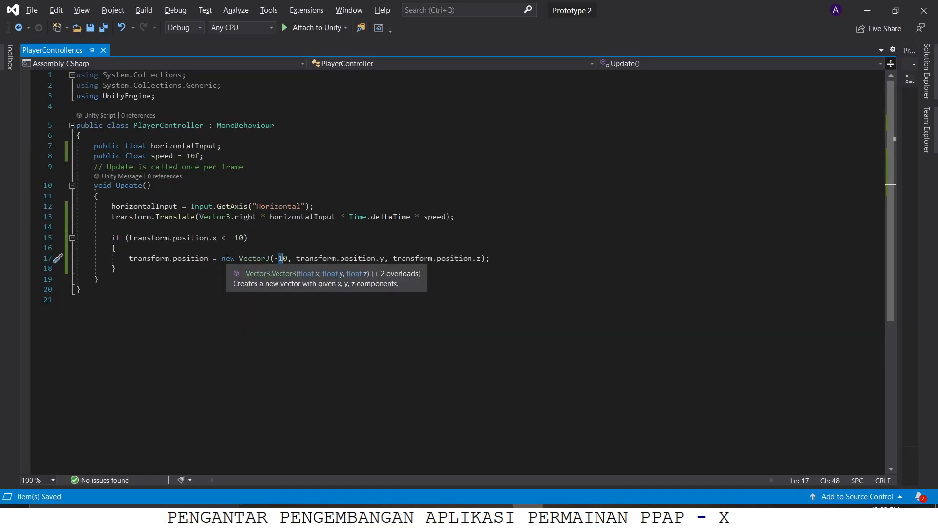
pyautogui.click(237, 238)
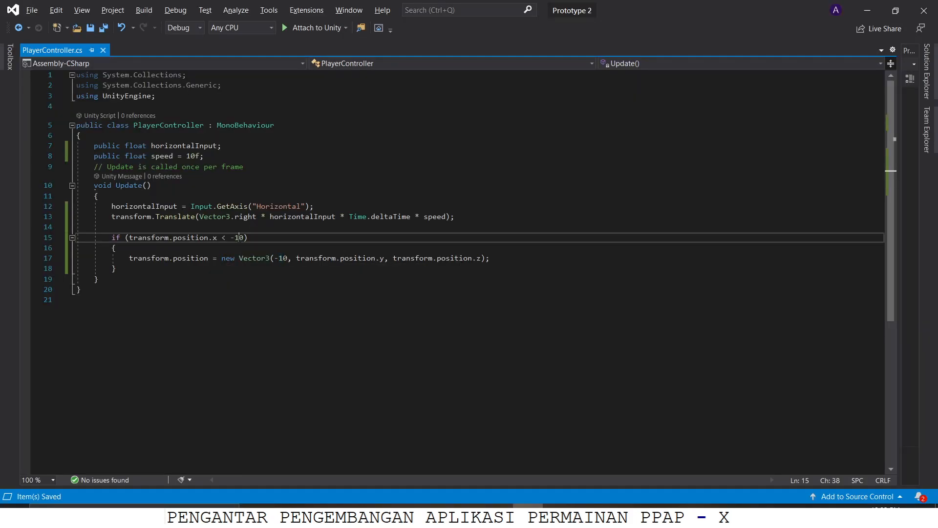
pyautogui.moveTo(236, 239); pyautogui.dragTo(240, 238)
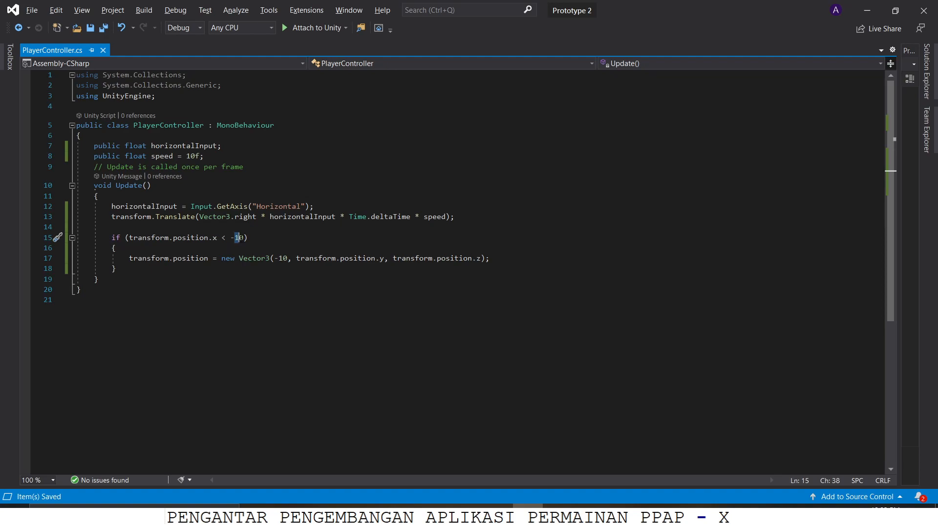
pyautogui.write('22')
pyautogui.click(278, 258)
pyautogui.moveTo(279, 258); pyautogui.dragTo(288, 258)
pyautogui.write('22')
pyautogui.hotkey('ctrl', 's')
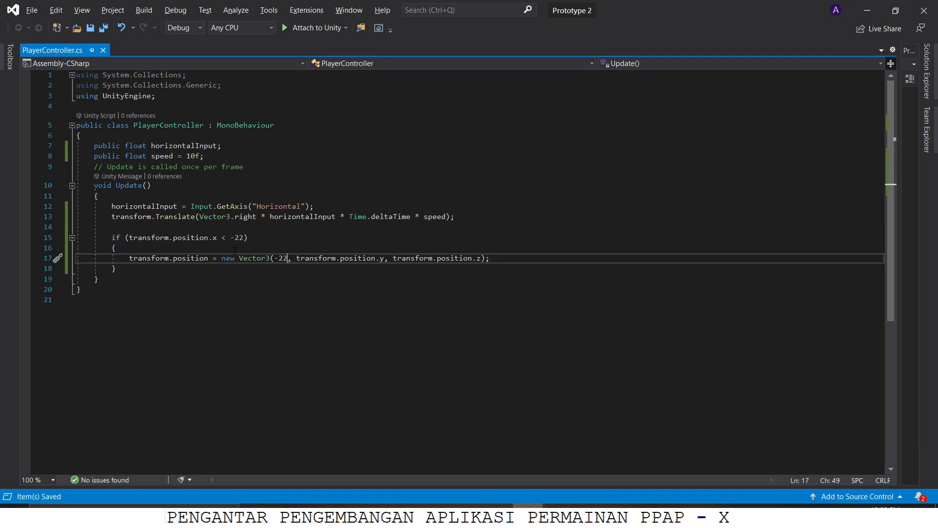
# Step: Switch to Unity, test the left boundary in Play mode by moving the player left and right, and exit Play mode
pyautogui.hotkey('alt', 'Tab')
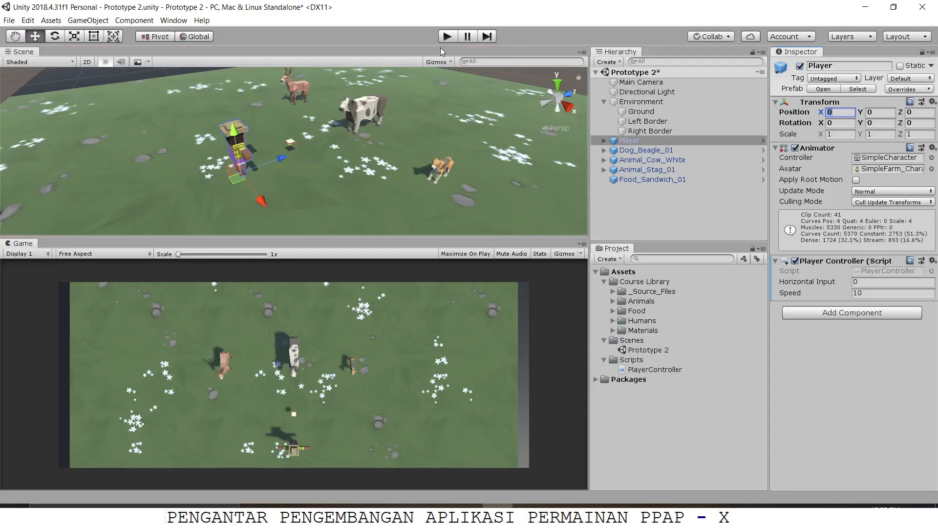
pyautogui.click(447, 37)
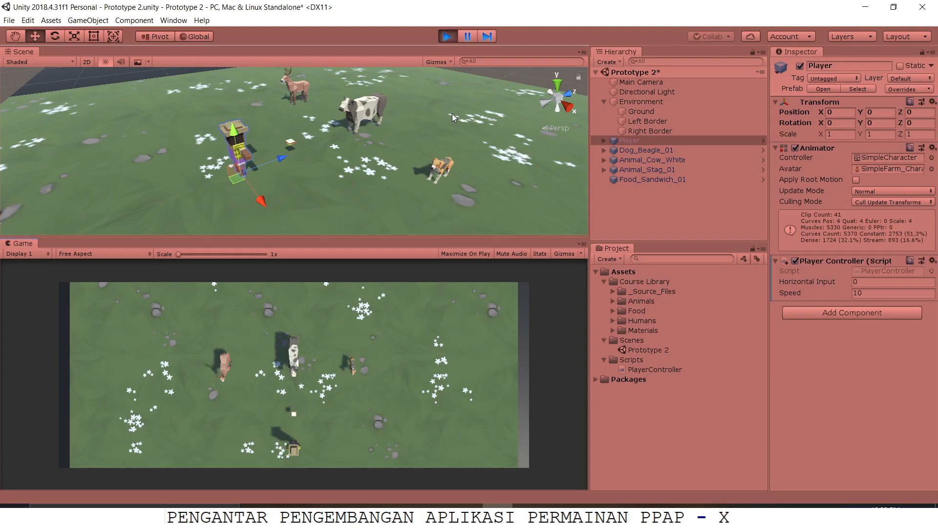
pyautogui.press('Left')
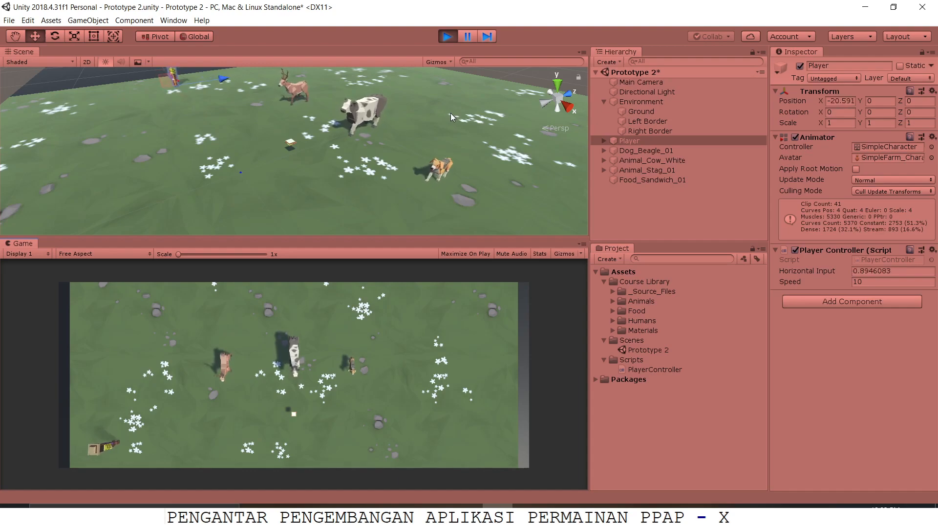
pyautogui.press('Right')
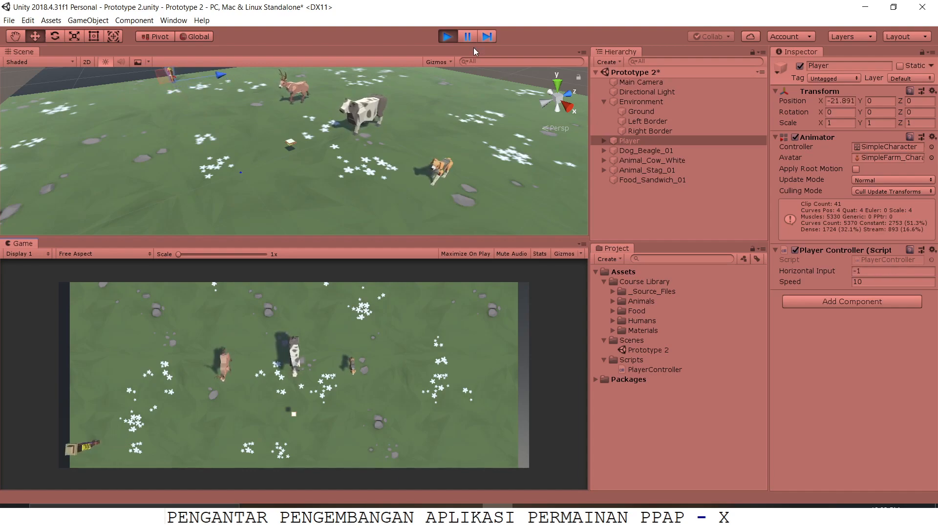
pyautogui.click(447, 36)
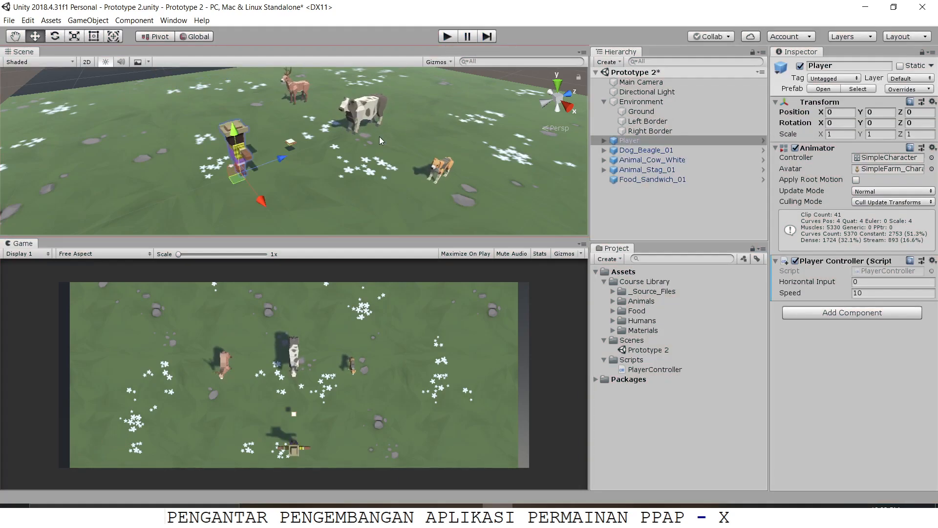
# Step: Return to Visual Studio, declare float xRange = 22f; below the speed variable in PlayerController, and save the script
pyautogui.hotkey('alt', 'Tab')
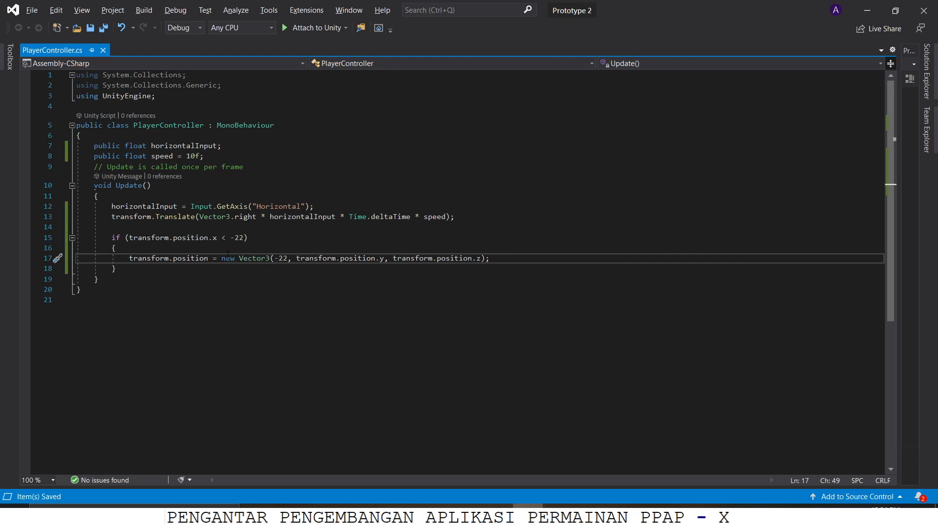
pyautogui.click(239, 238)
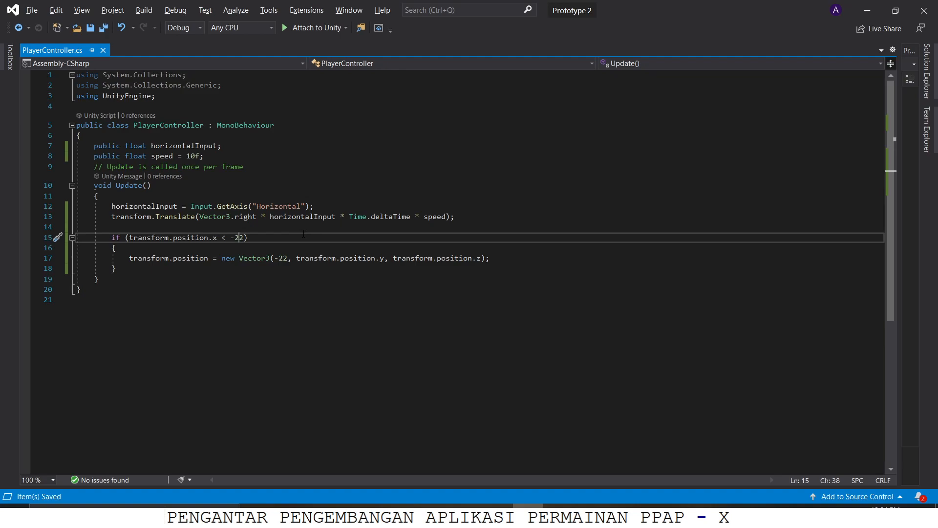
pyautogui.press('Up')
pyautogui.press('Up')
pyautogui.press('Up')
pyautogui.press('Up')
pyautogui.press('Up')
pyautogui.press('Up')
pyautogui.press('Up')
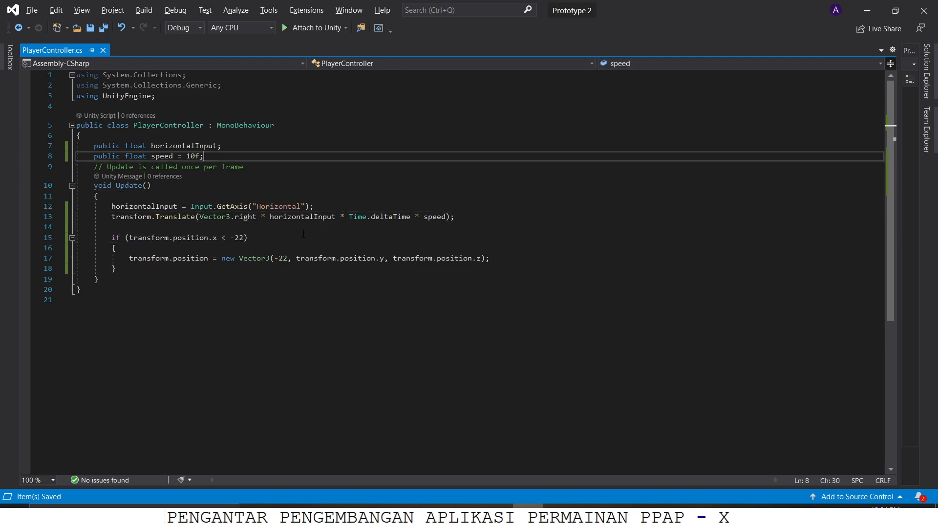
pyautogui.press('Return')
pyautogui.write('float xRange = 22f;')
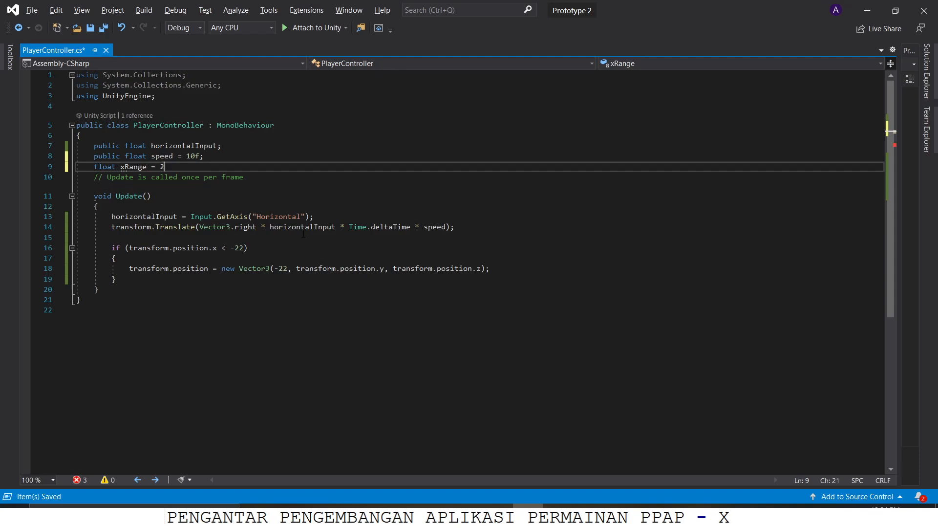
pyautogui.hotkey('ctrl', 's')
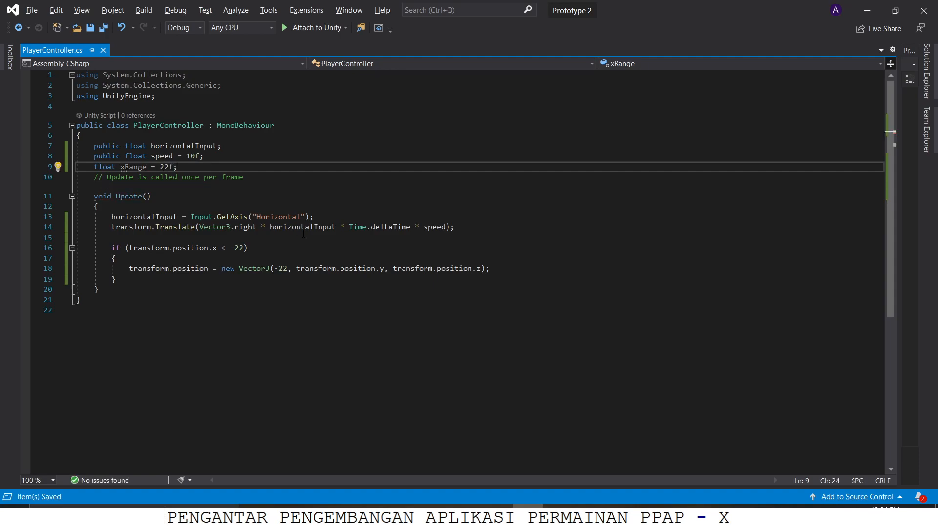
# Step: Replace the hard-coded 22 with xRange in the left boundary's if condition and its new Vector3, keeping the minus signs
pyautogui.doubleClick(239, 248)
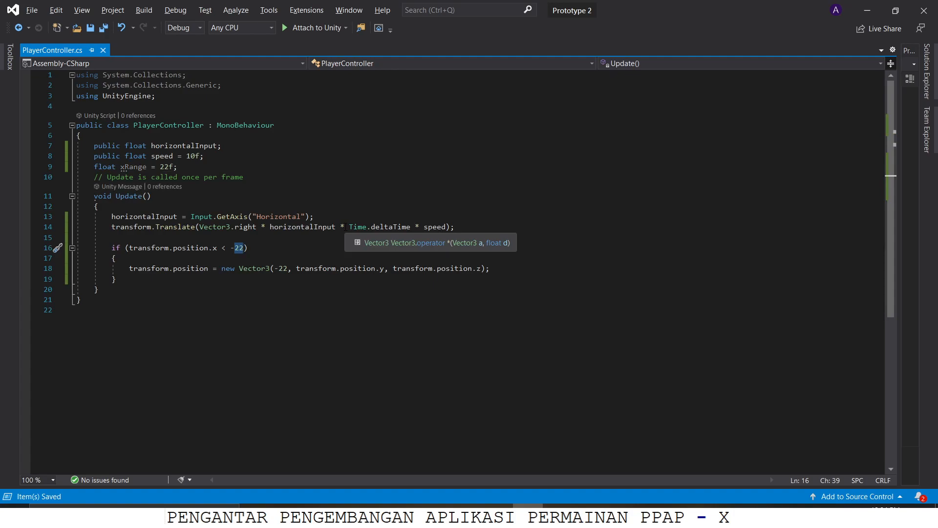
pyautogui.write('xRange')
pyautogui.press('Down')
pyautogui.press('Down')
pyautogui.press('Down')
pyautogui.press('Up')
pyautogui.press('Right')
pyautogui.press('Right')
pyautogui.press('Right')
pyautogui.press('Right')
pyautogui.press('Right')
pyautogui.hotkey('shift', 'Right')
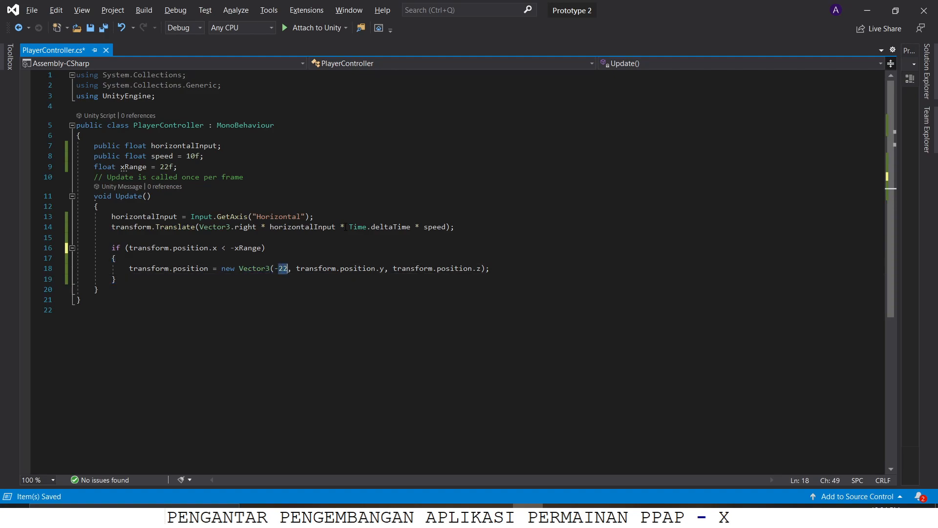
pyautogui.write('xRange')
# Step: Below the left boundary block, add a second if block with the condition transform.position.x > xRange
pyautogui.press('Down')
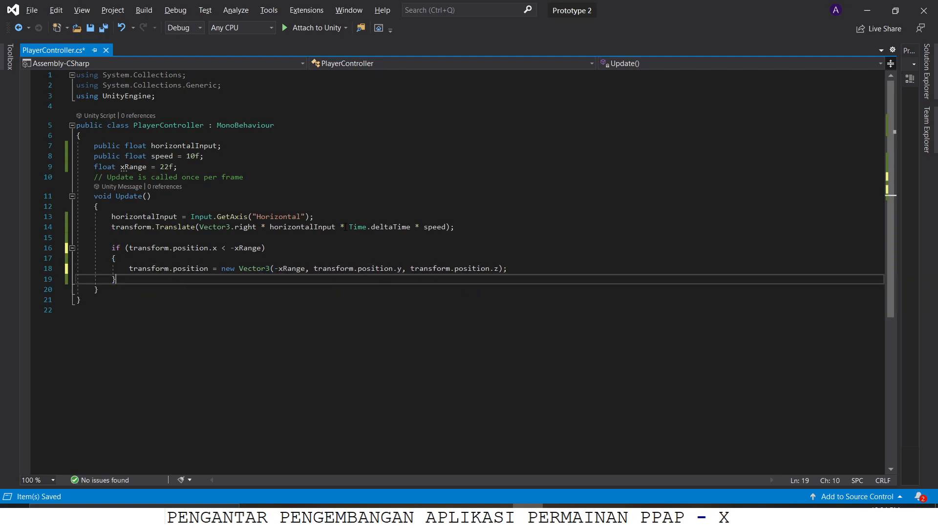
pyautogui.press('Return')
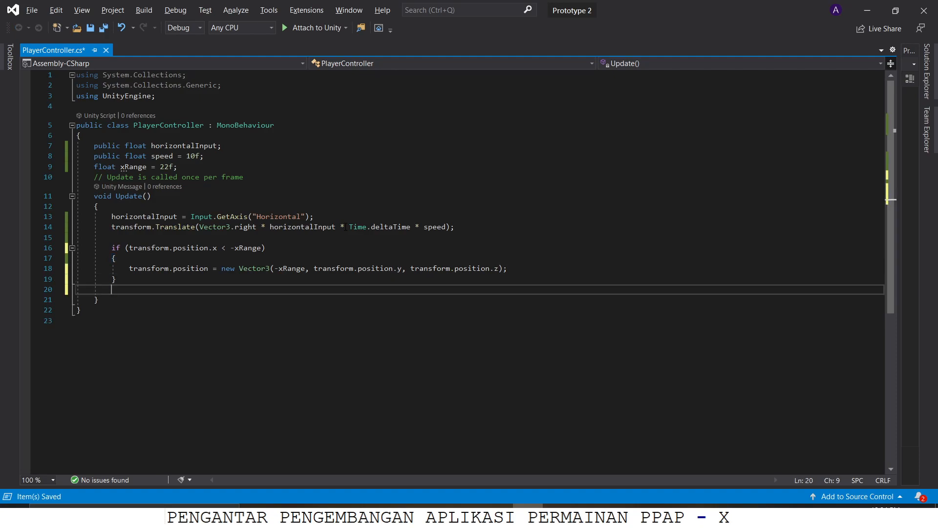
pyautogui.write('if (transform.po')
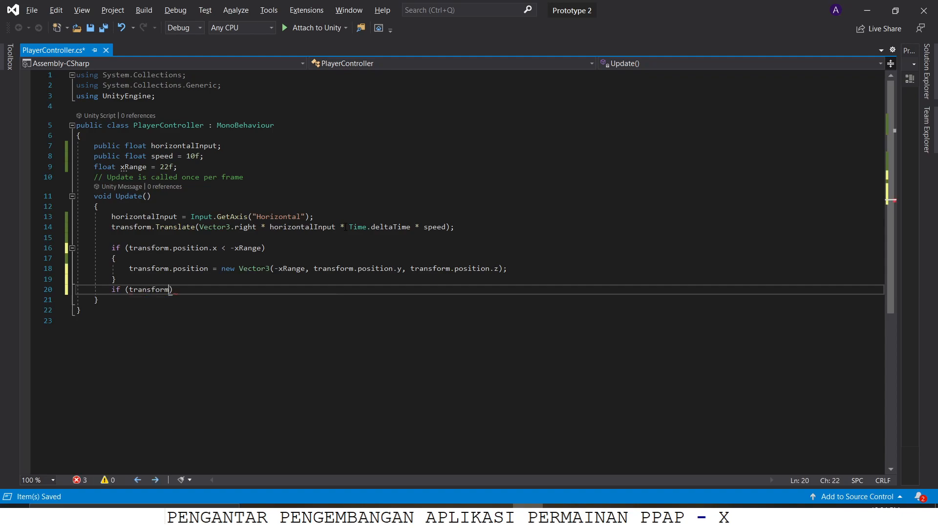
pyautogui.press('Tab')
pyautogui.write('.x> xRange)')
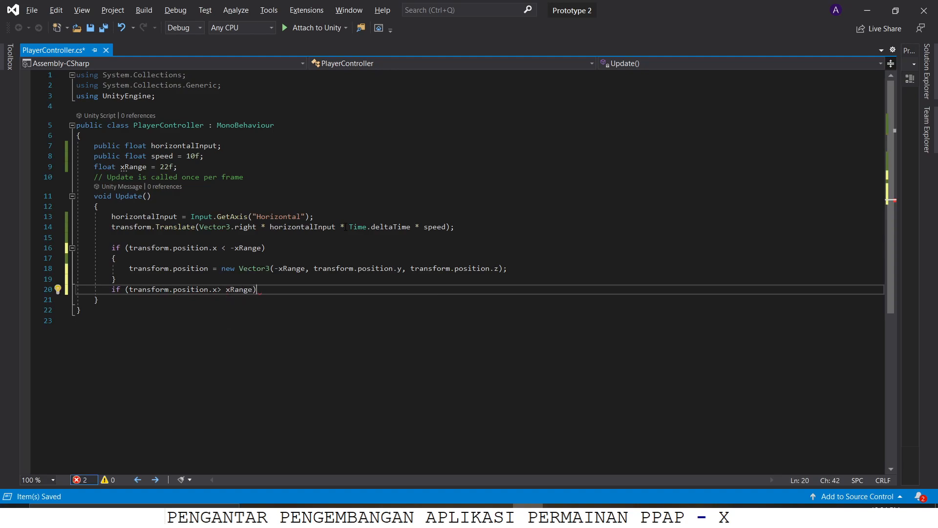
pyautogui.press('Return')
pyautogui.write('{')
pyautogui.press('Return')
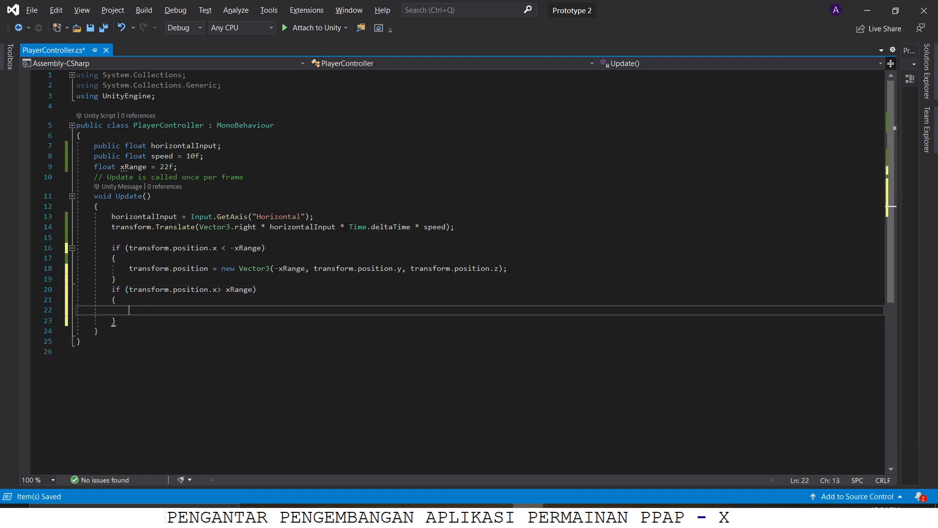
# Step: Inside the new if block, assign new Vector3(xRange, transform.position.y, transform.position.z) to transform.position and save the script
pyautogui.write('transform.po')
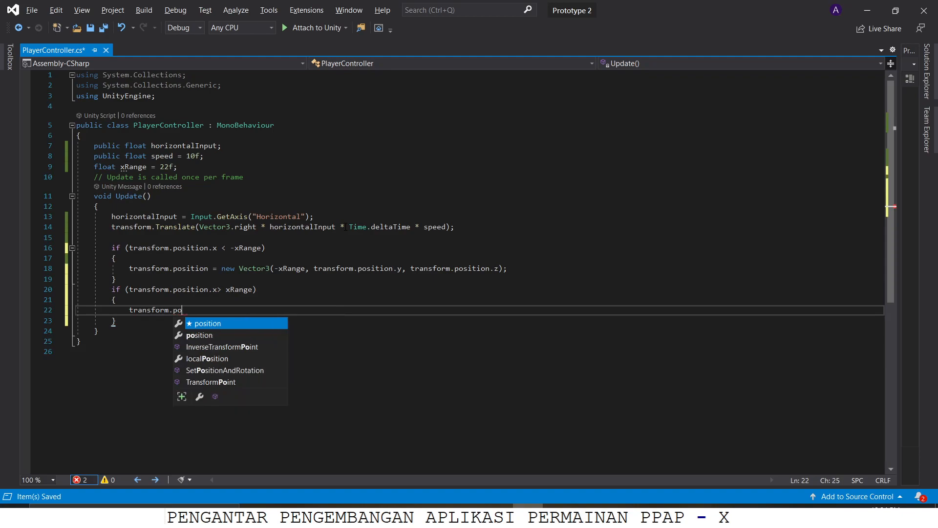
pyautogui.press('Tab')
pyautogui.write('= new')
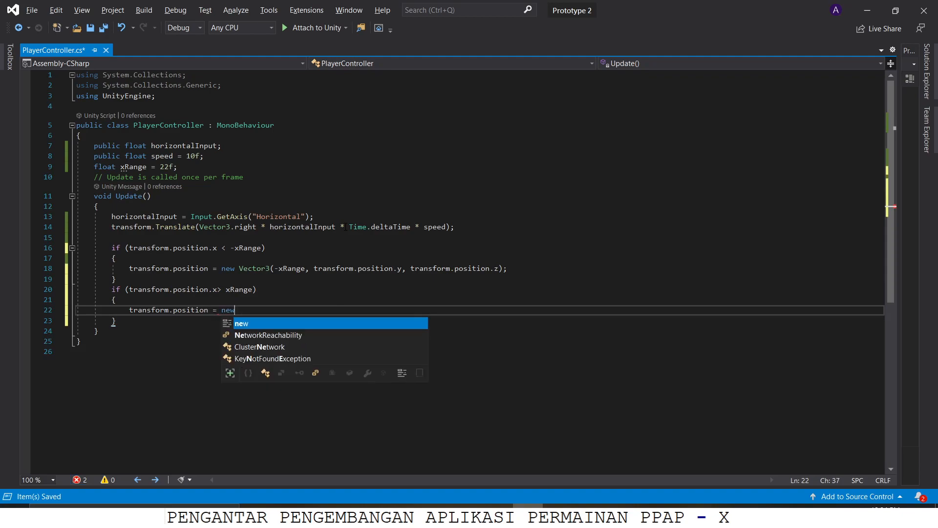
pyautogui.write(' Vector3(')
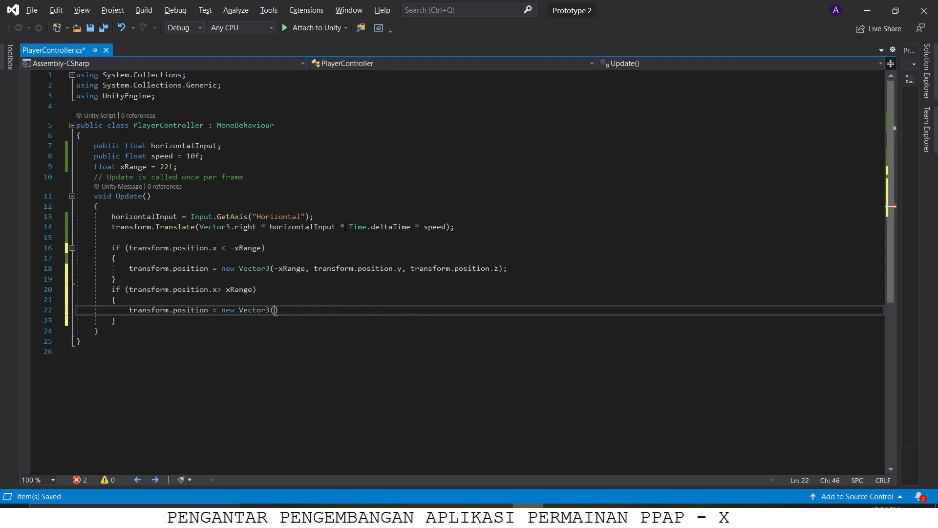
pyautogui.write('xRange,transform.p')
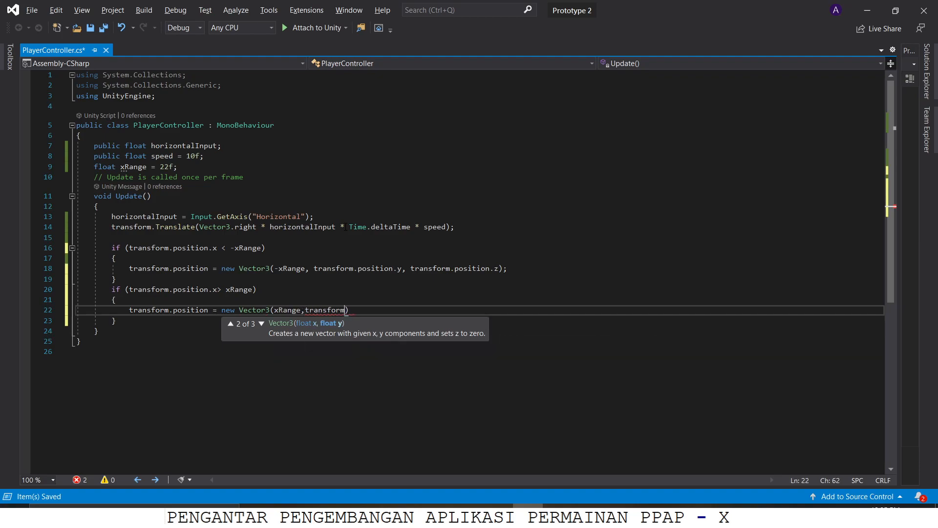
pyautogui.press('Tab')
pyautogui.write('.y')
pyautogui.write(', transform.pos')
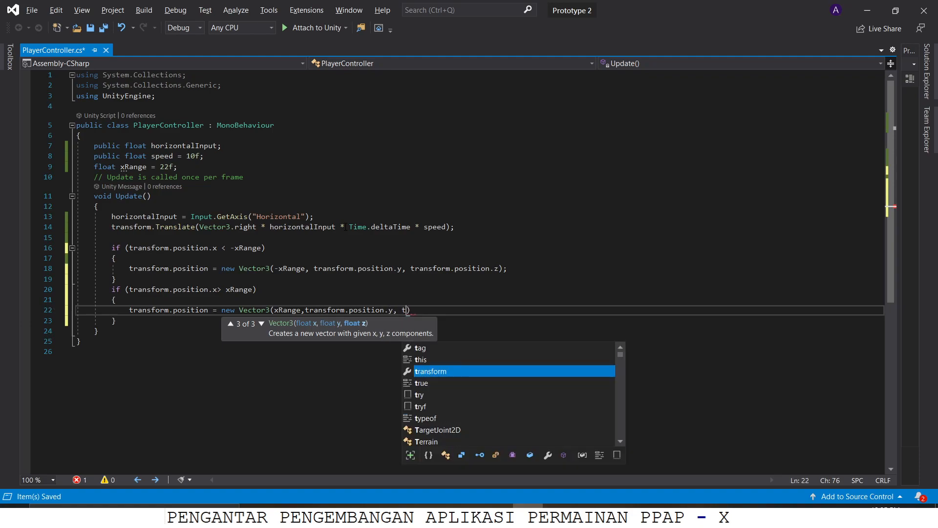
pyautogui.press('Tab')
pyautogui.write('.z);')
pyautogui.hotkey('ctrl', 's')
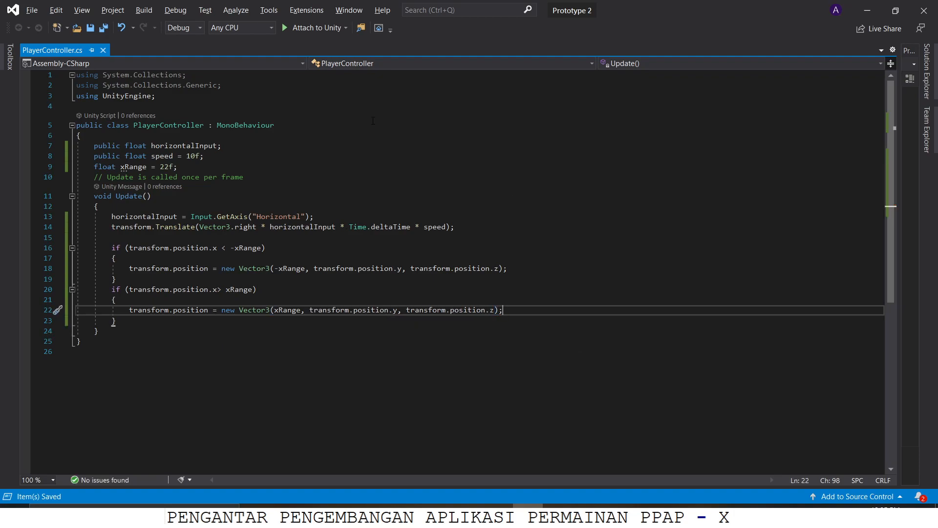
# Step: Switch to Unity, enter play mode and move the player to the left and right sides to test both boundaries
pyautogui.hotkey('alt', 'Tab')
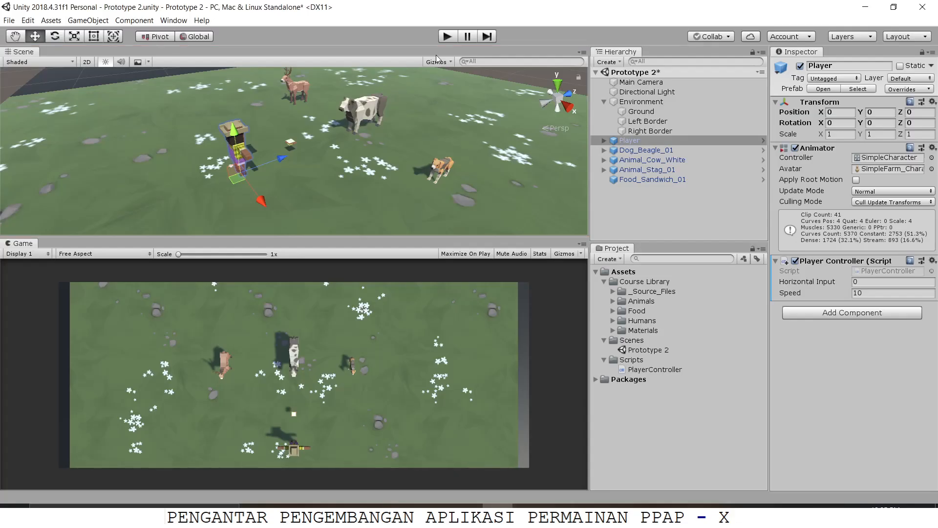
pyautogui.click(447, 36)
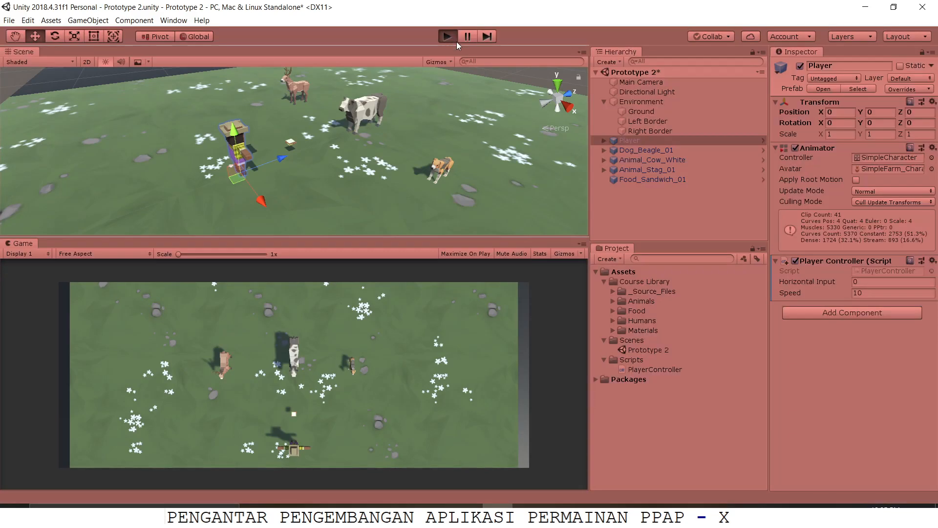
pyautogui.press('Left')
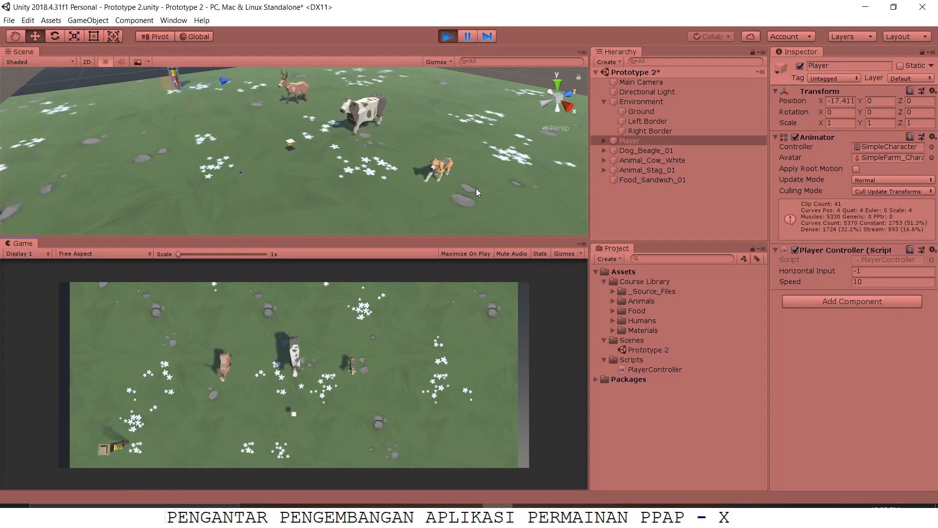
pyautogui.press('Right')
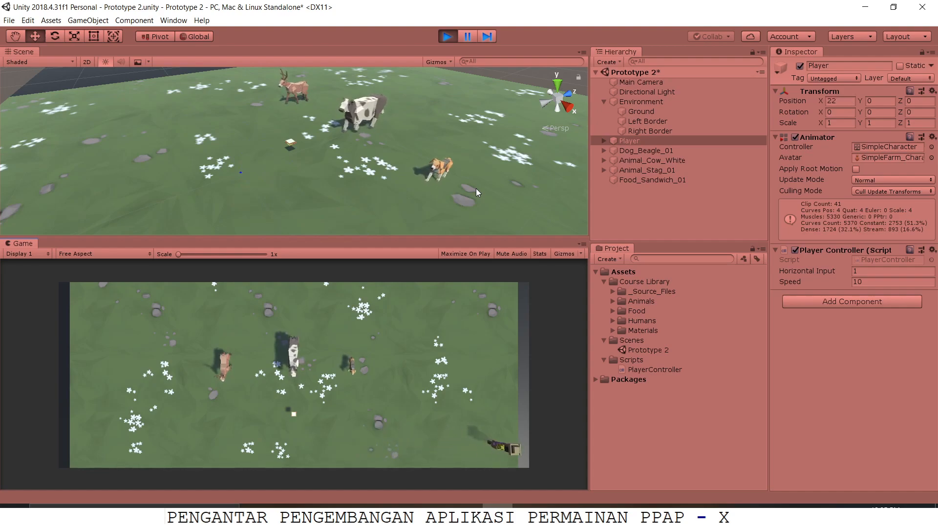
pyautogui.press('Left')
# Step: Switch to the Lesson_Plan_2.1 Player Positioning PDF in Acrobat and review the Lesson Recap on page 5
pyautogui.press('alt')
pyautogui.hotkey('alt', 'Tab')
pyautogui.hotkey('alt', 'Tab')
pyautogui.hotkey('alt', 'Tab')
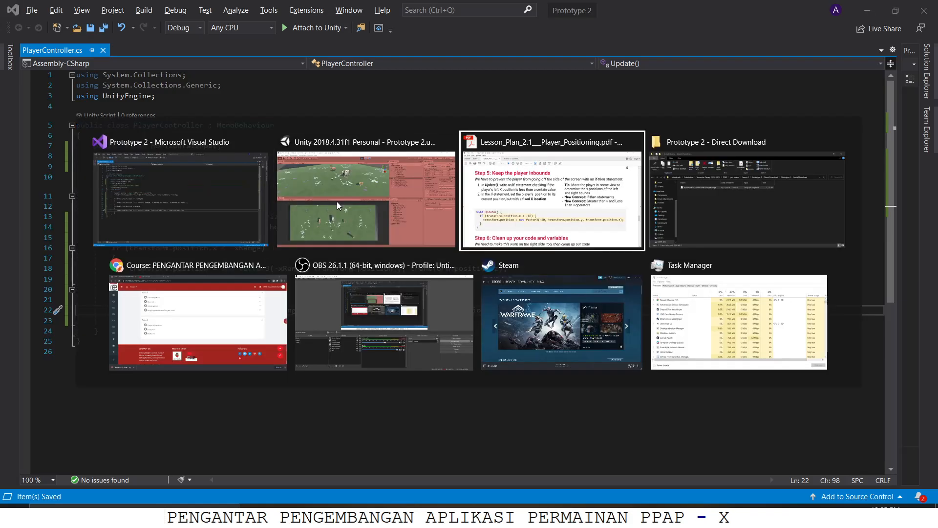
pyautogui.scroll(-8, 335, 203)
pyautogui.scroll(-10, 366, 252)
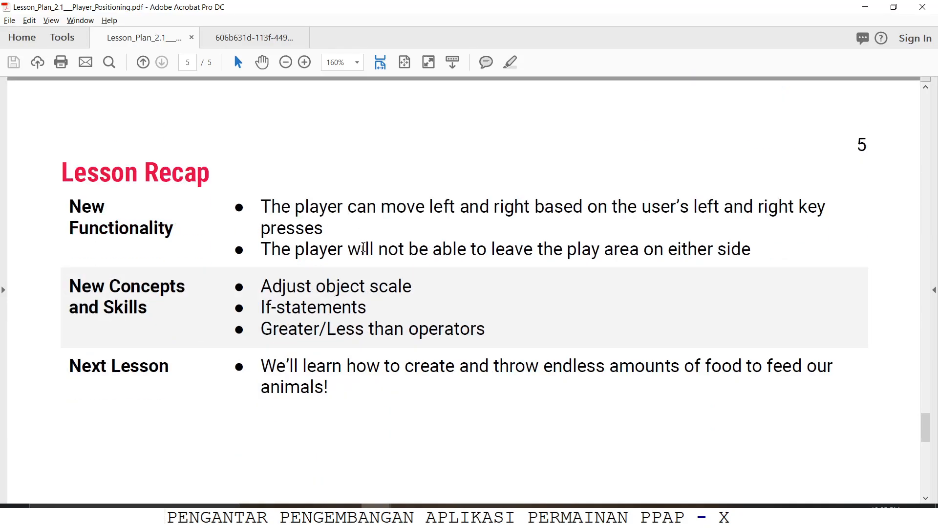
# Step: Return to Visual Studio, add the missing space before > in the second if condition, and save the script
pyautogui.hotkey('alt', 'Tab')
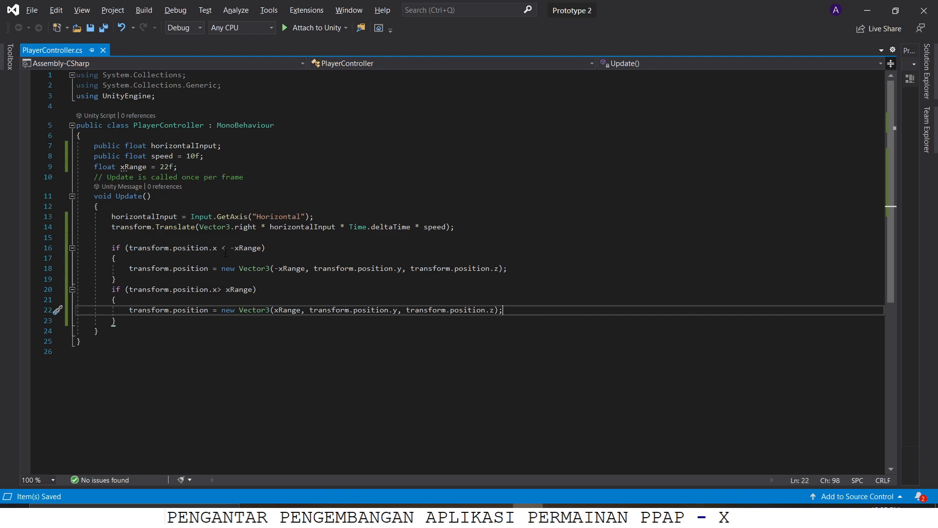
pyautogui.click(220, 289)
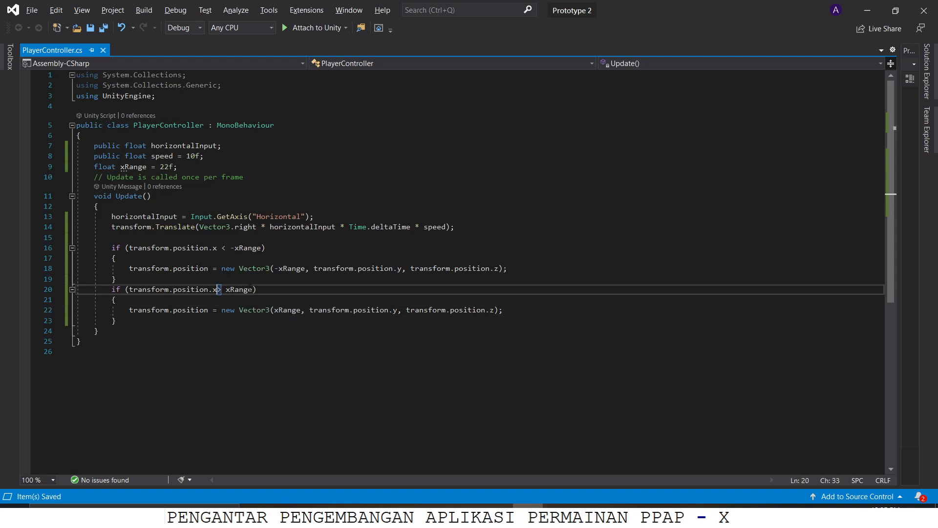
pyautogui.hotkey('ctrl', 's')
# Step: Add the comment // Untuk membatasi pergerakan player di dalam layar above the first if block and save the script
pyautogui.click(142, 239)
pyautogui.press('Return')
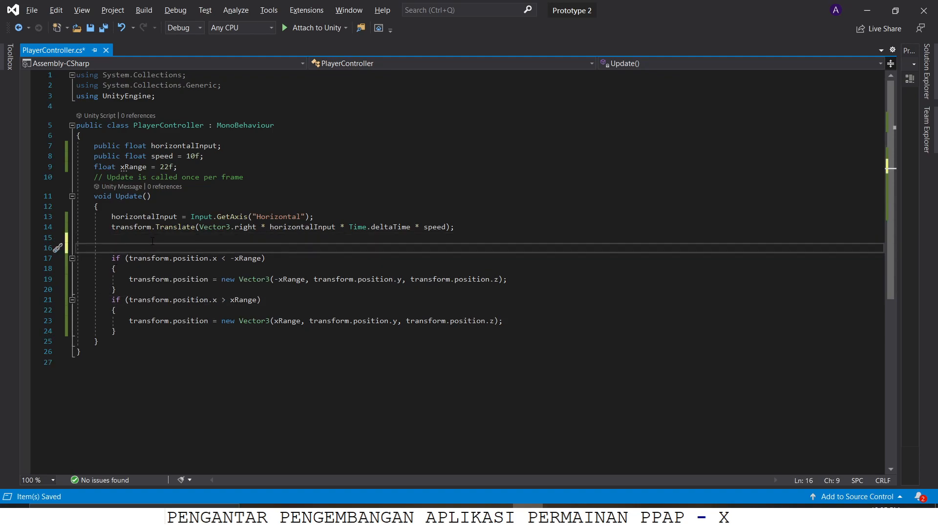
pyautogui.write('// Untuk membatasi pergerakan player di dalam layar')
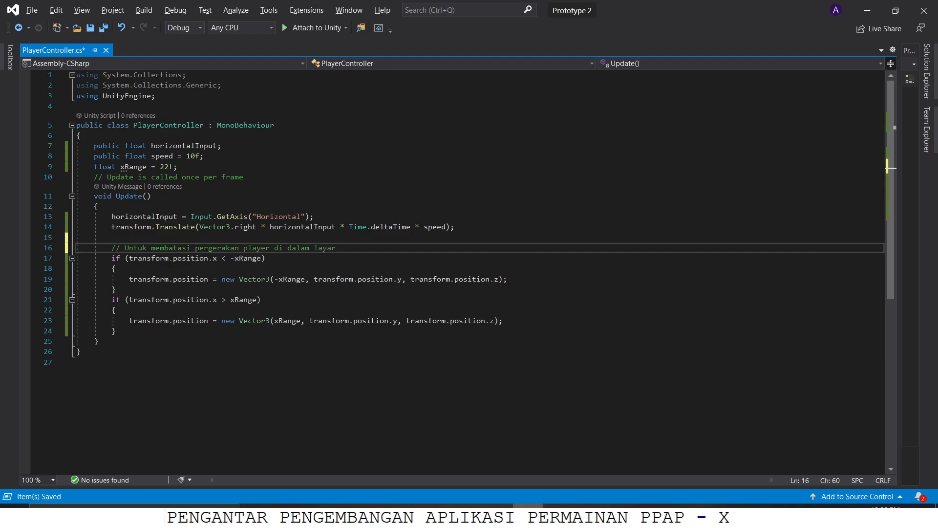
pyautogui.hotkey('ctrl', 's')
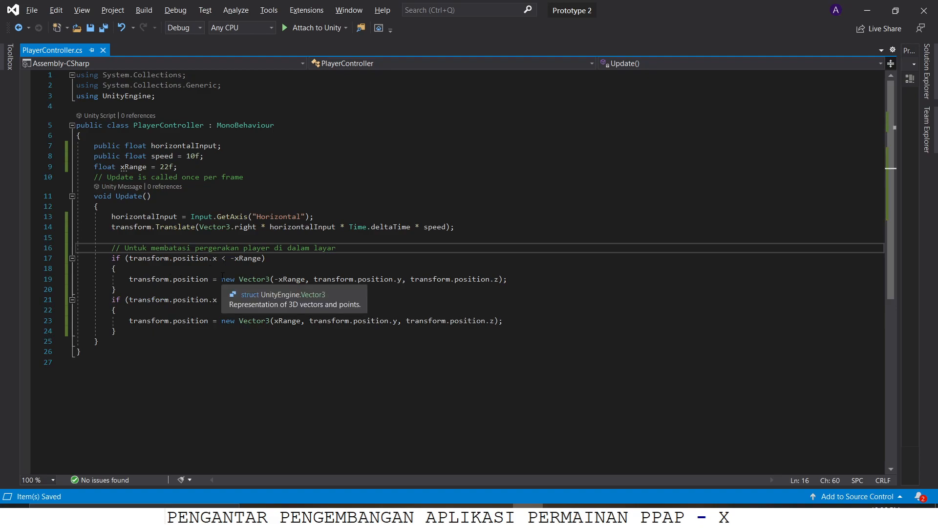
# Step: Add the comment // Untuk pergerakan karakter above the horizontalInput assignment in Update and save the script
pyautogui.click(323, 207)
pyautogui.press('Return')
pyautogui.write('//')
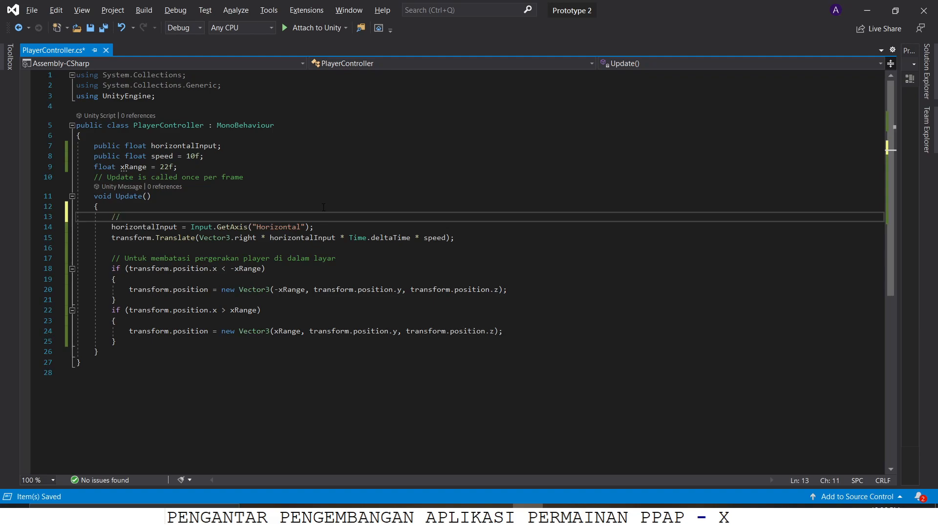
pyautogui.write(' Untuk pergerakan karakter')
pyautogui.hotkey('ctrl', 's')
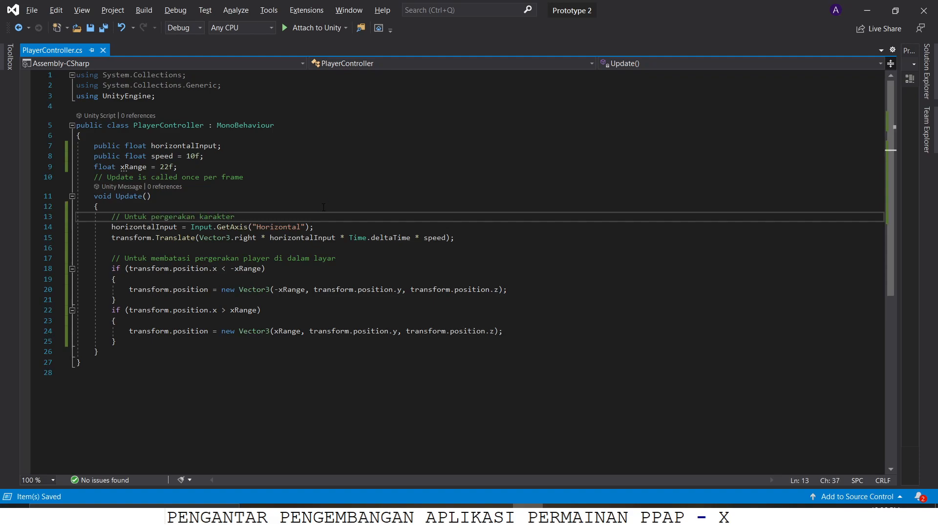
# Step: Switch to the running game in Unity, move the player left and right once more, and stop play mode
pyautogui.hotkey('alt', 'Tab')
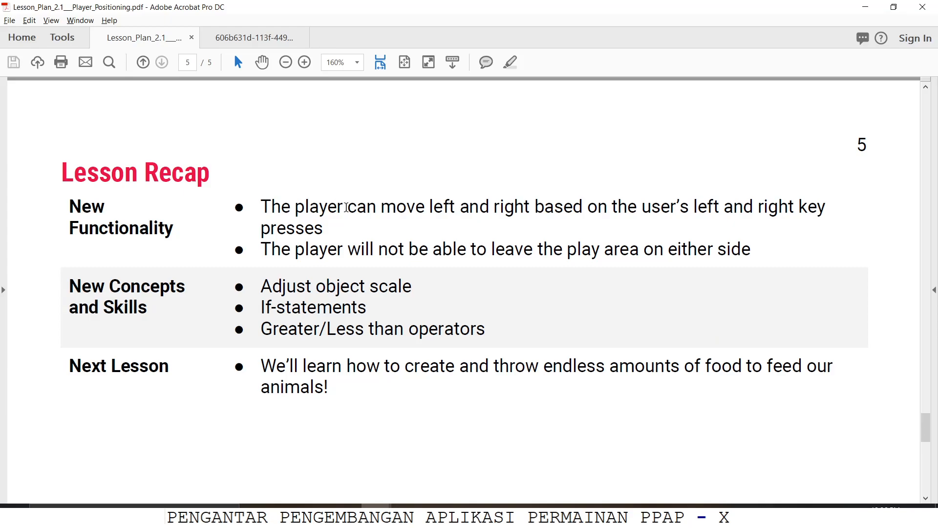
pyautogui.hotkey('alt', 'Tab')
pyautogui.hotkey('alt', 'Tab')
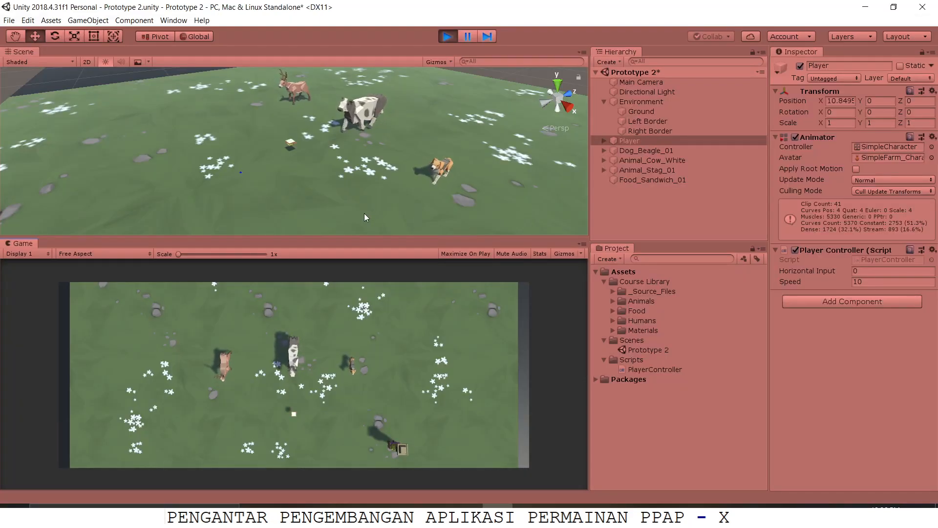
pyautogui.press('Left')
pyautogui.press('Left')
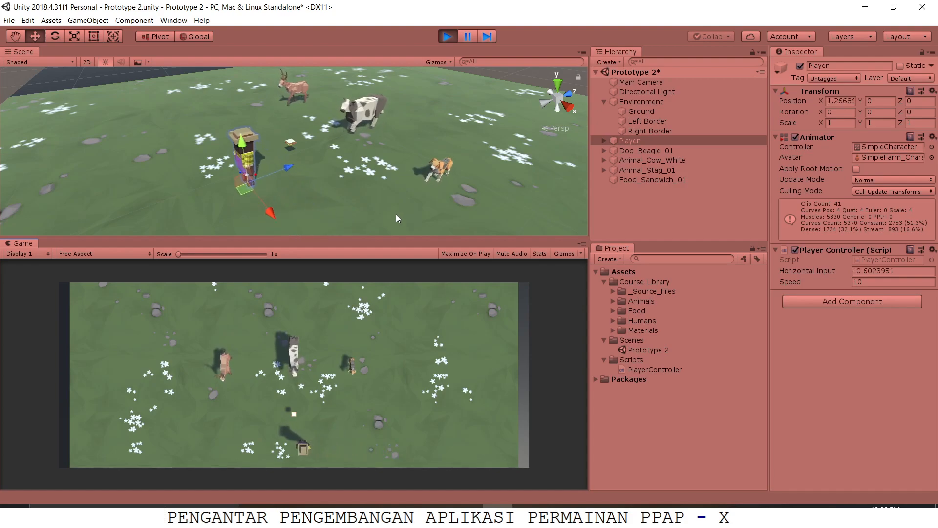
pyautogui.press('Left')
pyautogui.press('Right')
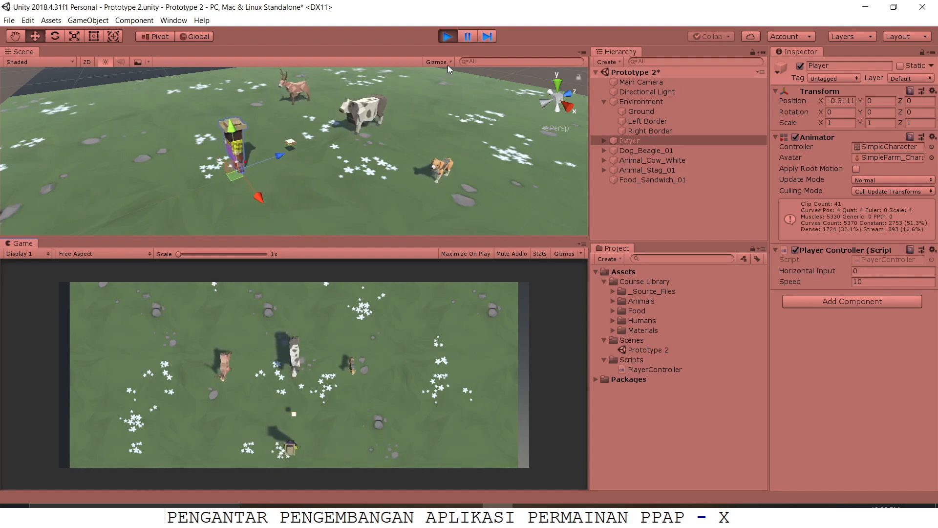
pyautogui.click(447, 36)
pyautogui.click(467, 514)
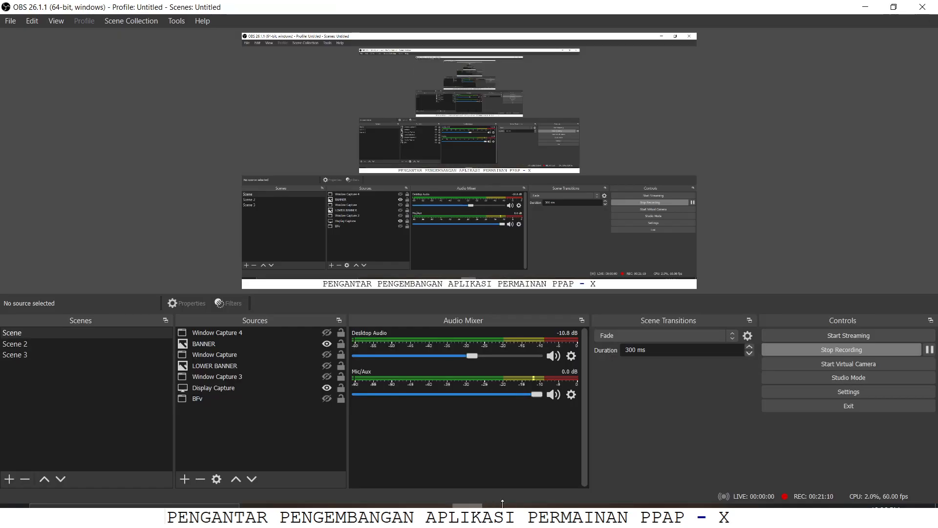